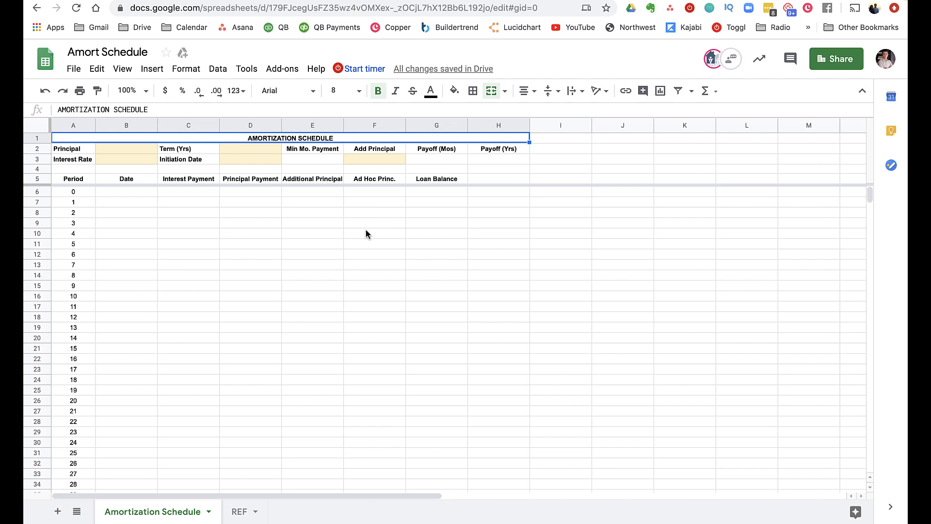
Step: Examine the shaded input cells for principal, interest rate, term, initiation date and added principal, plus the minimum payment and payoff cells
{"action": "left_click", "coordinate": [73, 151]}
{"action": "left_click", "coordinate": [121, 150]}
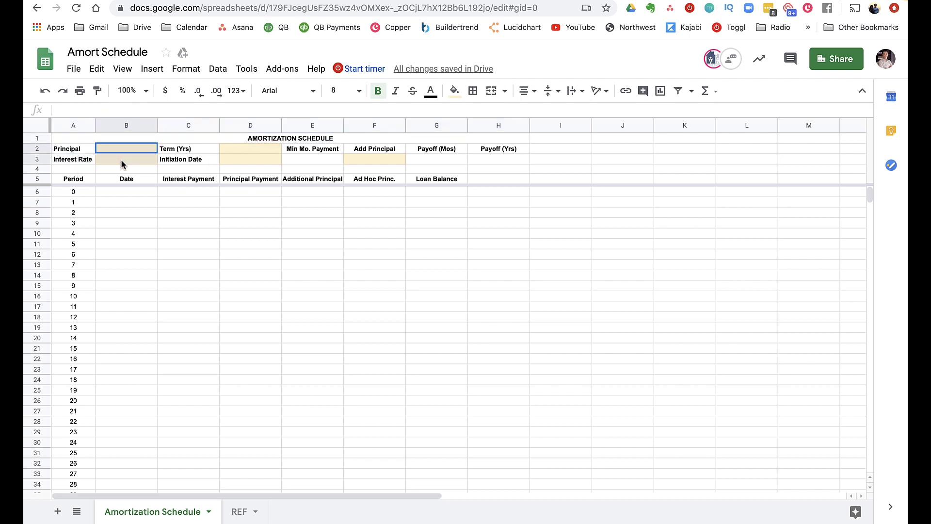
{"action": "left_click_drag", "start_coordinate": [121, 161], "coordinate": [122, 162]}
{"action": "left_click", "coordinate": [125, 151]}
{"action": "left_click", "coordinate": [126, 161]}
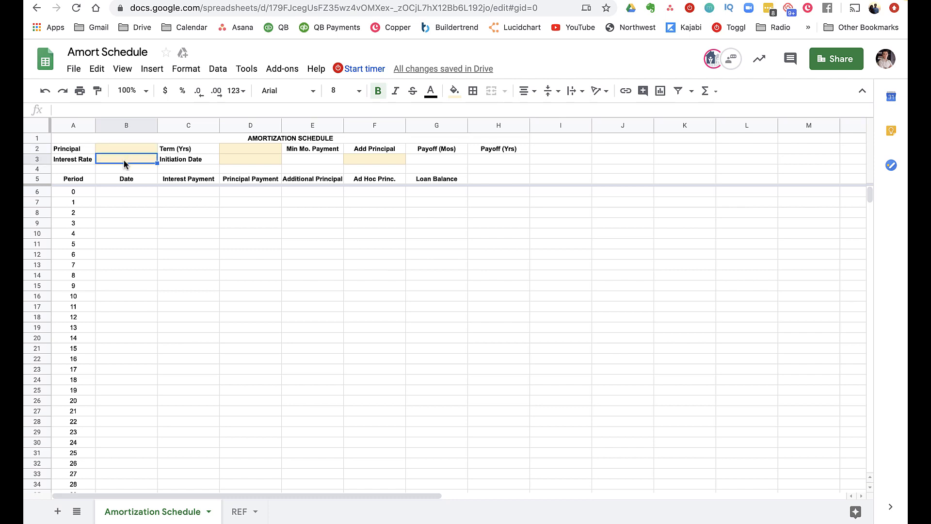
{"action": "left_click", "coordinate": [249, 151]}
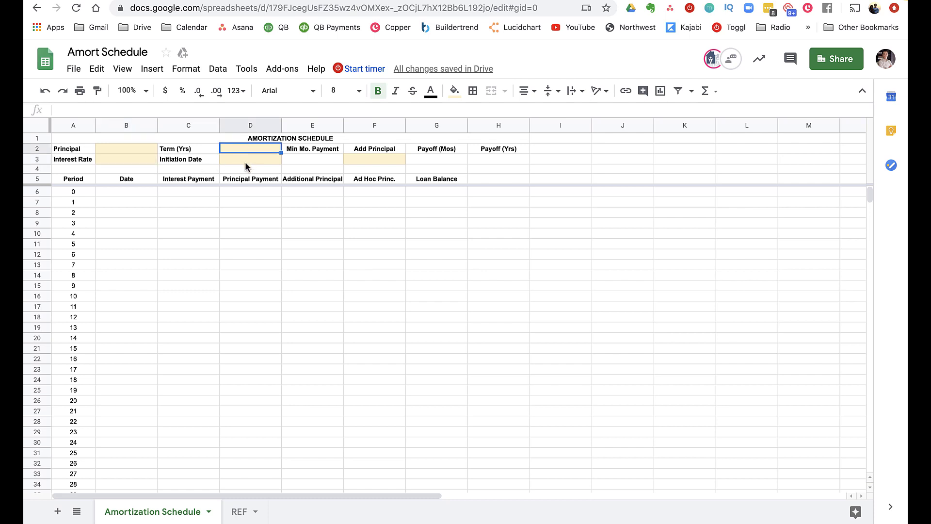
{"action": "left_click", "coordinate": [245, 163]}
{"action": "left_click", "coordinate": [304, 163]}
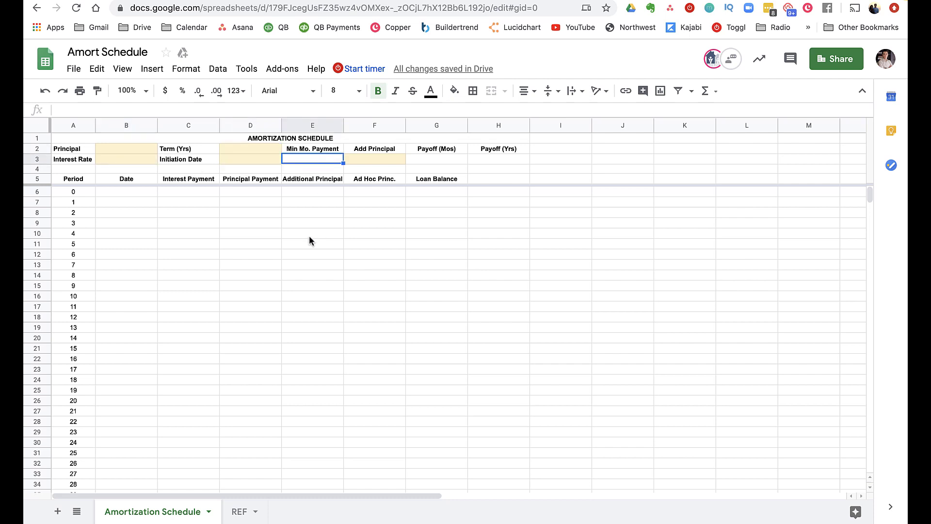
{"action": "left_click", "coordinate": [377, 158]}
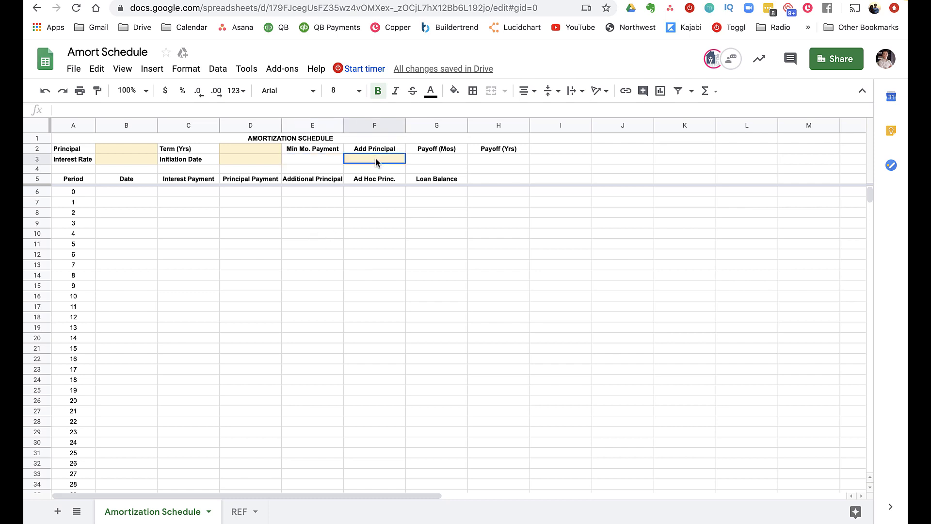
{"action": "left_click", "coordinate": [429, 157]}
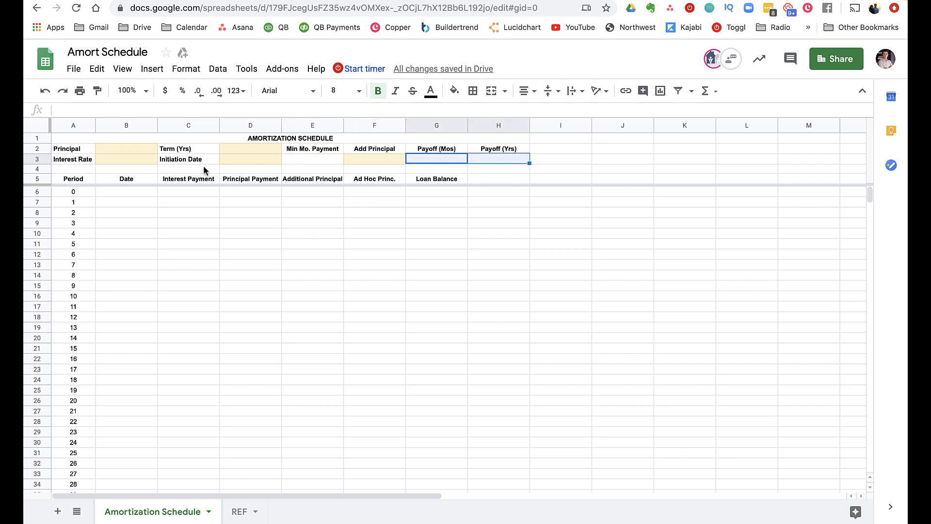
{"action": "left_click_drag", "start_coordinate": [133, 151], "coordinate": [137, 160]}
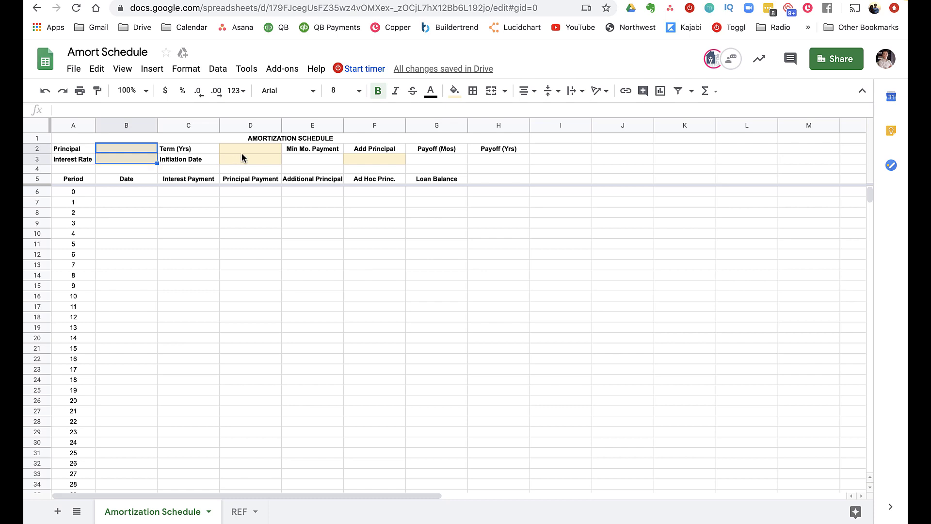
{"action": "left_click_drag", "start_coordinate": [243, 151], "coordinate": [245, 161]}
{"action": "left_click", "coordinate": [355, 161]}
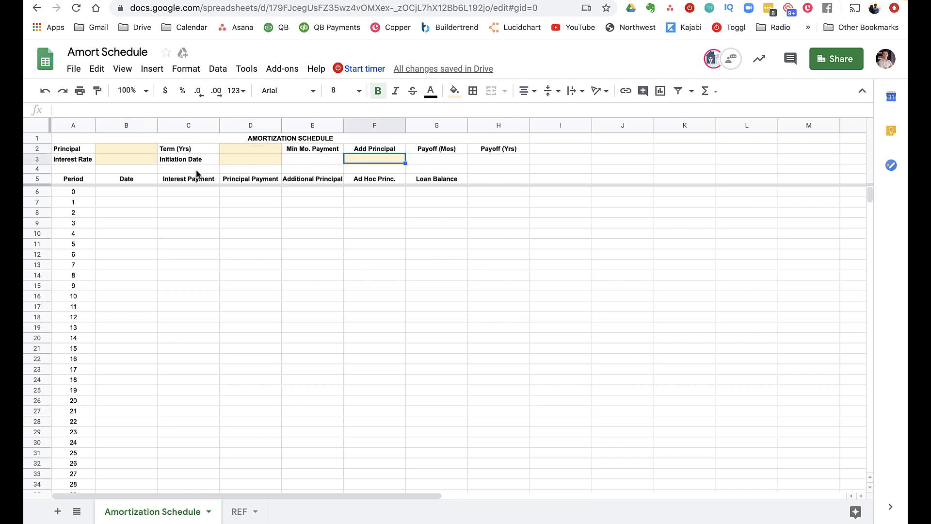
{"action": "left_click_drag", "start_coordinate": [139, 149], "coordinate": [142, 160]}
{"action": "left_click", "coordinate": [254, 152]}
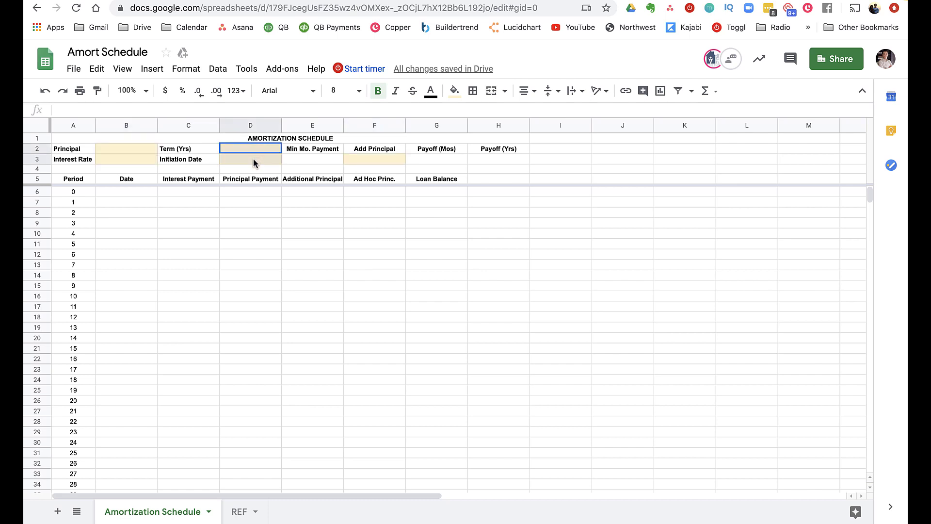
Step: Examine the header block in rows 1 to 5 and the options for freezing rows up to row 5
{"action": "left_click", "coordinate": [209, 244]}
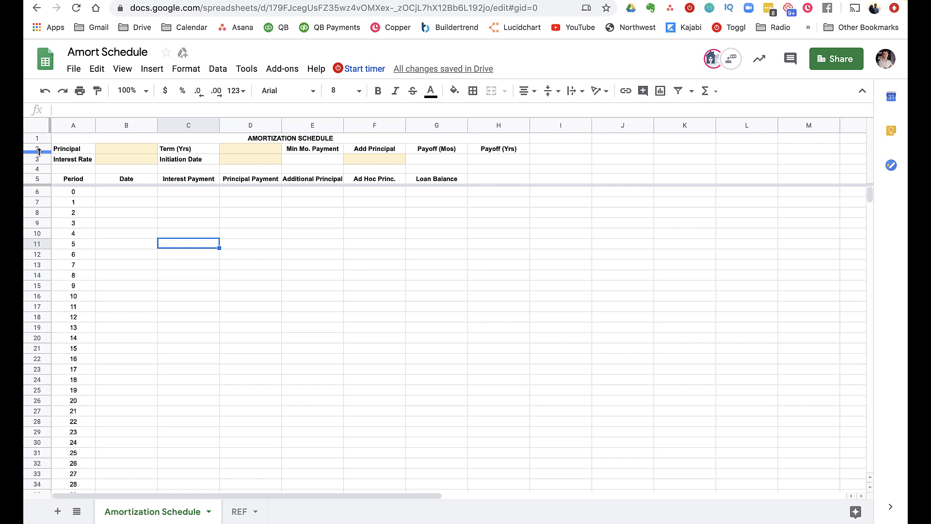
{"action": "left_click_drag", "start_coordinate": [36, 140], "coordinate": [39, 180]}
{"action": "left_click", "coordinate": [188, 233]}
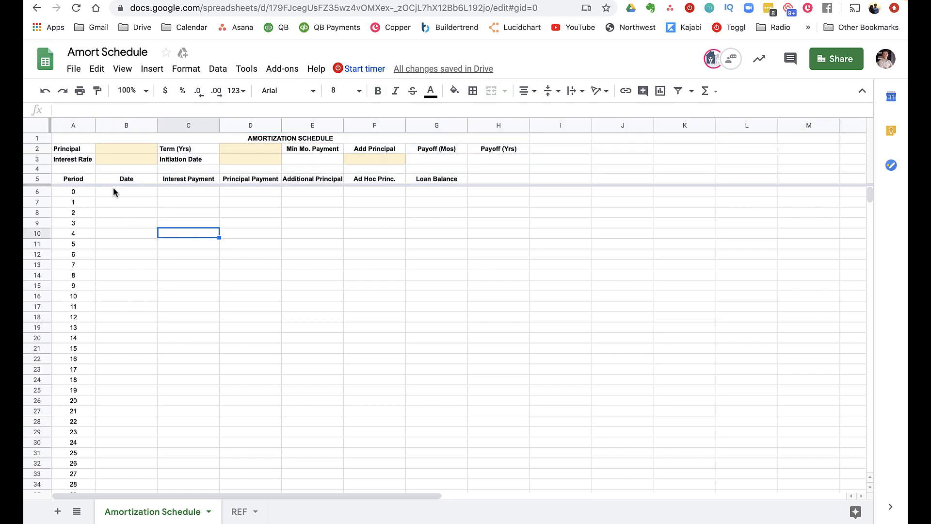
{"action": "left_click", "coordinate": [37, 178]}
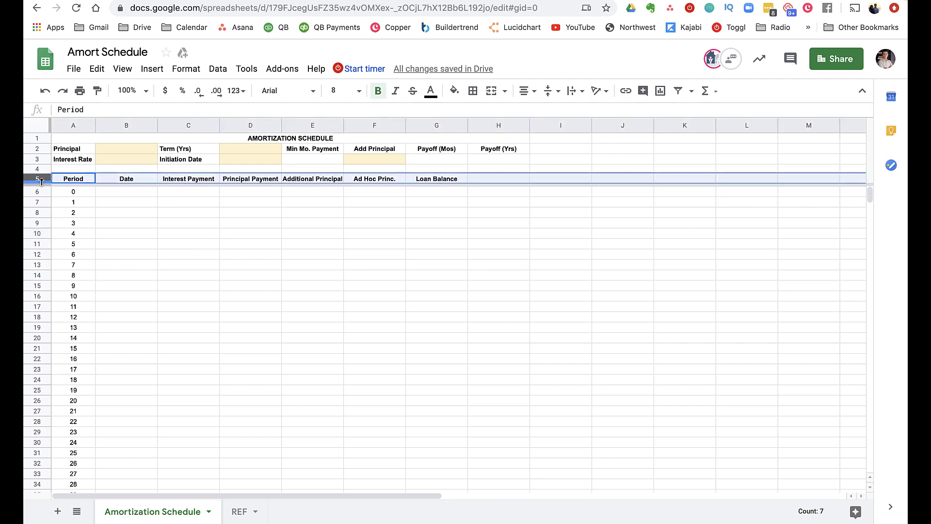
{"action": "left_click", "coordinate": [123, 69]}
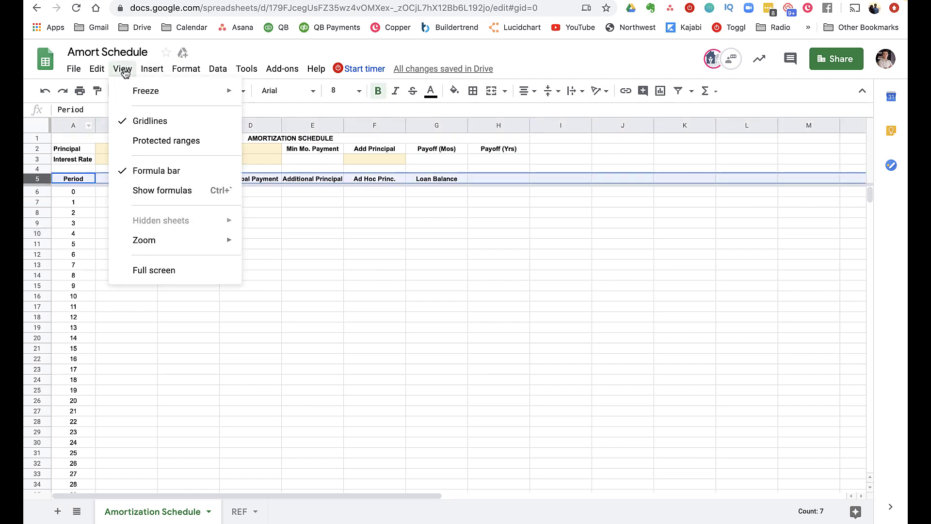
{"action": "mouse_move", "coordinate": [138, 91]}
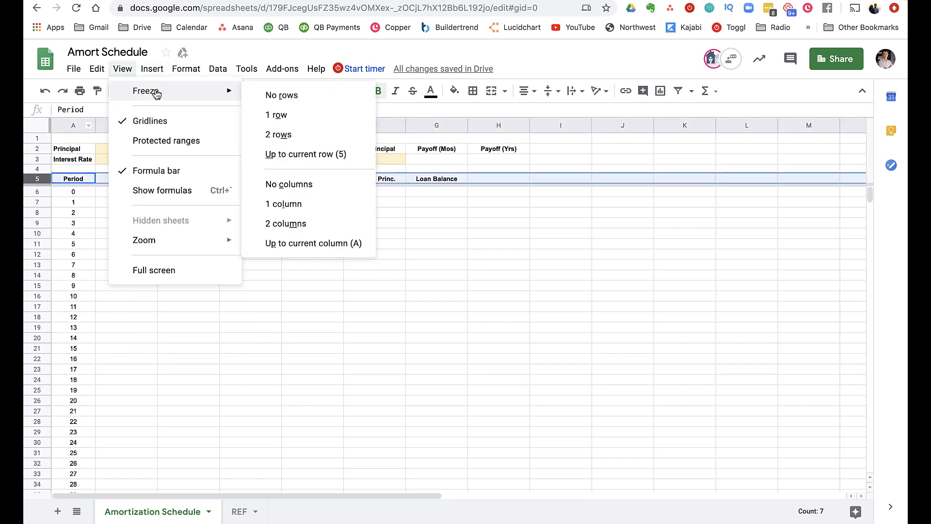
{"action": "left_click", "coordinate": [595, 265]}
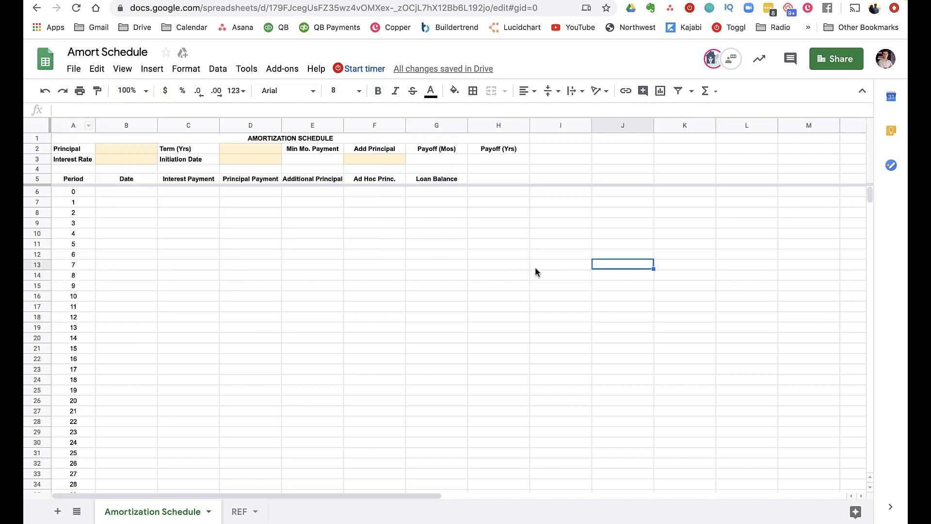
{"action": "left_click", "coordinate": [45, 193]}
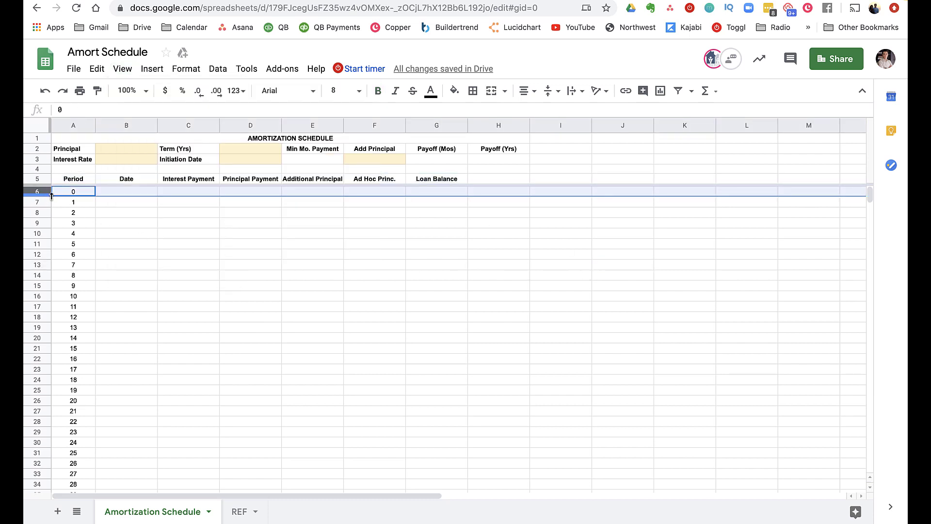
{"action": "left_click", "coordinate": [307, 256]}
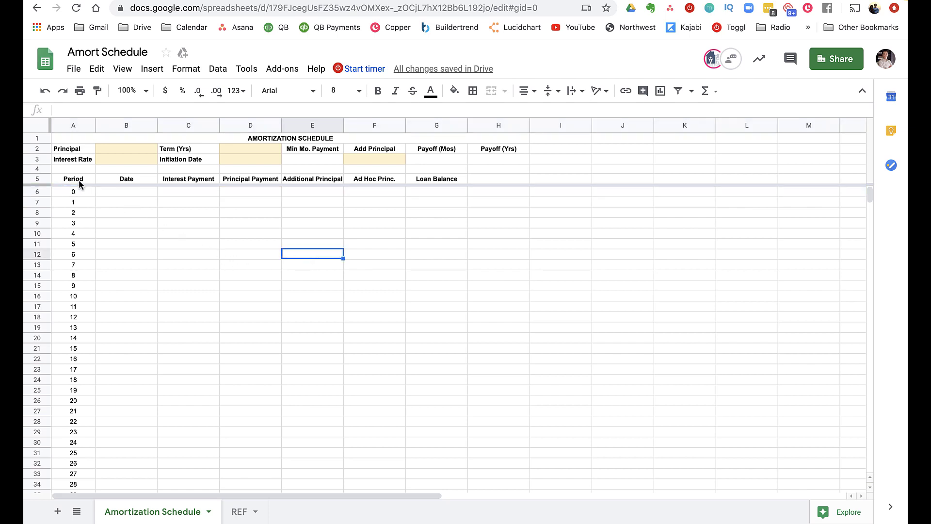
Step: Review the schedule's row 5 headings from Period to Loan Balance, the empty columns beneath them and the first period numbers
{"action": "left_click_drag", "start_coordinate": [77, 179], "coordinate": [425, 182]}
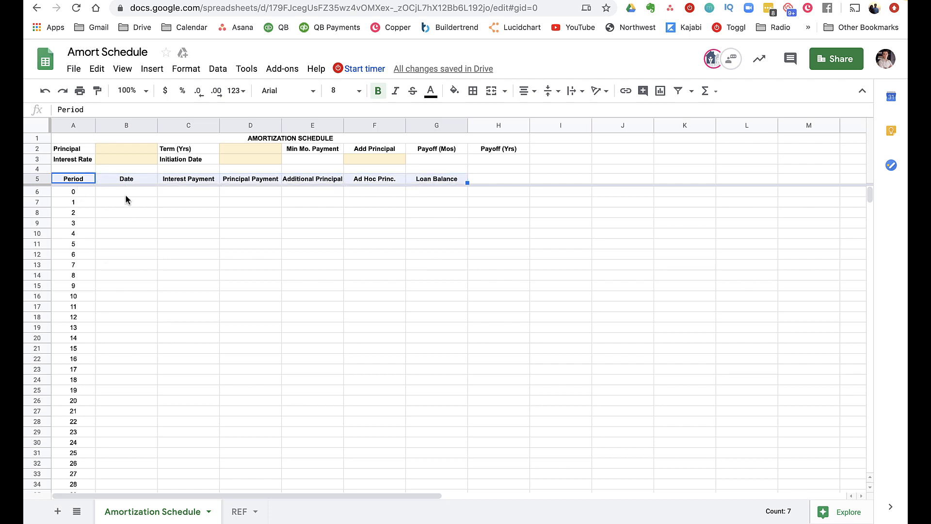
{"action": "left_click_drag", "start_coordinate": [125, 191], "coordinate": [133, 252]}
{"action": "left_click_drag", "start_coordinate": [184, 193], "coordinate": [182, 261]}
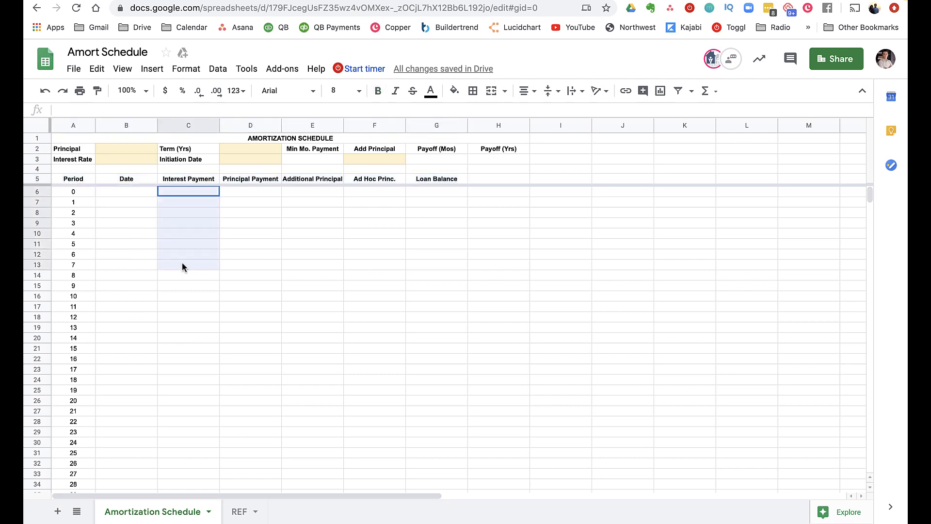
{"action": "left_click_drag", "start_coordinate": [254, 194], "coordinate": [437, 268]}
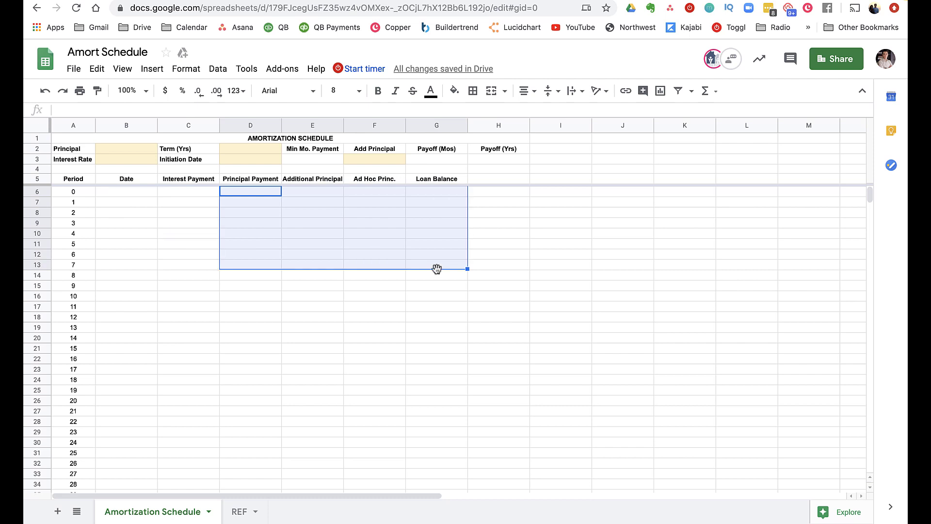
{"action": "left_click_drag", "start_coordinate": [146, 212], "coordinate": [318, 226]}
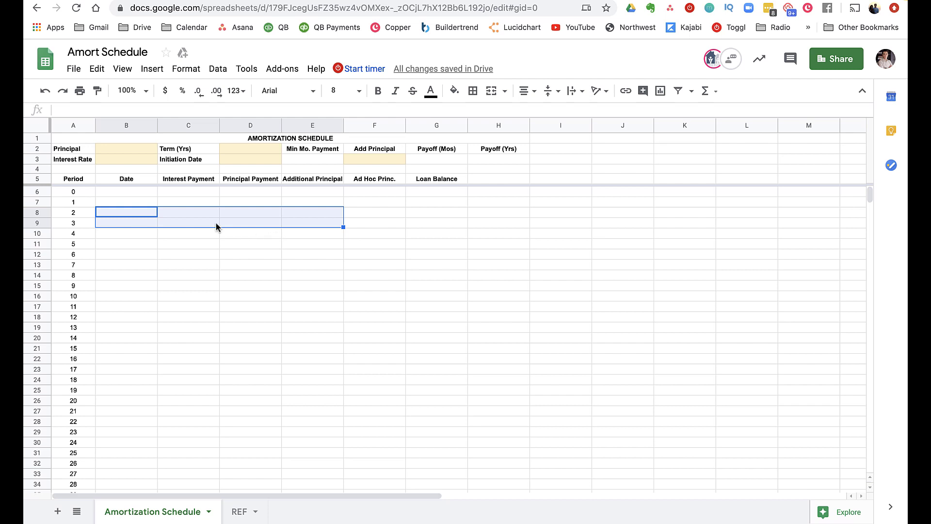
{"action": "left_click", "coordinate": [85, 191]}
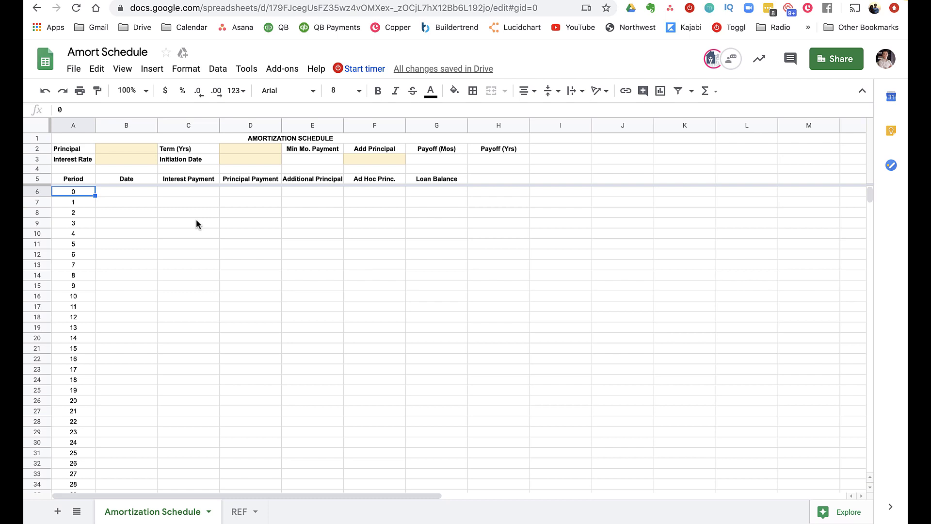
{"action": "key", "text": "Down"}
{"action": "key", "text": "Down"}
{"action": "key", "text": "Down"}
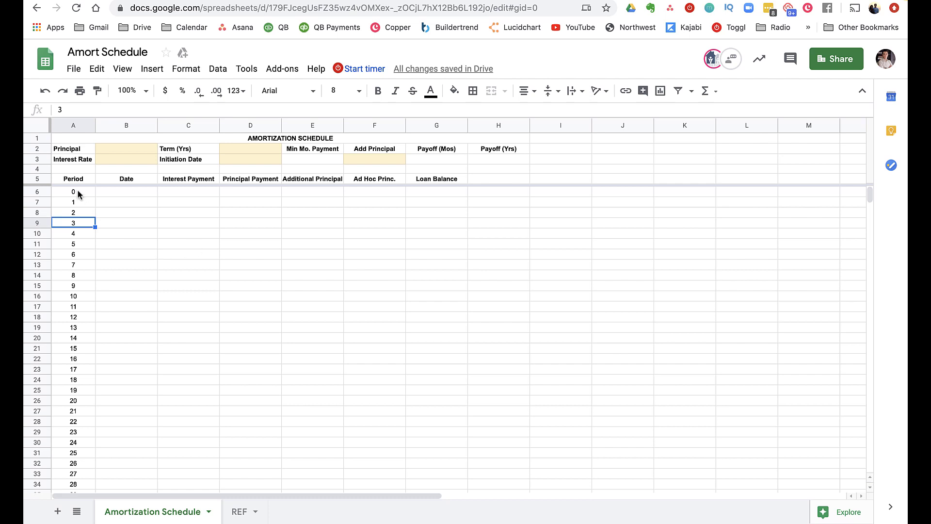
Step: Clear the period numbers 0 through 17 from cells A6 to A23
{"action": "left_click_drag", "start_coordinate": [78, 192], "coordinate": [95, 366]}
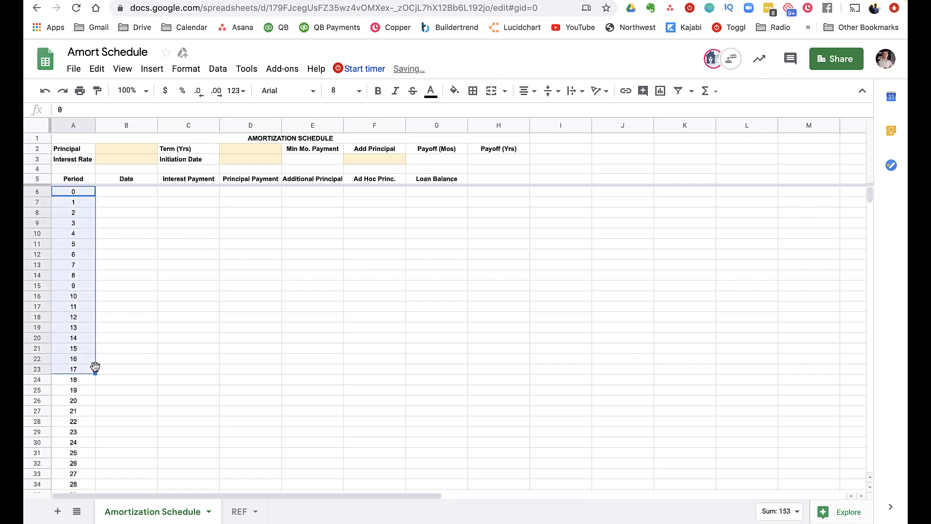
{"action": "key", "text": "Delete"}
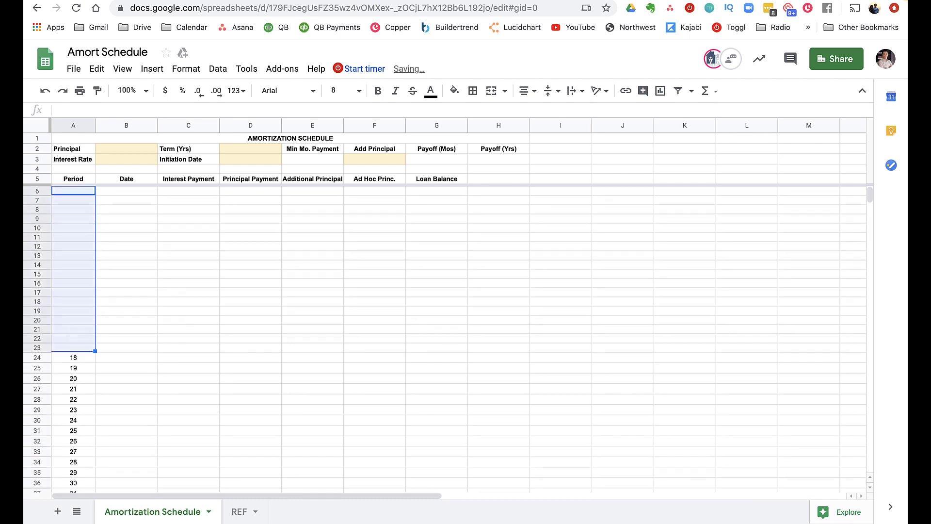
{"action": "left_click", "coordinate": [162, 274]}
{"action": "left_click", "coordinate": [70, 194]}
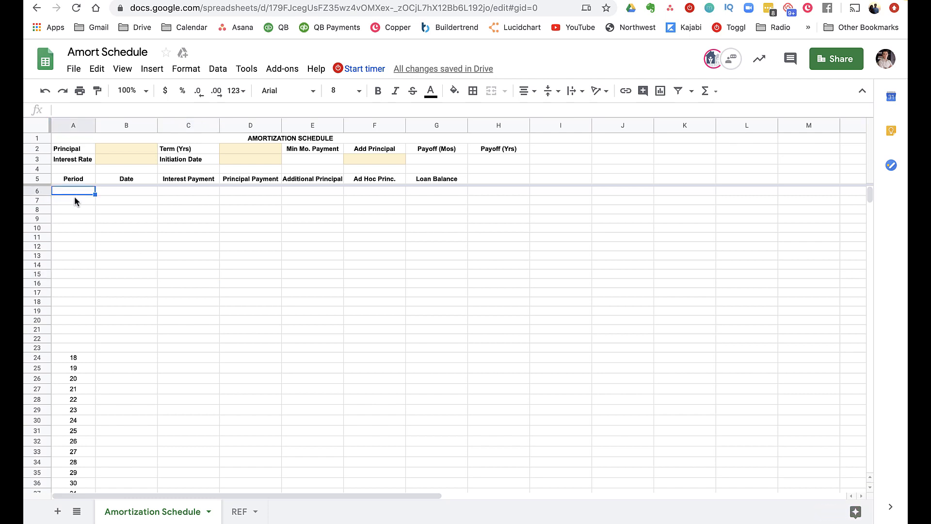
Step: Enter 0, 1 and 2 as the first three period numbers in cells A6 to A8
{"action": "type", "text": "0"}
{"action": "key", "text": "Return"}
{"action": "type", "text": "1"}
{"action": "key", "text": "Return"}
{"action": "type", "text": "2"}
{"action": "key", "text": "Return"}
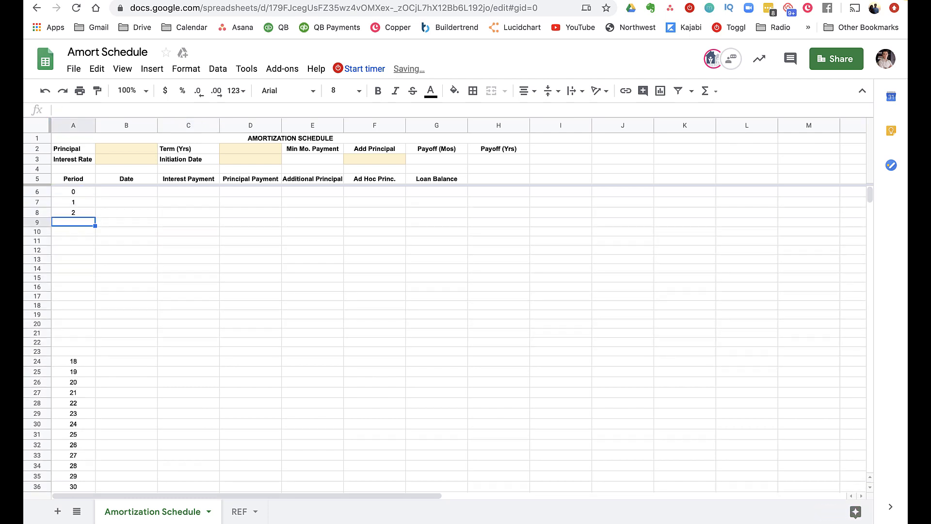
Step: Extend the period number series from A6:A8 down column A to period 360 in row 366
{"action": "left_click", "coordinate": [104, 230]}
{"action": "left_click_drag", "start_coordinate": [73, 192], "coordinate": [74, 331]}
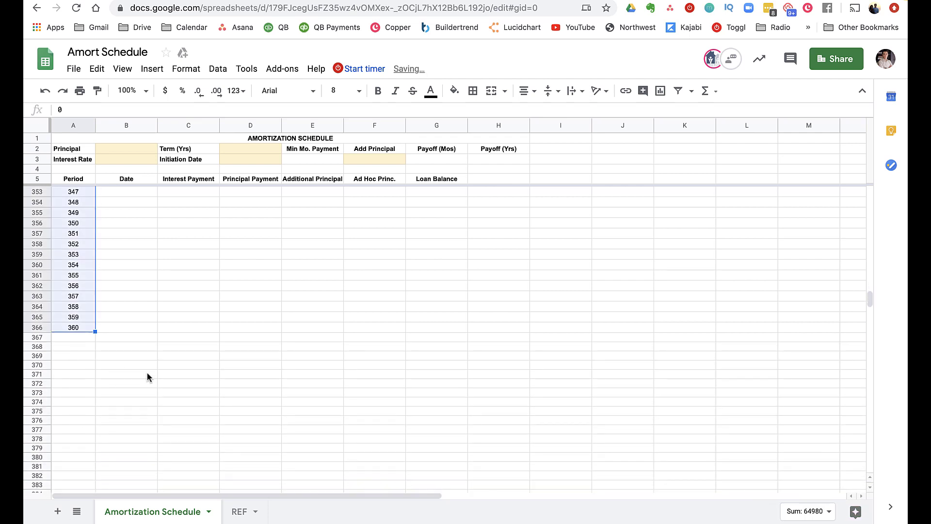
{"action": "scroll", "coordinate": [147, 372], "scroll_direction": "up", "scroll_amount": 6}
{"action": "scroll", "coordinate": [146, 372], "scroll_direction": "right", "scroll_amount": 2}
{"action": "scroll", "coordinate": [147, 374], "scroll_direction": "right", "scroll_amount": 3}
{"action": "scroll", "coordinate": [146, 374], "scroll_direction": "left", "scroll_amount": 5}
{"action": "scroll", "coordinate": [147, 374], "scroll_direction": "up", "scroll_amount": 20}
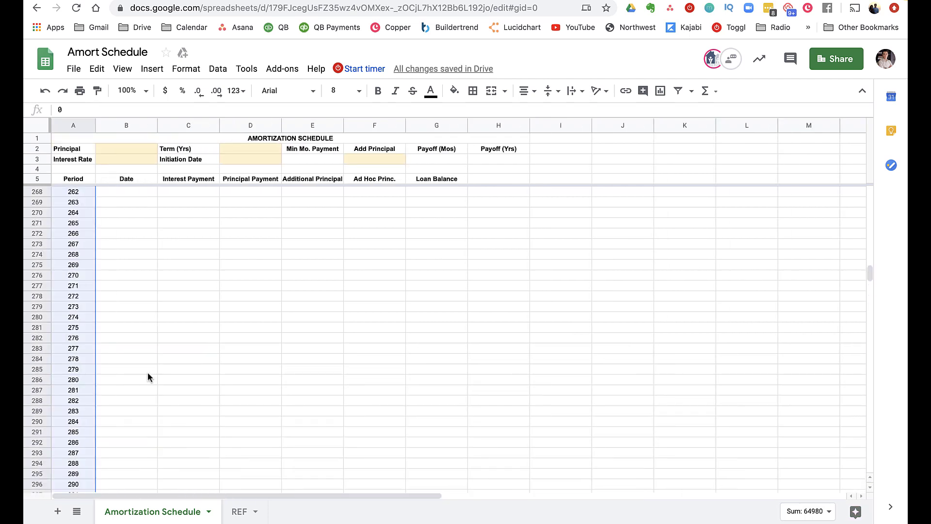
{"action": "scroll", "coordinate": [146, 374], "scroll_direction": "up", "scroll_amount": 20}
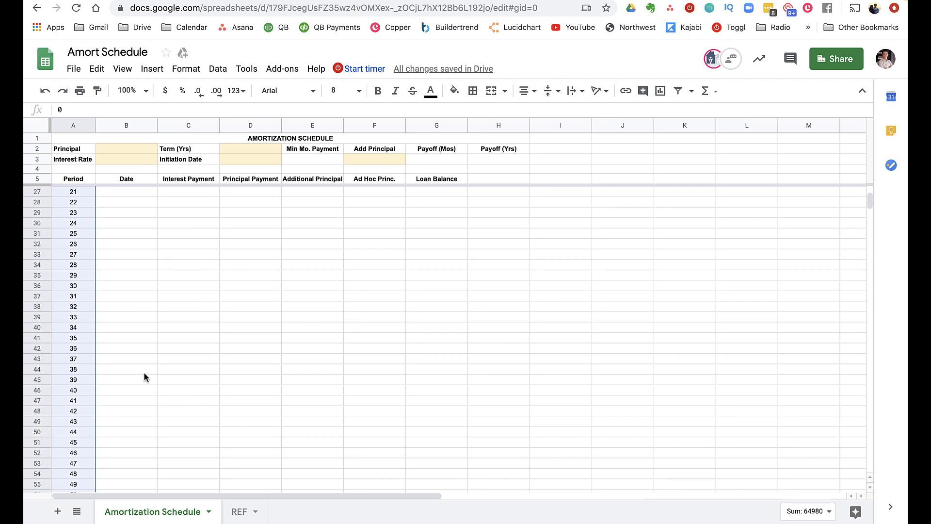
{"action": "left_click", "coordinate": [133, 379]}
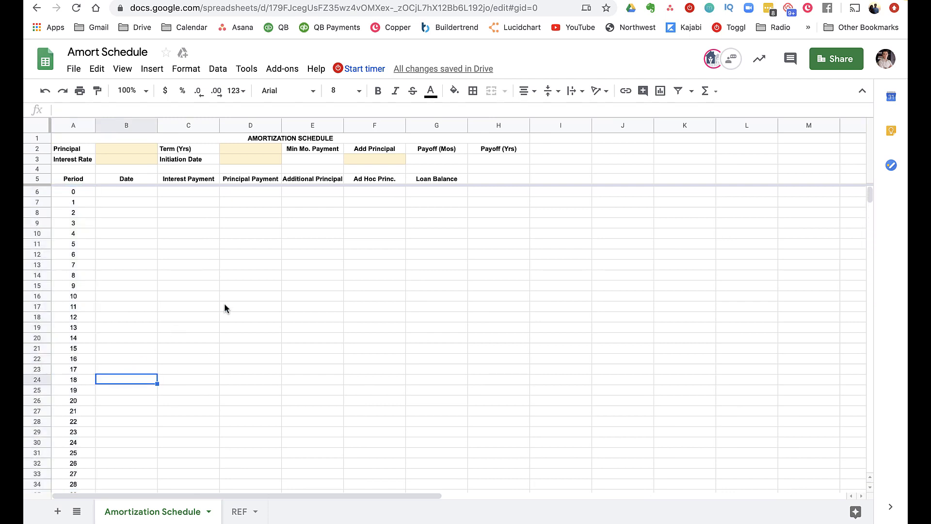
{"action": "left_click_drag", "start_coordinate": [138, 148], "coordinate": [141, 155]}
{"action": "left_click_drag", "start_coordinate": [238, 148], "coordinate": [242, 165]}
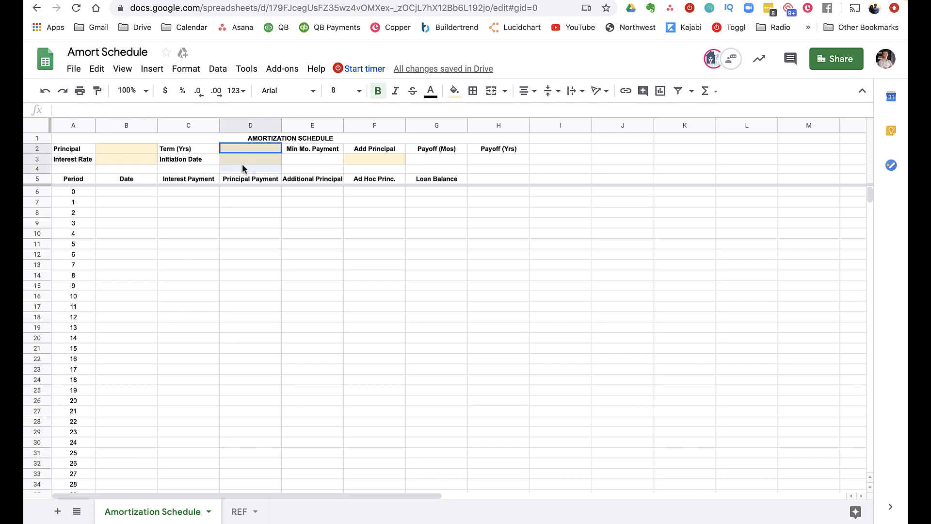
{"action": "left_click", "coordinate": [372, 162]}
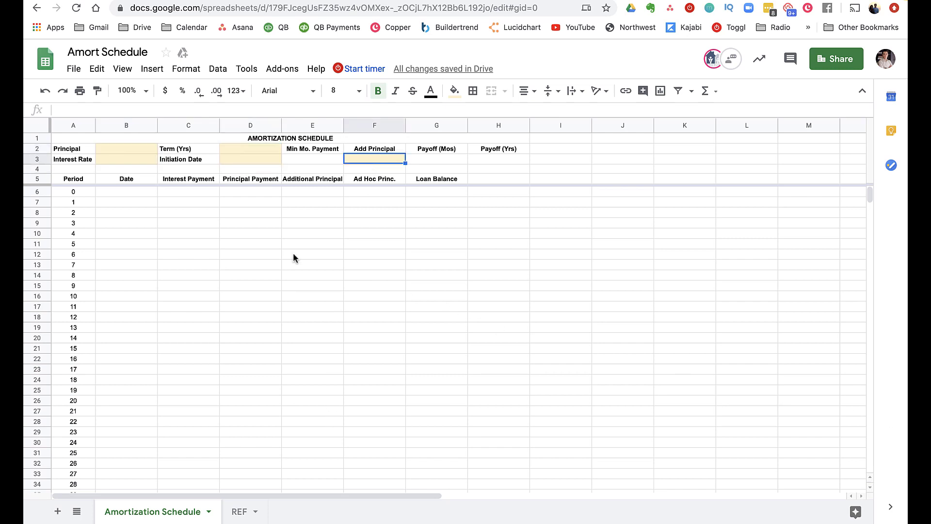
Step: Enter a principal of 200000 in B2 and an interest rate of 5% in B3
{"action": "left_click", "coordinate": [151, 151]}
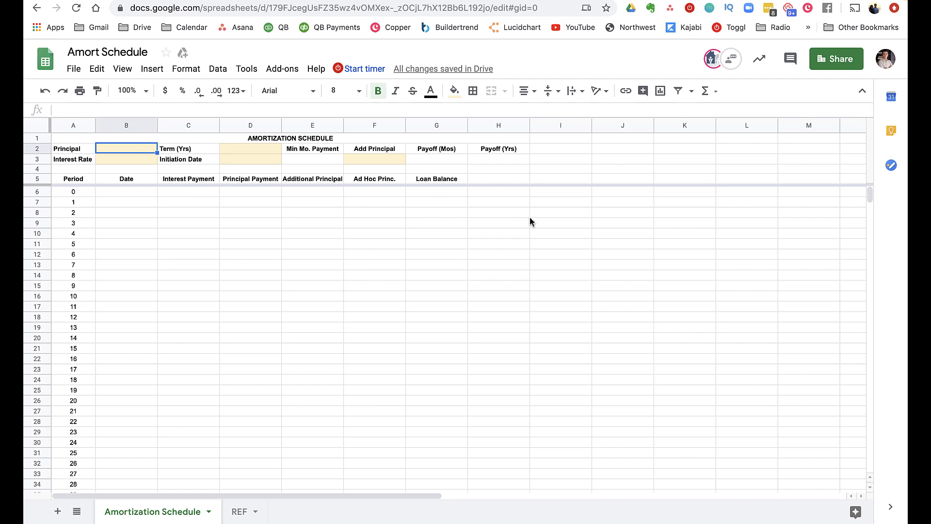
{"action": "type", "text": "200"}
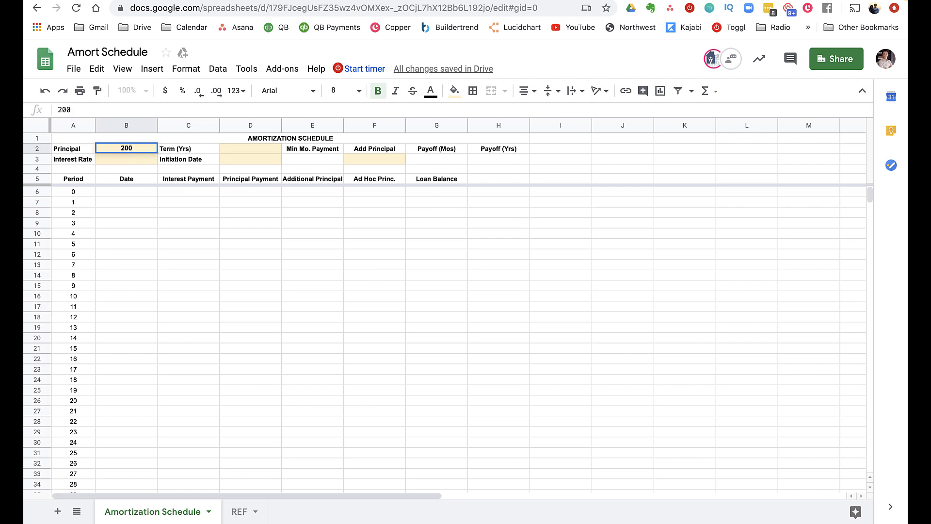
{"action": "type", "text": "00"}
{"action": "key", "text": "Return"}
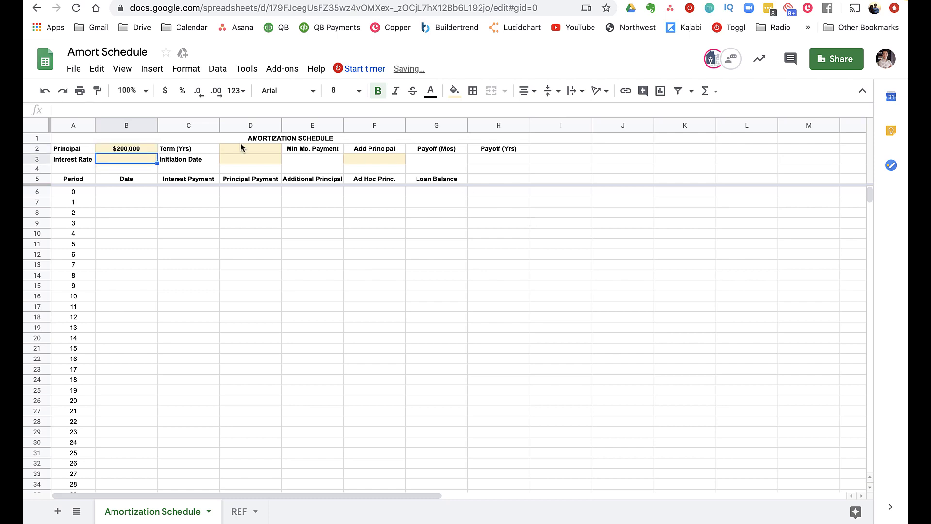
{"action": "left_click", "coordinate": [124, 150]}
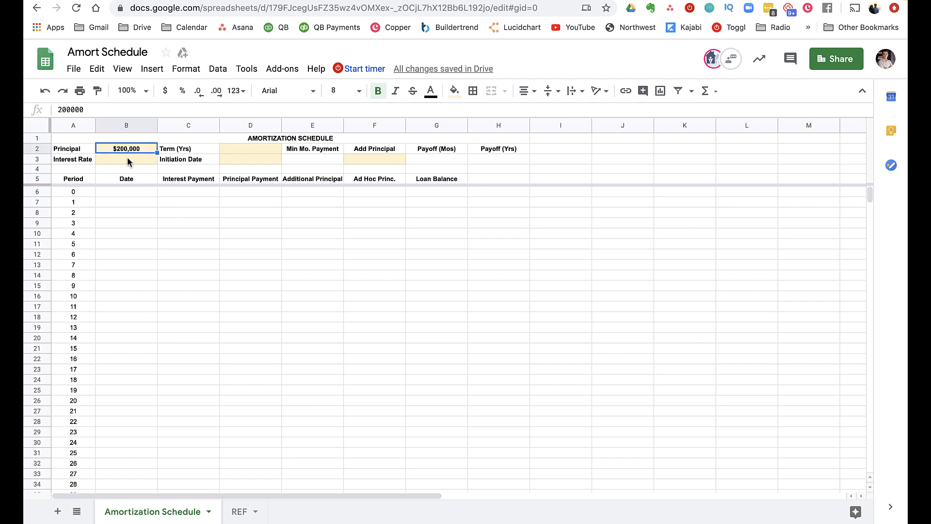
{"action": "left_click", "coordinate": [130, 161]}
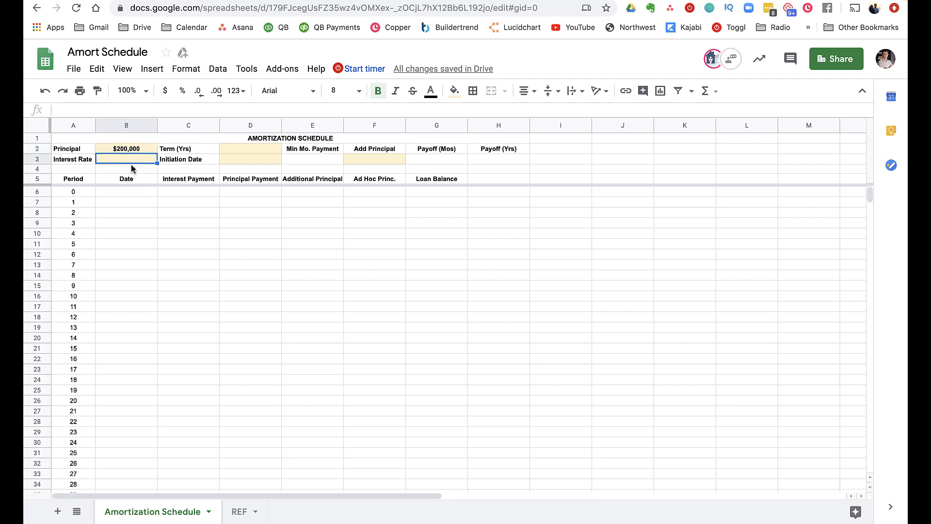
{"action": "type", "text": "5%"}
{"action": "key", "text": "Return"}
{"action": "key", "text": "Up"}
Step: Enter a term of 15 years in D2 and an initiation date of 1/1/2020 in D3
{"action": "left_click", "coordinate": [252, 151]}
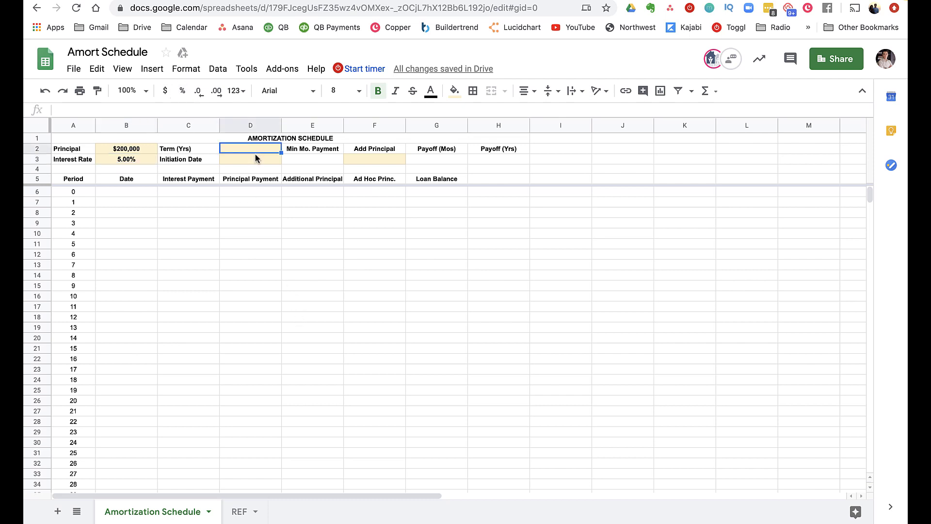
{"action": "type", "text": "15"}
{"action": "key", "text": "Return"}
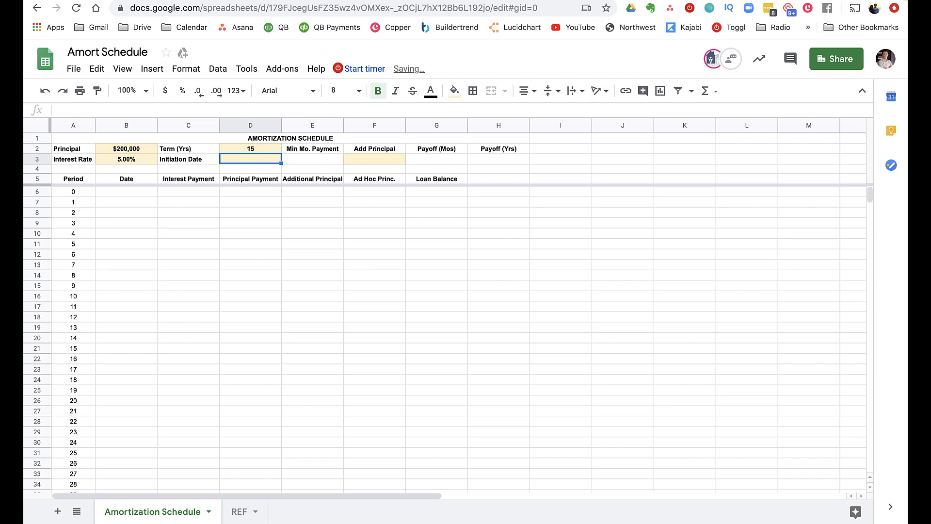
{"action": "type", "text": "12/1/"}
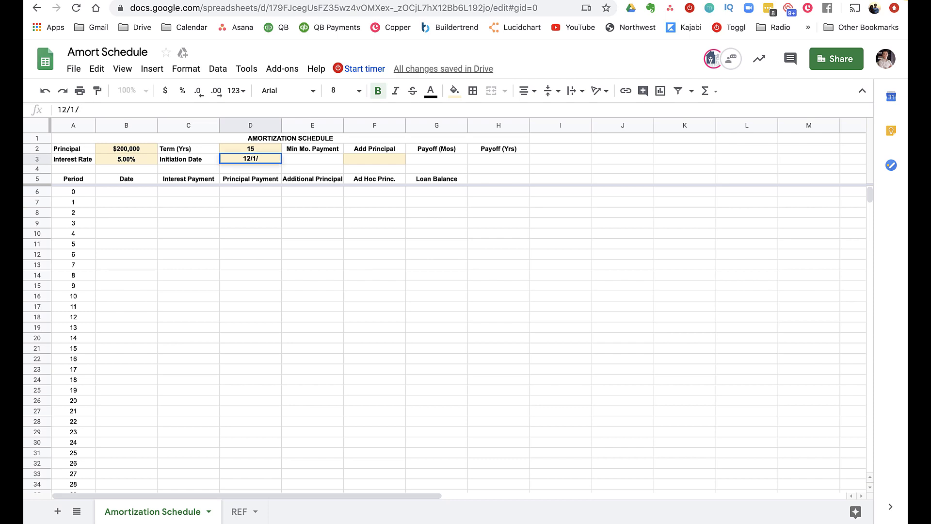
{"action": "type", "text": "2"}
{"action": "key", "text": "super+a"}
{"action": "type", "text": "1/1/2020"}
{"action": "key", "text": "Tab"}
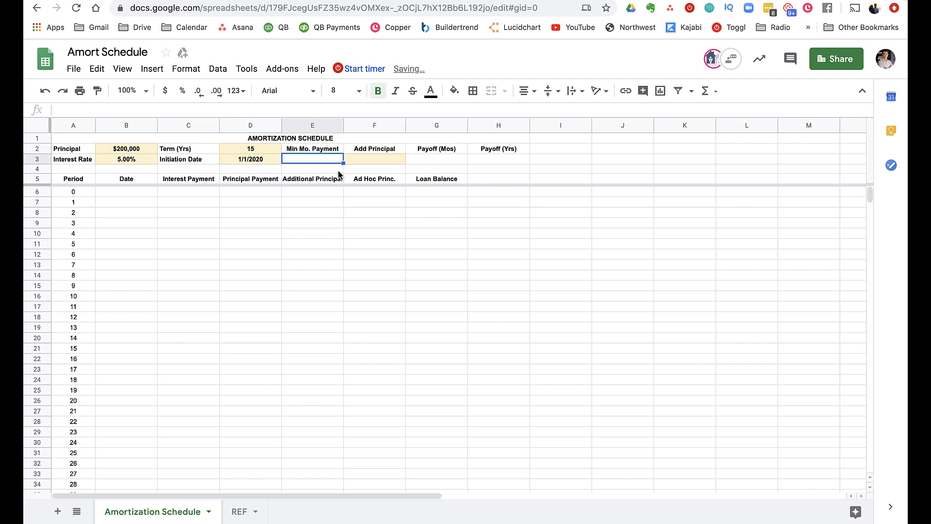
Step: Calculate the minimum monthly payment in E3 with the formula =PMT(B3/12,D2*12,B2)
{"action": "left_click", "coordinate": [365, 160]}
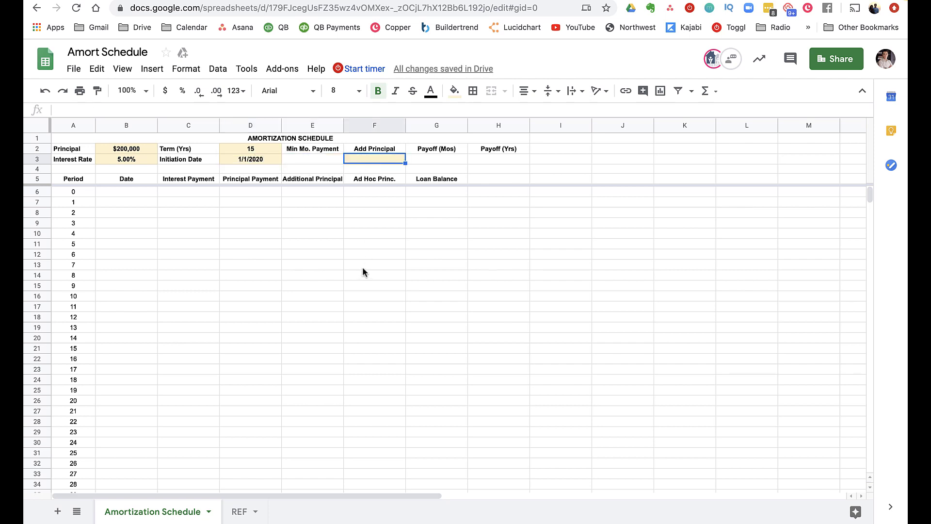
{"action": "left_click", "coordinate": [310, 159]}
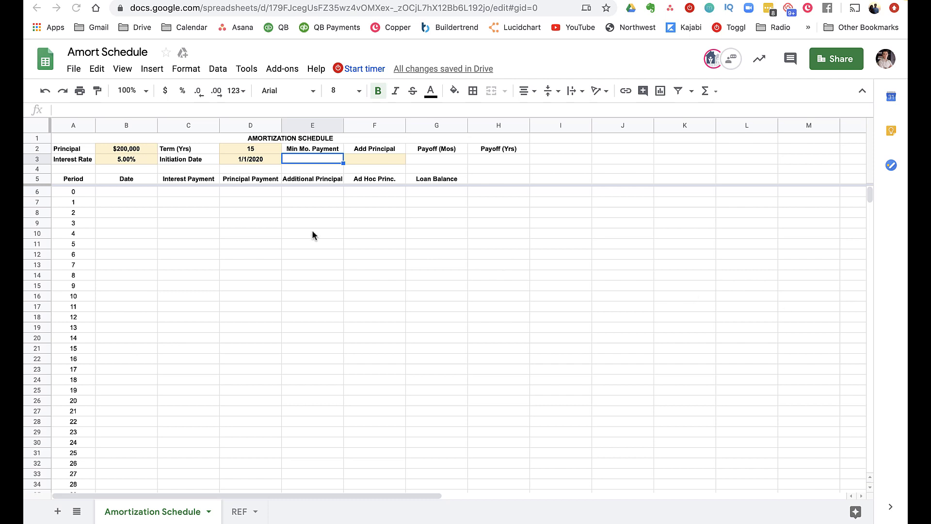
{"action": "left_click", "coordinate": [306, 163]}
{"action": "type", "text": "="}
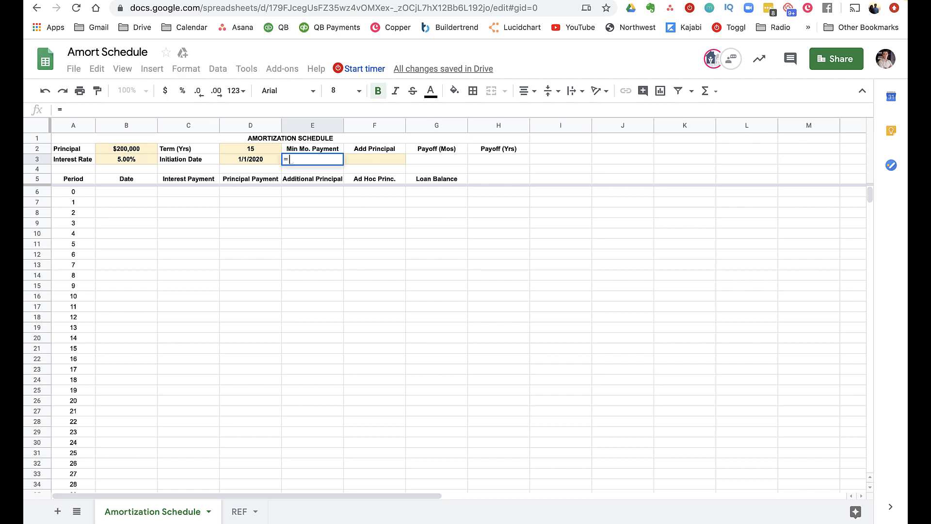
{"action": "type", "text": "PMT"}
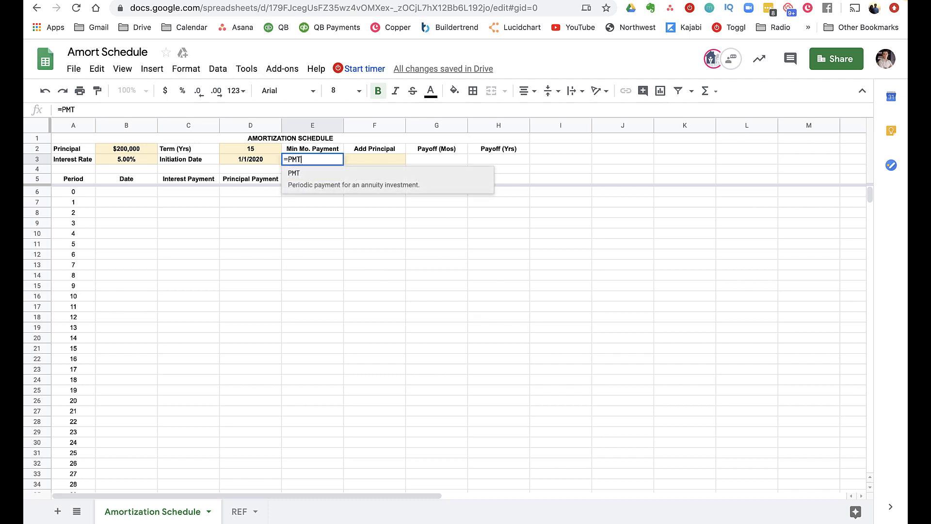
{"action": "type", "text": "("}
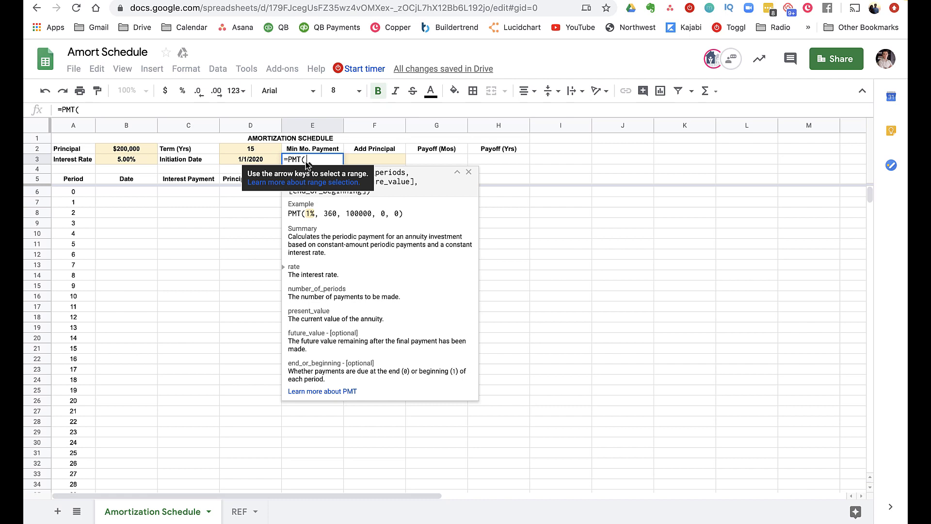
{"action": "left_click", "coordinate": [131, 161]}
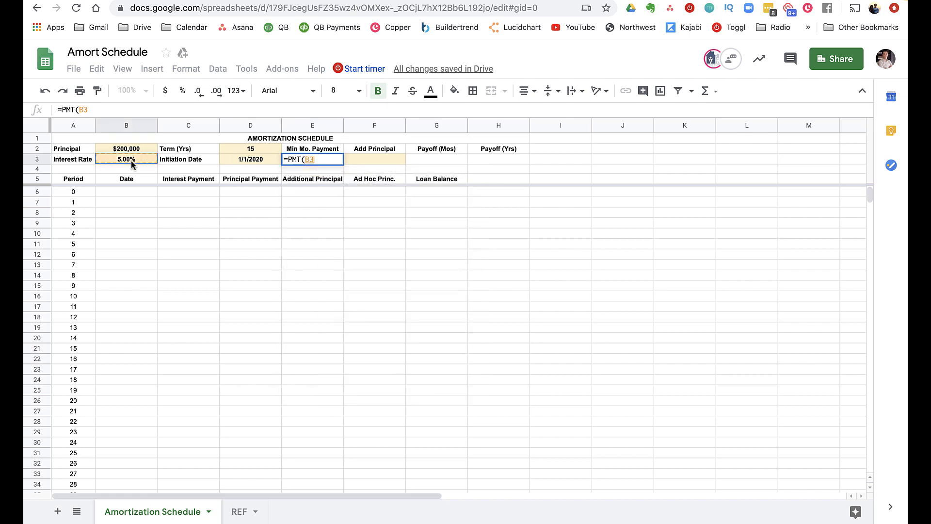
{"action": "type", "text": "/12"}
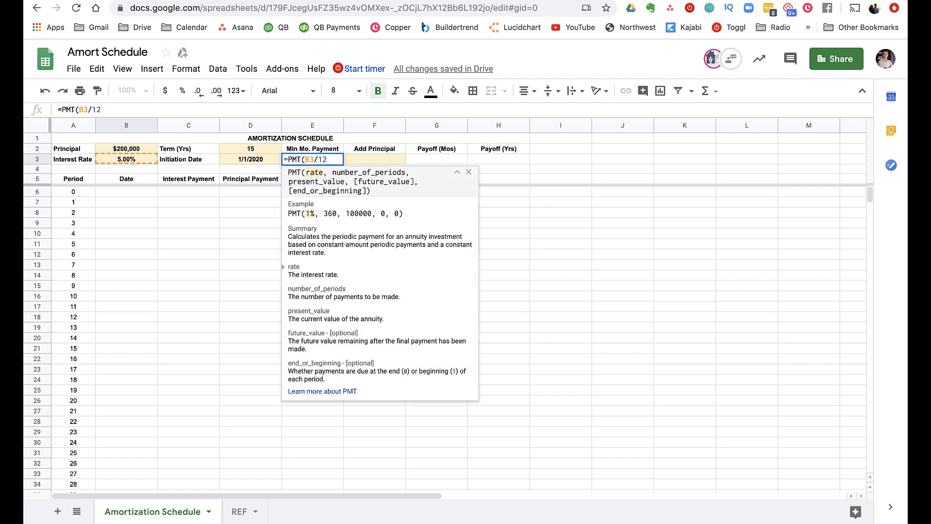
{"action": "type", "text": ","}
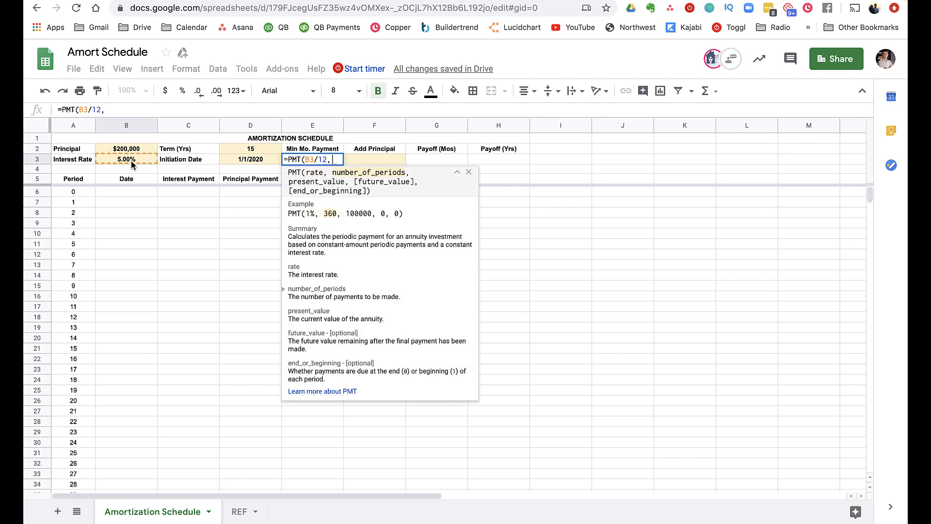
{"action": "left_click", "coordinate": [245, 149]}
{"action": "type", "text": "*"}
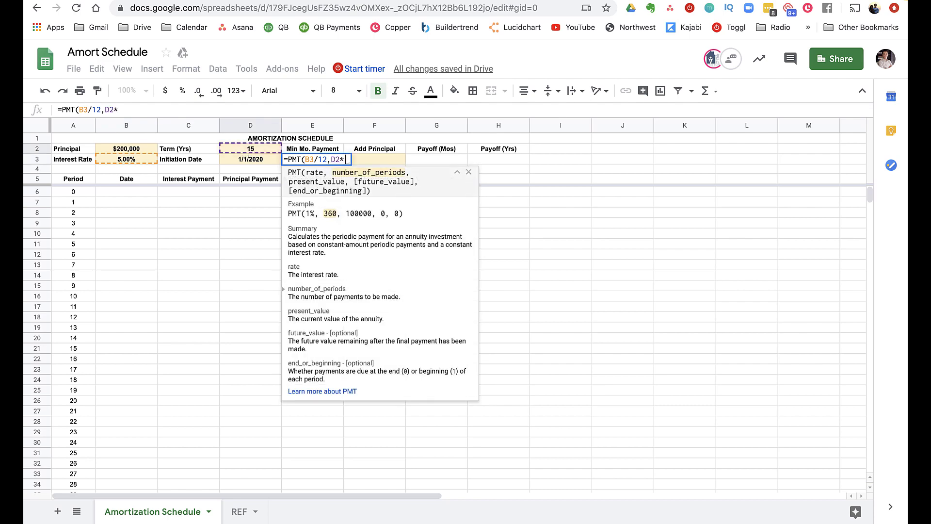
{"action": "type", "text": "12"}
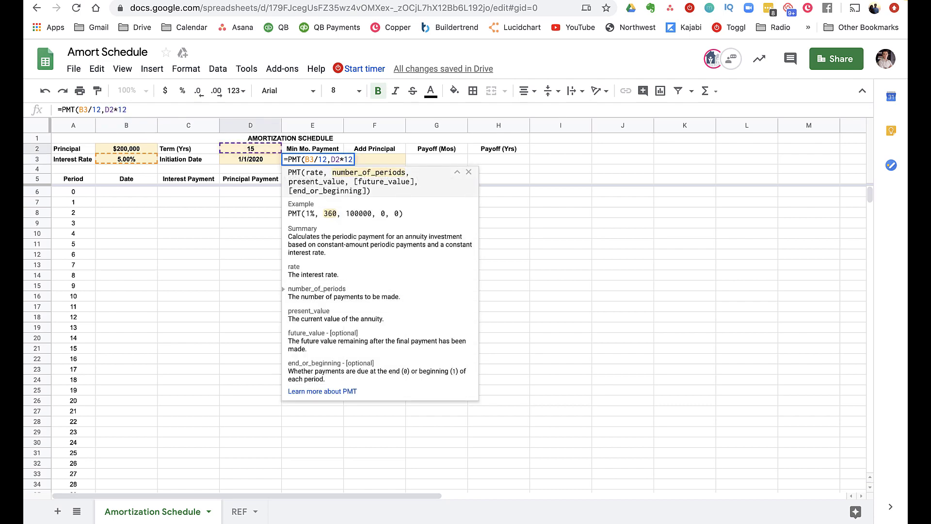
{"action": "type", "text": ","}
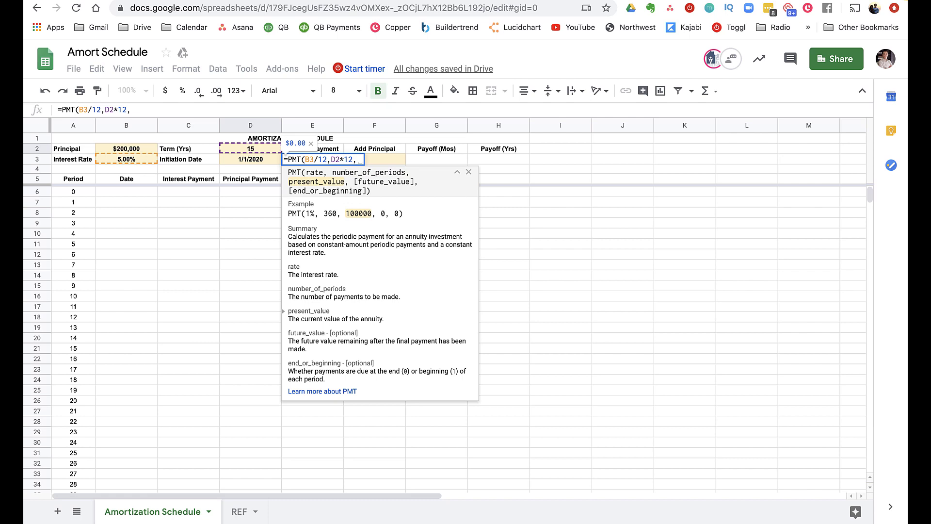
{"action": "left_click", "coordinate": [145, 149]}
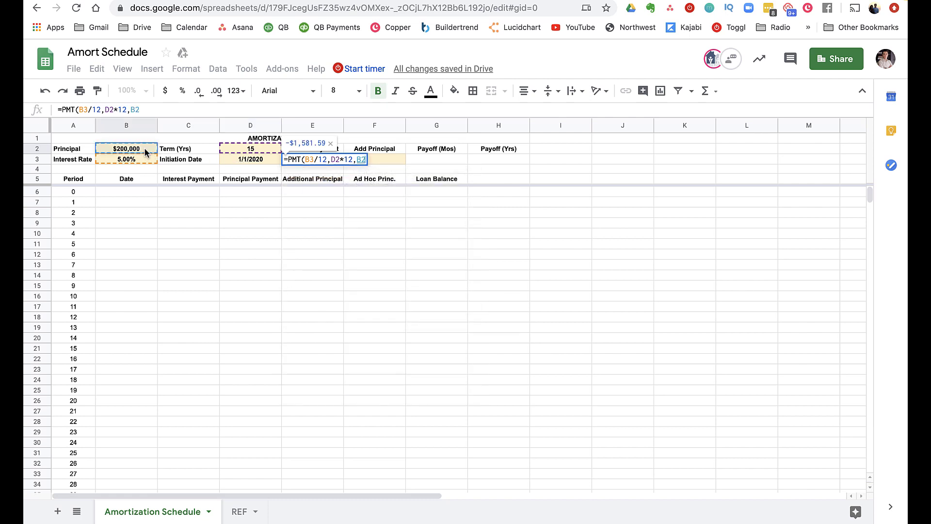
{"action": "type", "text": ")"}
{"action": "key", "text": "Return"}
{"action": "key", "text": "Up"}
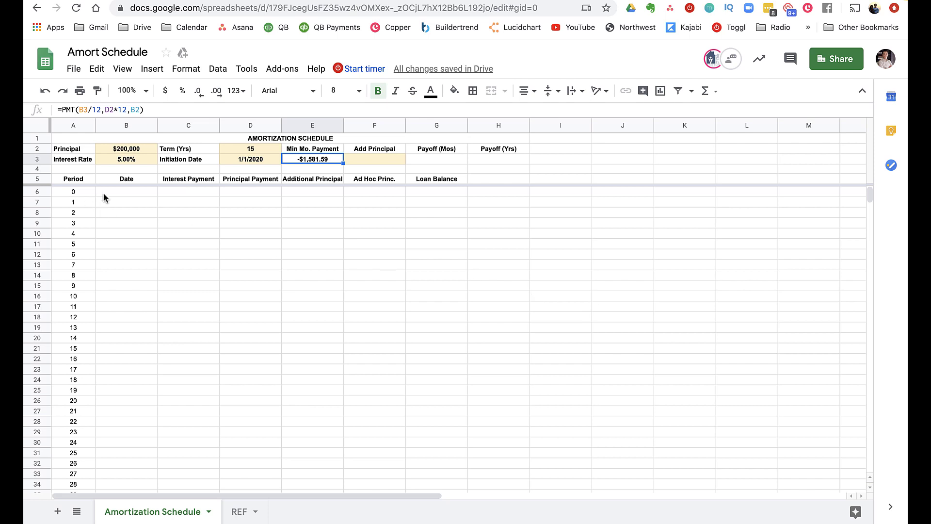
Step: Link the period 0 date in B6 to the initiation date with the formula =D3
{"action": "left_click", "coordinate": [128, 193]}
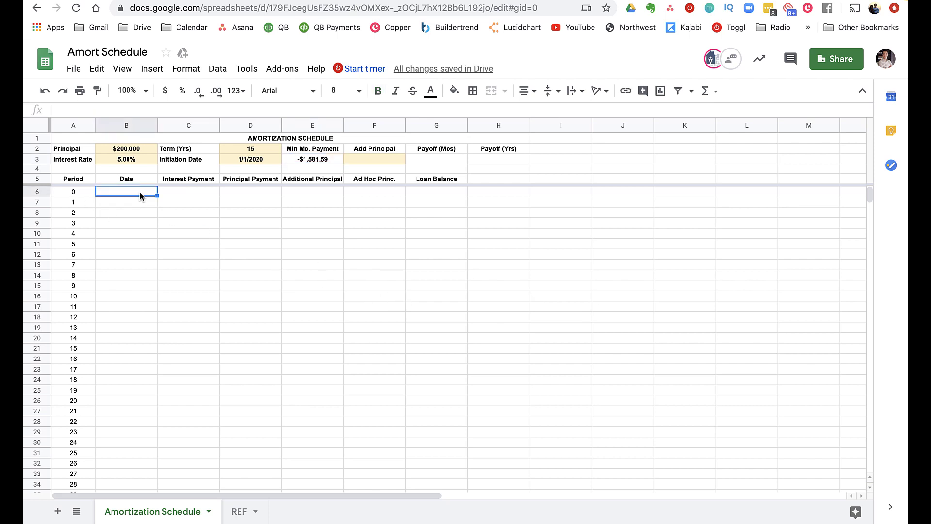
{"action": "mouse_move", "coordinate": [138, 191]}
{"action": "left_mouse_down"}
{"action": "mouse_move", "coordinate": [458, 193]}
{"action": "mouse_move", "coordinate": [146, 196]}
{"action": "left_mouse_up"}
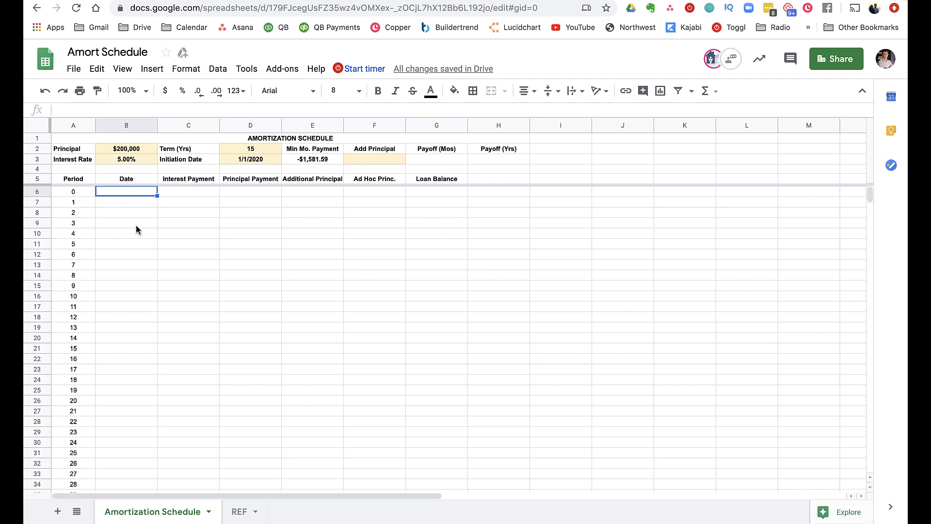
{"action": "type", "text": "="}
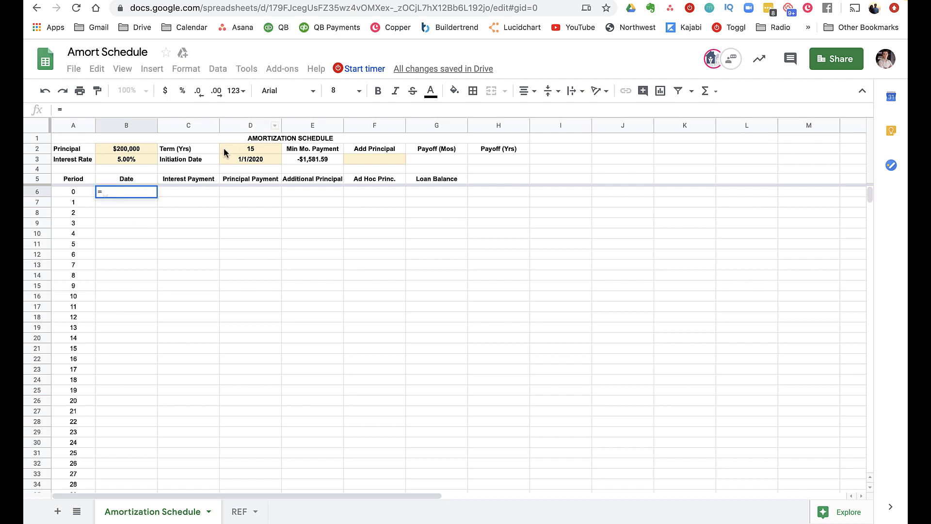
{"action": "left_click", "coordinate": [255, 162]}
{"action": "key", "text": "Return"}
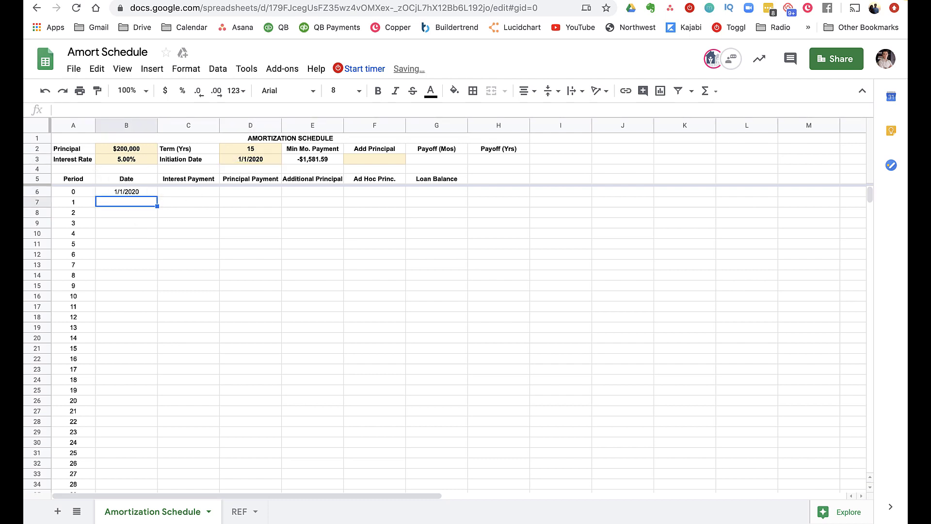
Step: Enter 0 for period 0's interest payment in C6 and principal payment in D6
{"action": "key", "text": "Up"}
{"action": "key", "text": "Right"}
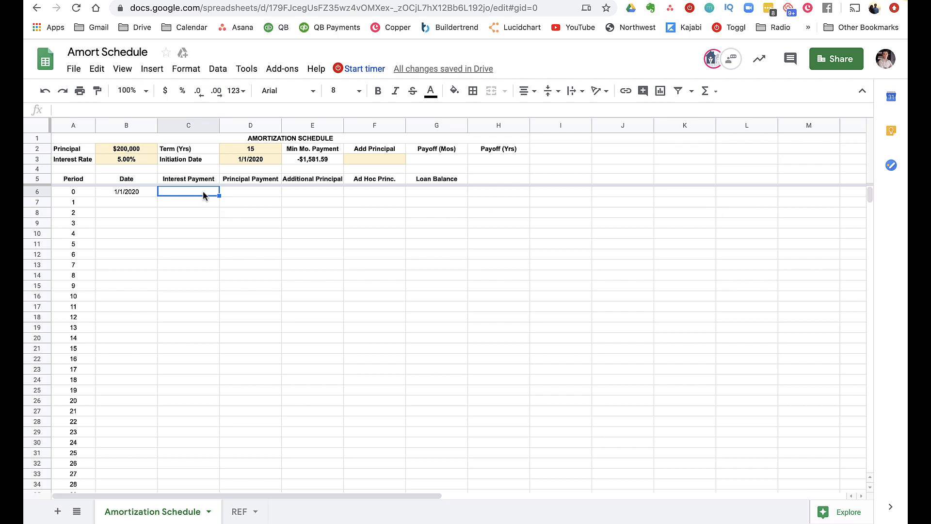
{"action": "type", "text": "0"}
{"action": "key", "text": "Tab"}
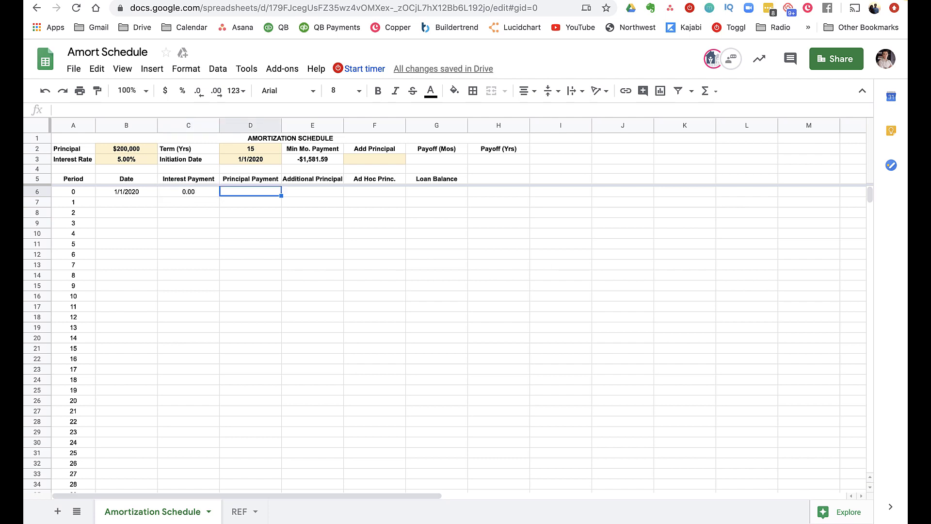
{"action": "type", "text": "0"}
{"action": "key", "text": "Tab"}
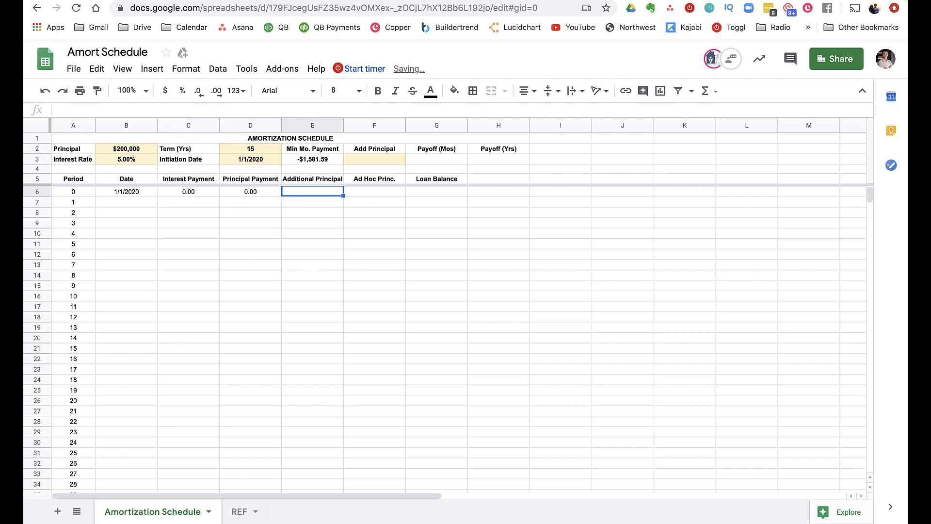
Step: Link period 0's loan balance in G6 to the principal with the formula =B2
{"action": "key", "text": "Tab"}
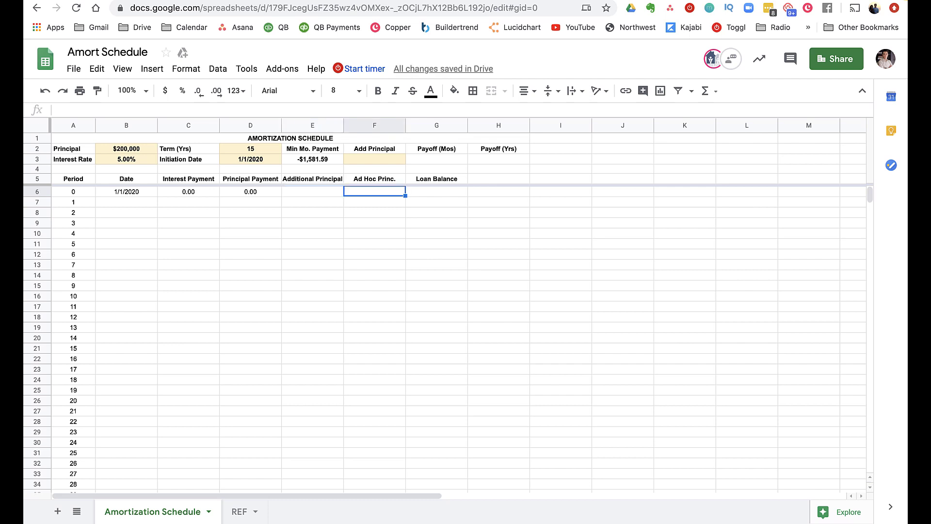
{"action": "key", "text": "Tab"}
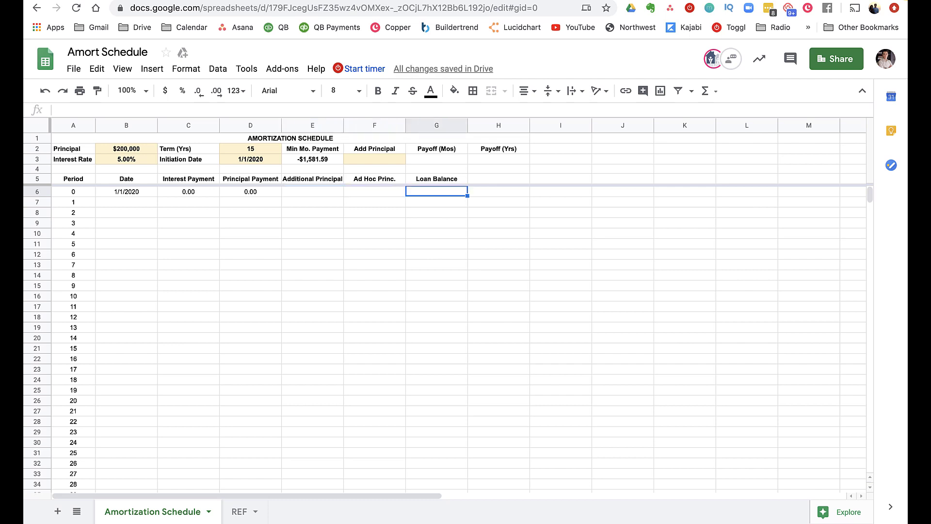
{"action": "type", "text": "="}
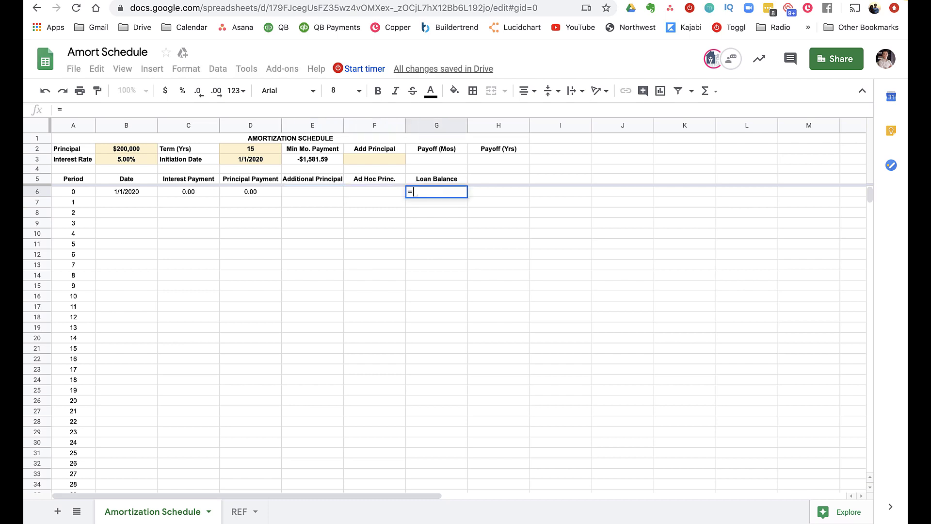
{"action": "left_click", "coordinate": [122, 152]}
{"action": "key", "text": "Return"}
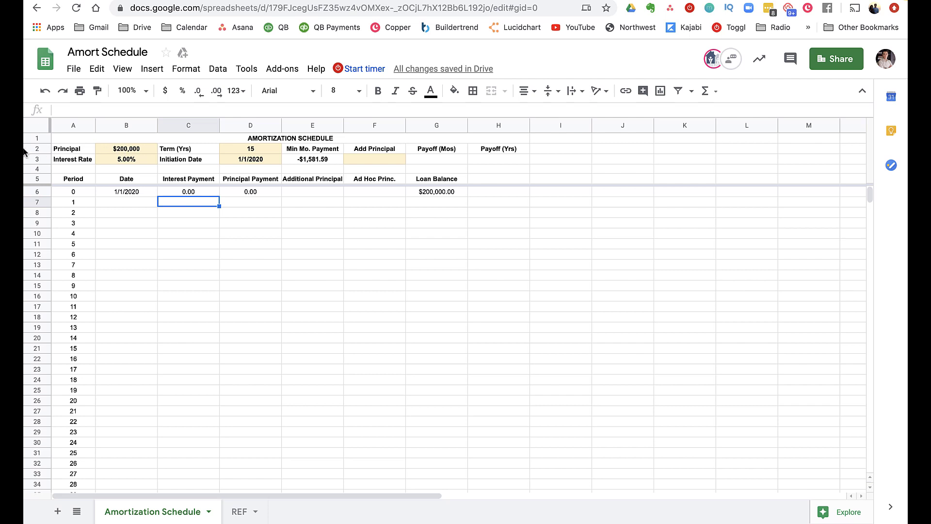
Step: Calculate period 1's date in B7 with the formula =DATE(YEAR(B6),MONTH(B6)+1,1)
{"action": "left_click", "coordinate": [126, 204]}
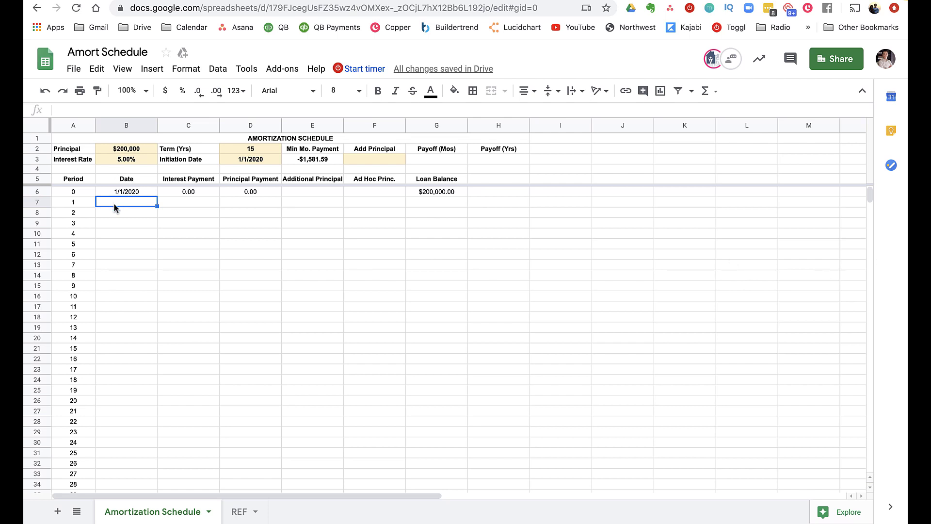
{"action": "type", "text": "=DATE"}
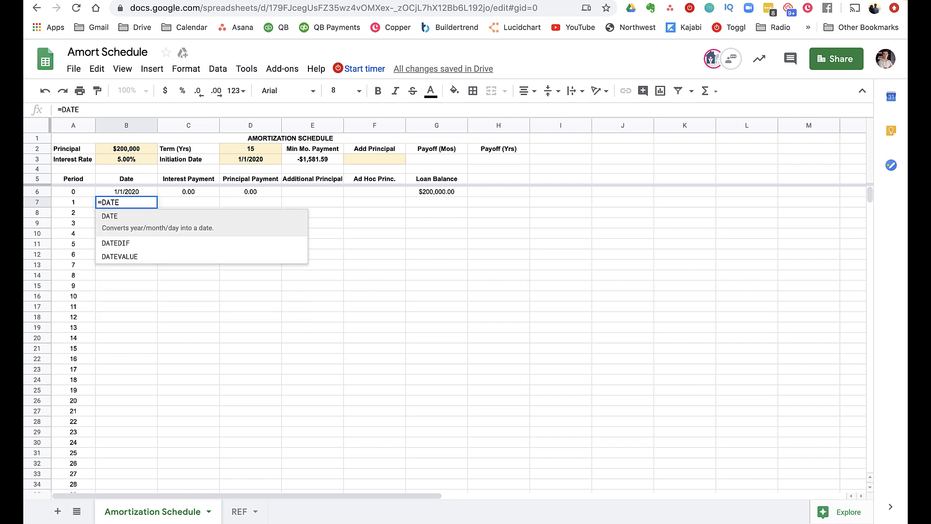
{"action": "type", "text": "("}
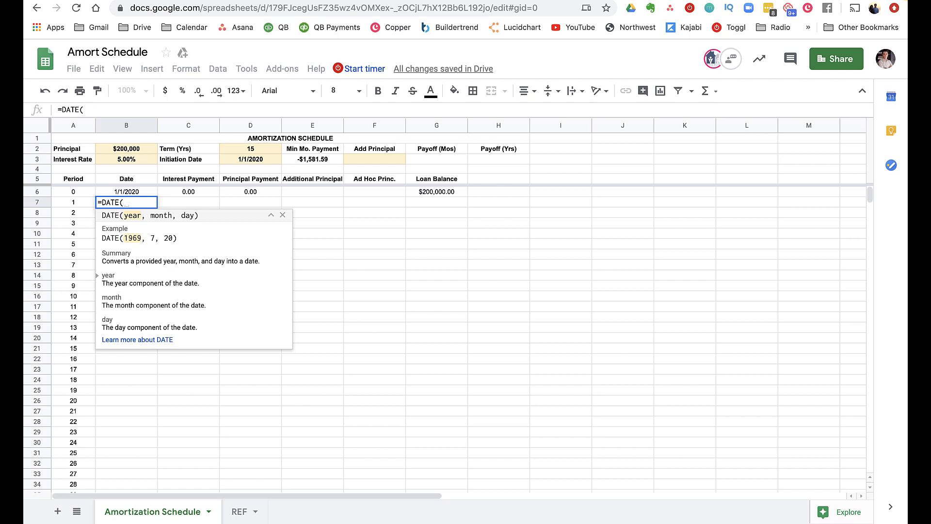
{"action": "type", "text": "YEAR("}
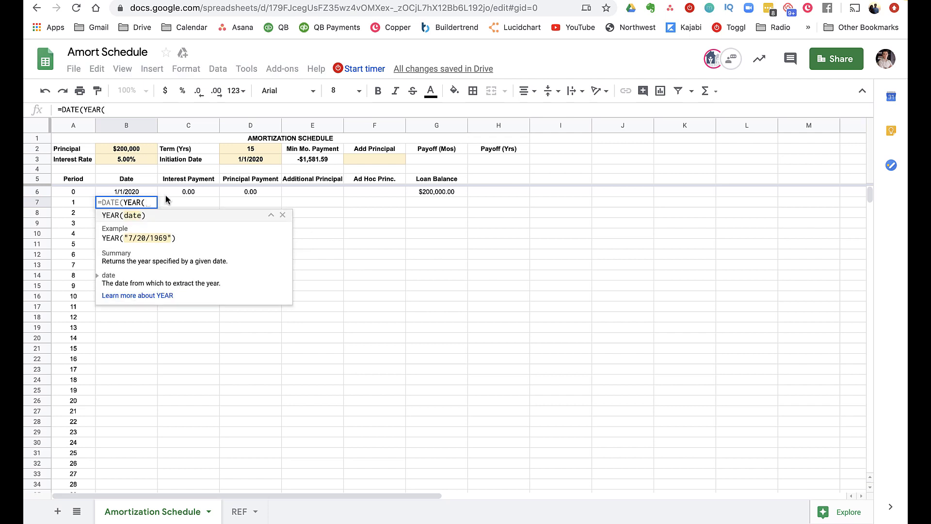
{"action": "left_click", "coordinate": [138, 192]}
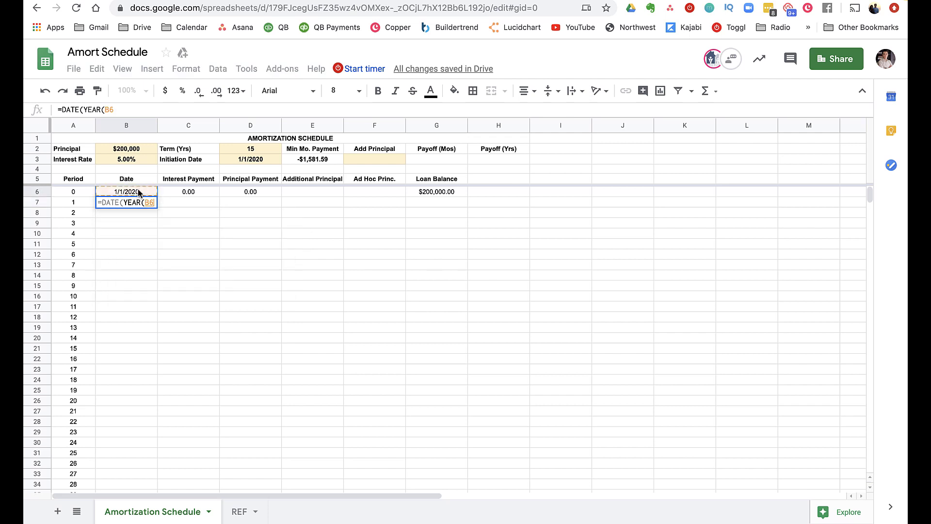
{"action": "type", "text": "),"}
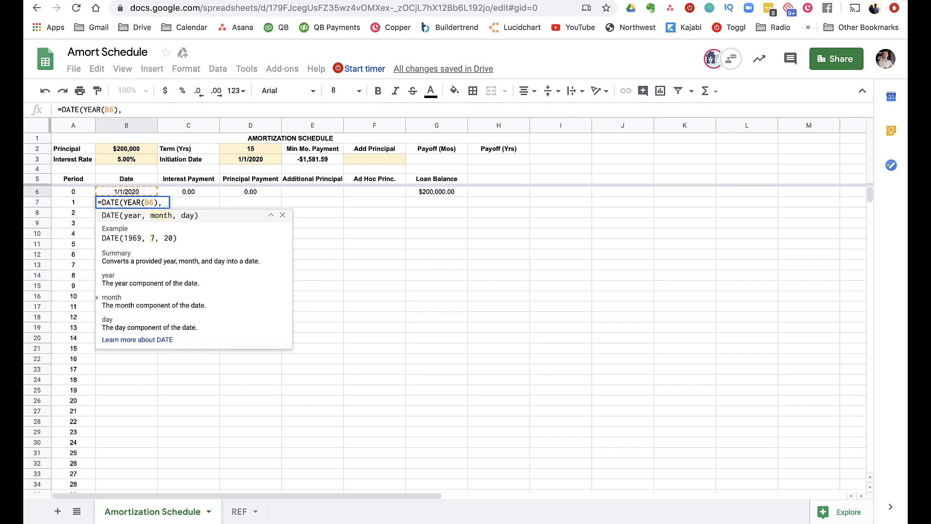
{"action": "type", "text": "MONTH("}
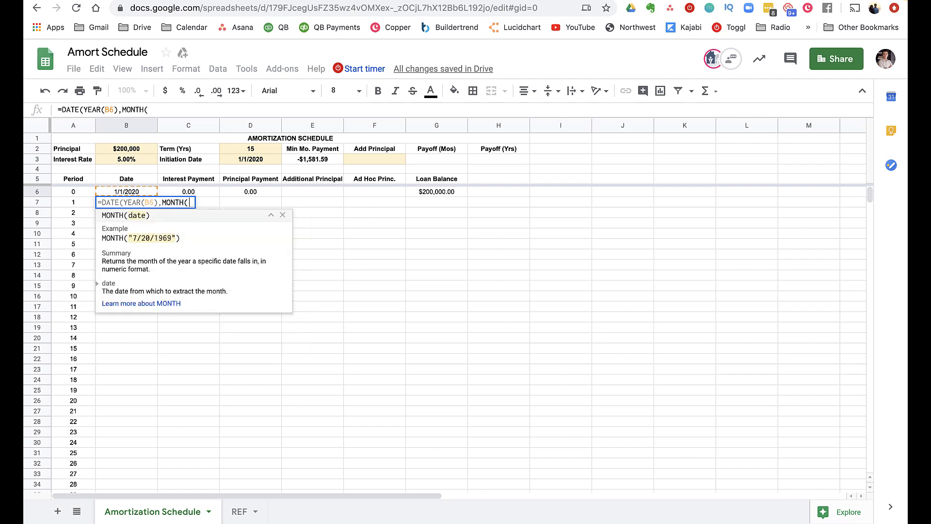
{"action": "left_click", "coordinate": [132, 193]}
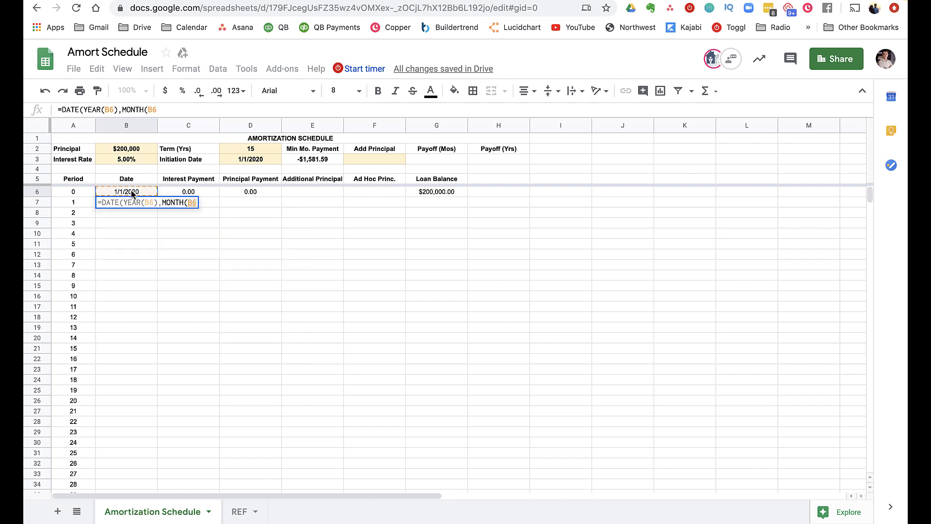
{"action": "type", "text": ")"}
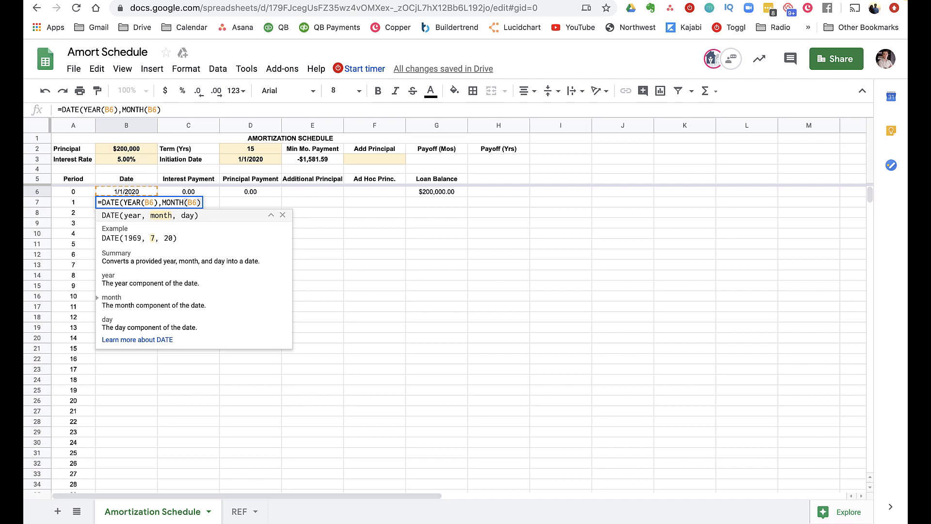
{"action": "type", "text": "+1,"}
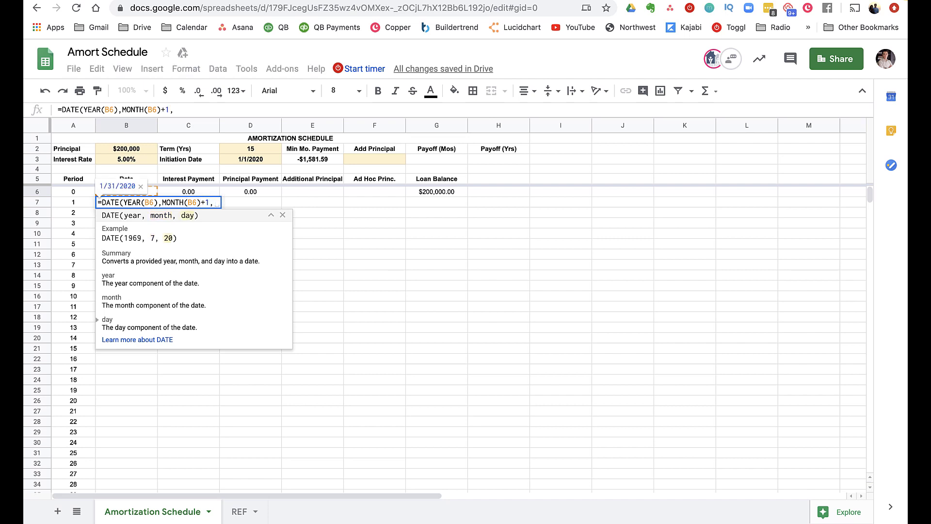
{"action": "type", "text": "1"}
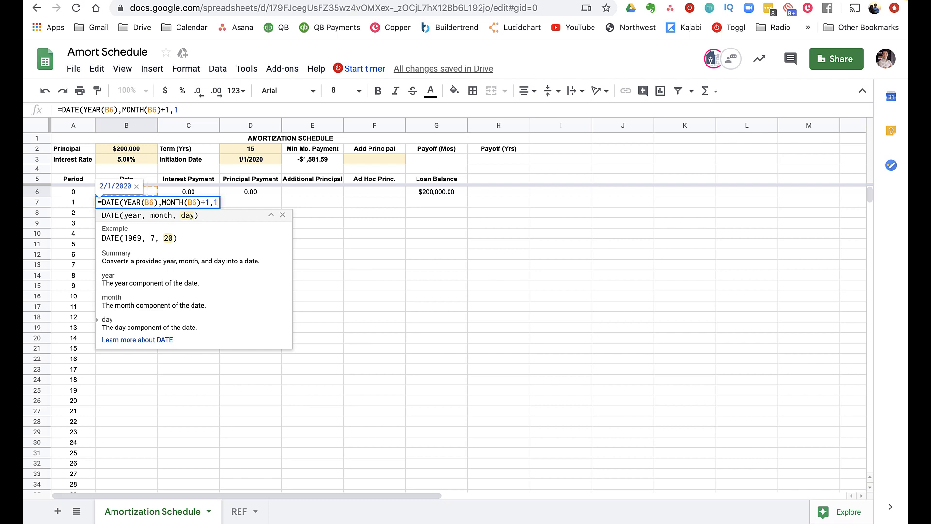
{"action": "type", "text": ")"}
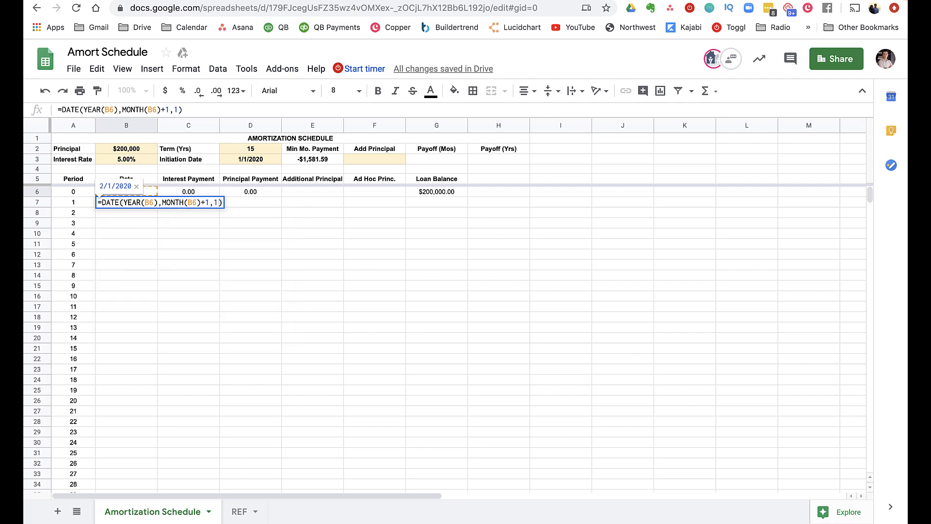
{"action": "key", "text": "Return"}
Step: Set the initiation date in D3 to 1/15/2019
{"action": "key", "text": "Up"}
{"action": "key", "text": "Up"}
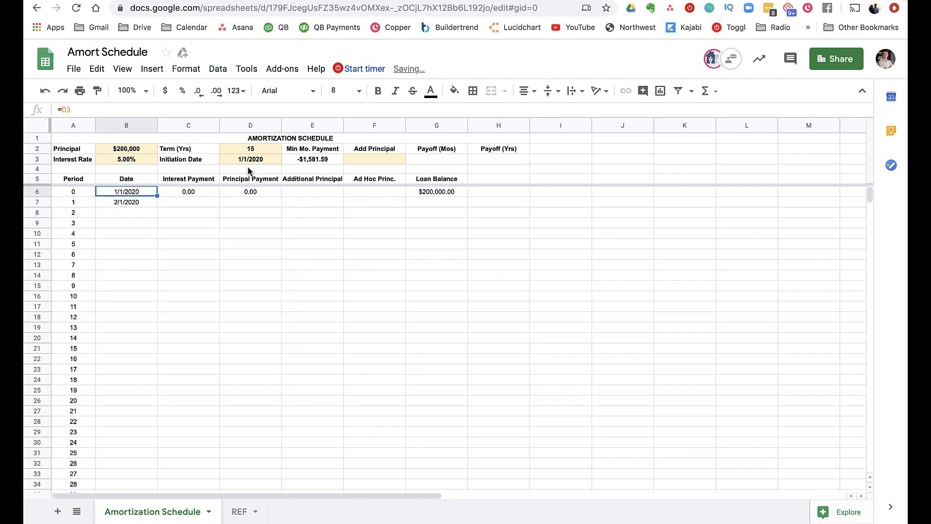
{"action": "left_click", "coordinate": [266, 158]}
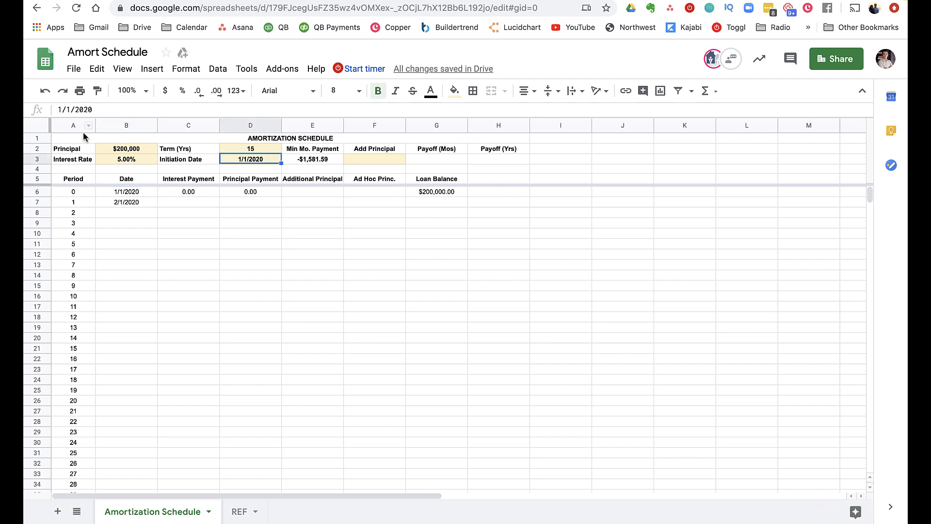
{"action": "type", "text": "1/15/2019"}
{"action": "key", "text": "Return"}
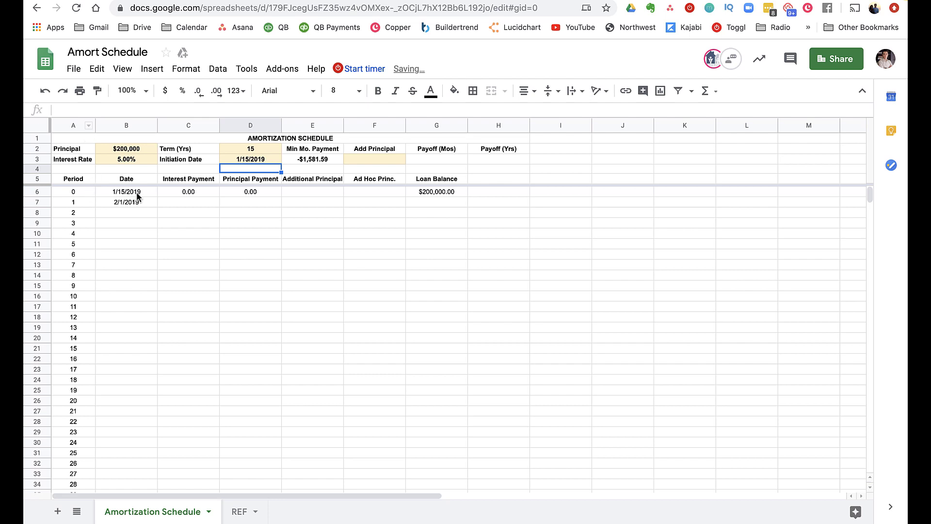
Step: Replace the fixed day in B7's date formula with DAY(B6), giving =DATE(YEAR(B6),MONTH(B6)+1,DAY(B6))
{"action": "left_click", "coordinate": [120, 200]}
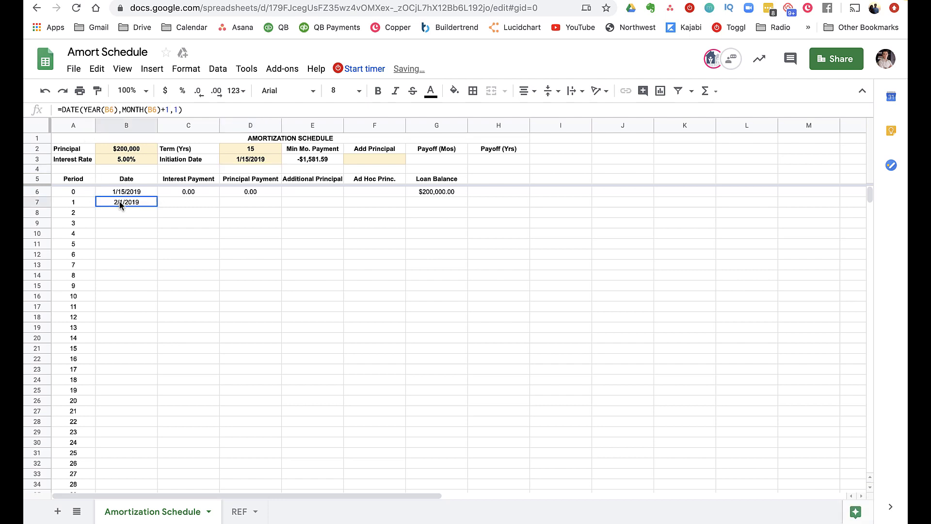
{"action": "double_click", "coordinate": [178, 109]}
{"action": "type", "text": "DAY("}
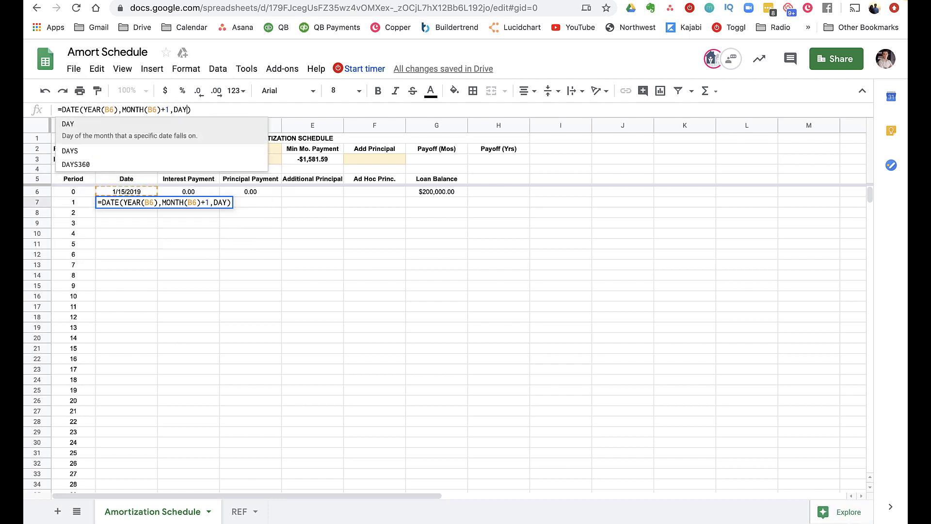
{"action": "left_click", "coordinate": [129, 192]}
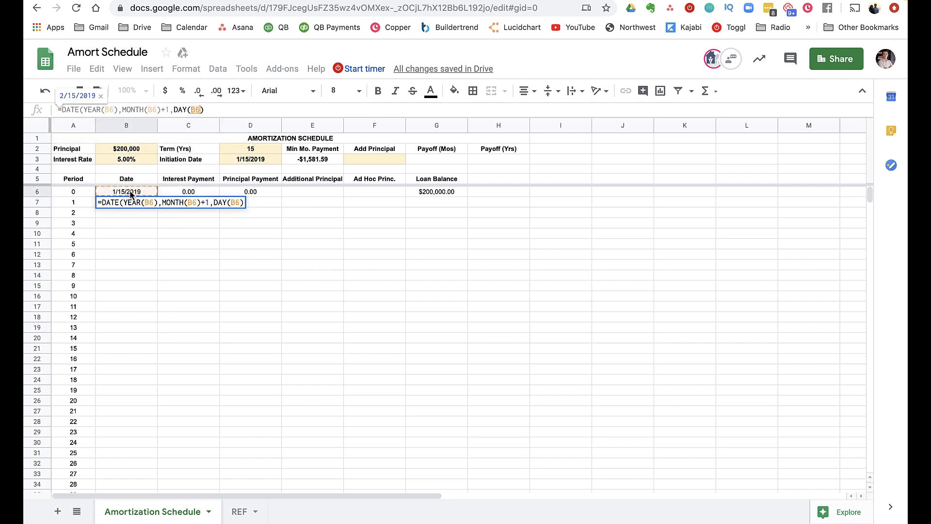
{"action": "key", "text": "Return"}
{"action": "key", "text": "Up"}
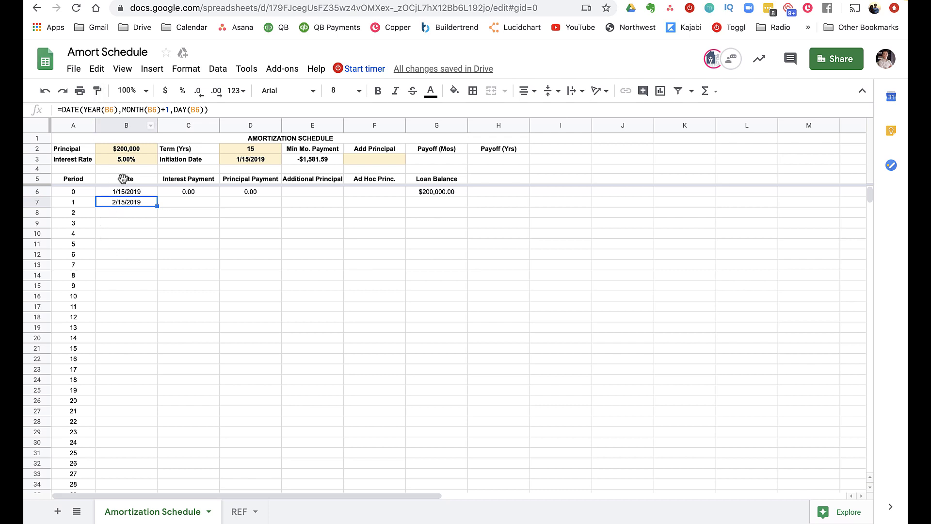
Step: Set the initiation date in D3 back to 1/1/2020
{"action": "left_click", "coordinate": [251, 159]}
{"action": "type", "text": "1/1/"}
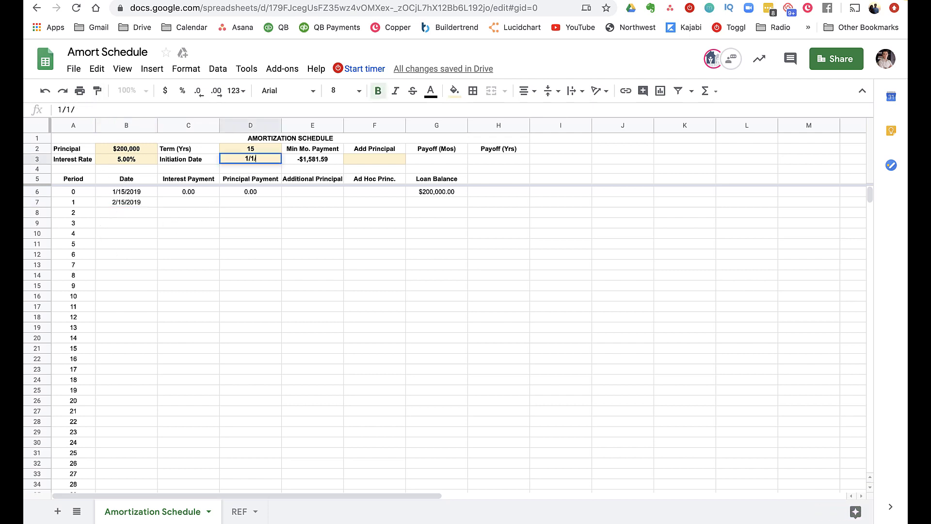
{"action": "type", "text": "20"}
{"action": "key", "text": "Return"}
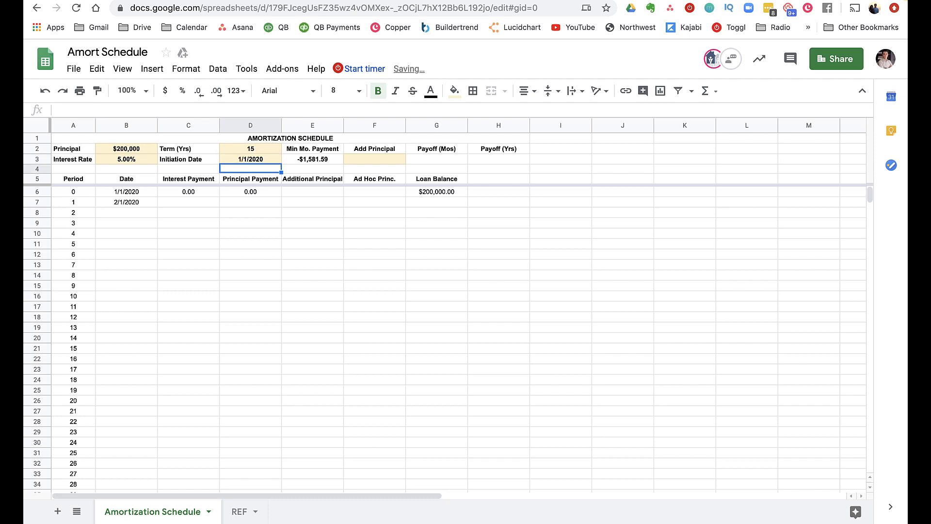
Step: Fill the date formula from B7 down to B12 as a test and clear the copied dates in B8:B12
{"action": "left_click", "coordinate": [250, 233]}
{"action": "left_click", "coordinate": [138, 203]}
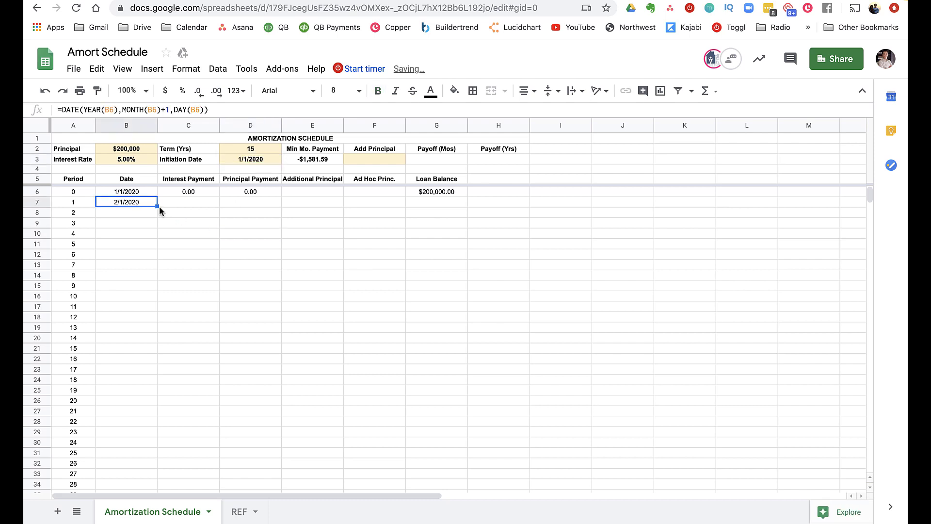
{"action": "left_click_drag", "start_coordinate": [157, 206], "coordinate": [155, 259]}
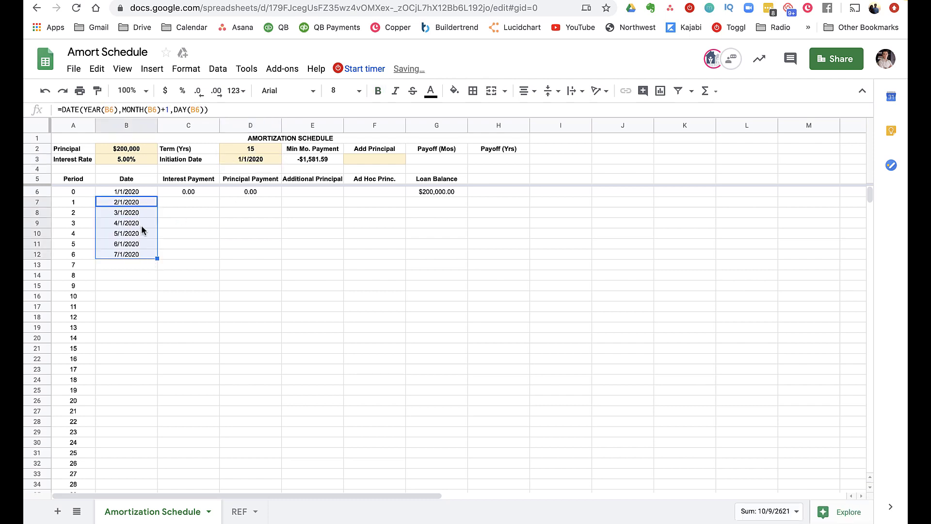
{"action": "left_click_drag", "start_coordinate": [140, 214], "coordinate": [140, 255]}
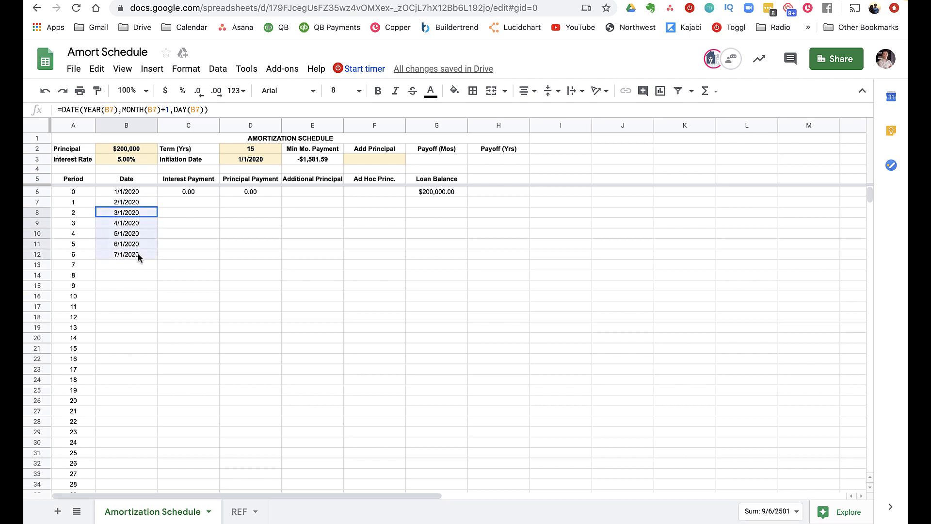
{"action": "key", "text": "Delete"}
Step: Calculate period 1's interest payment in C7 with the formula =-G6*B3/12
{"action": "key", "text": "Right"}
{"action": "key", "text": "shift+Up"}
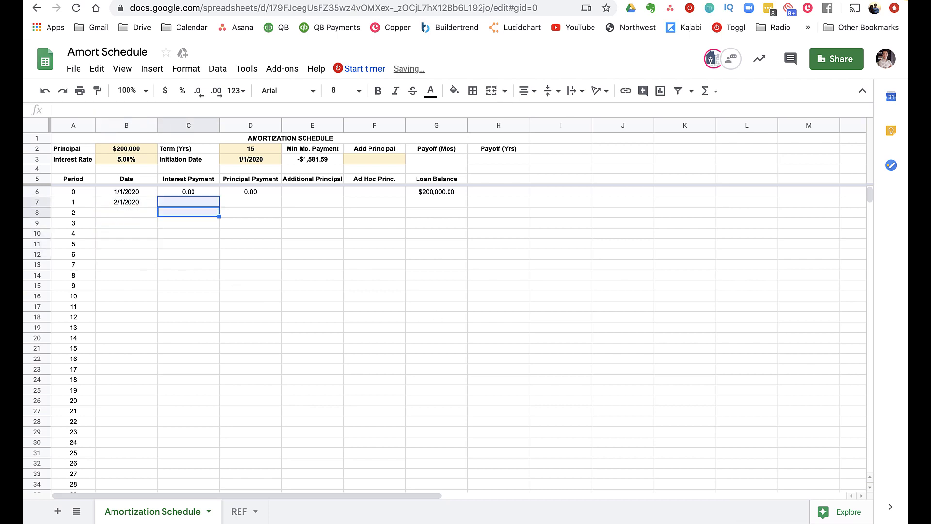
{"action": "key", "text": "Up"}
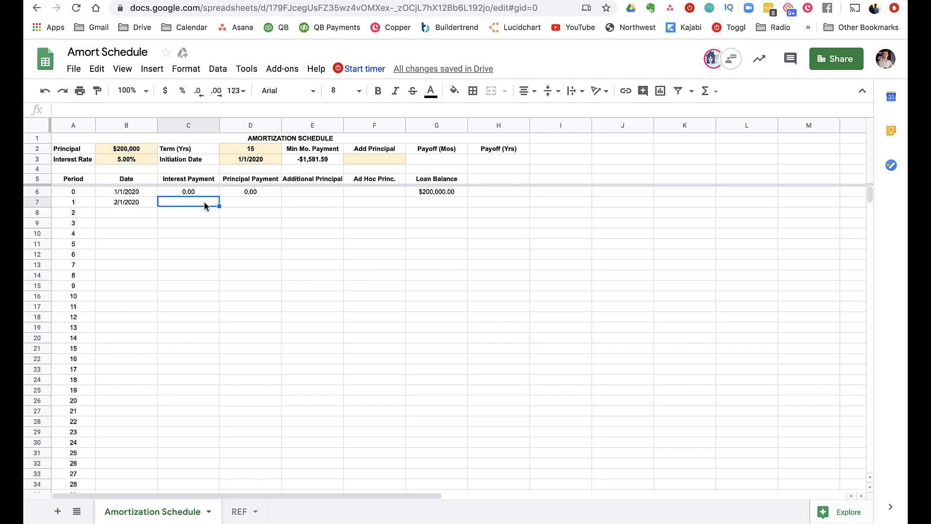
{"action": "type", "text": "="}
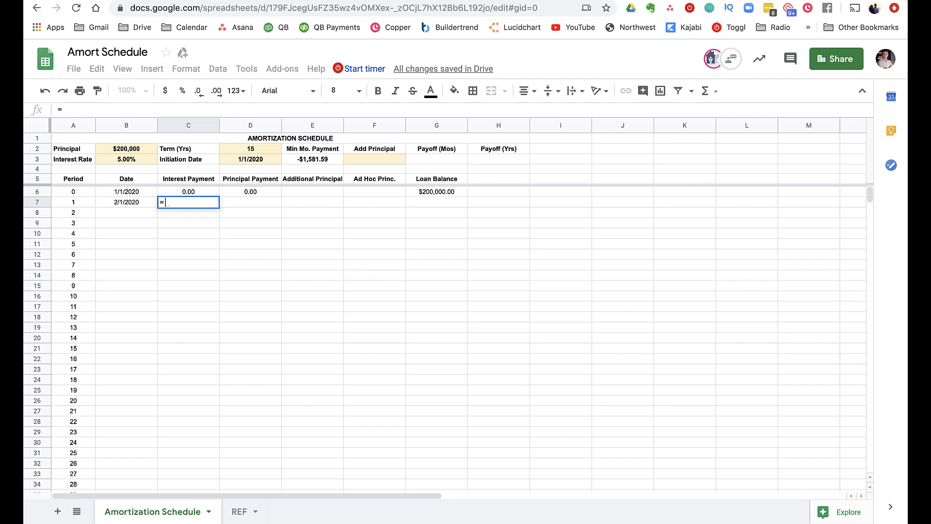
{"action": "left_click", "coordinate": [439, 196]}
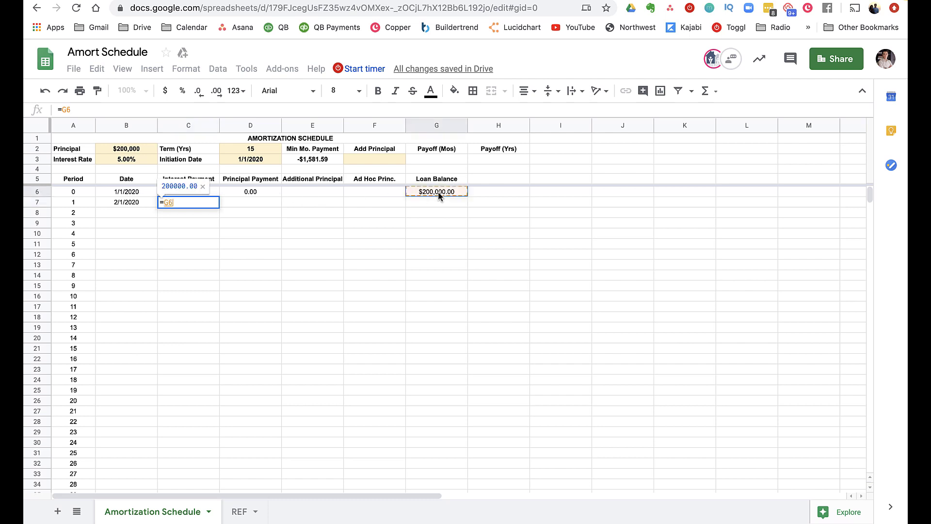
{"action": "type", "text": "*"}
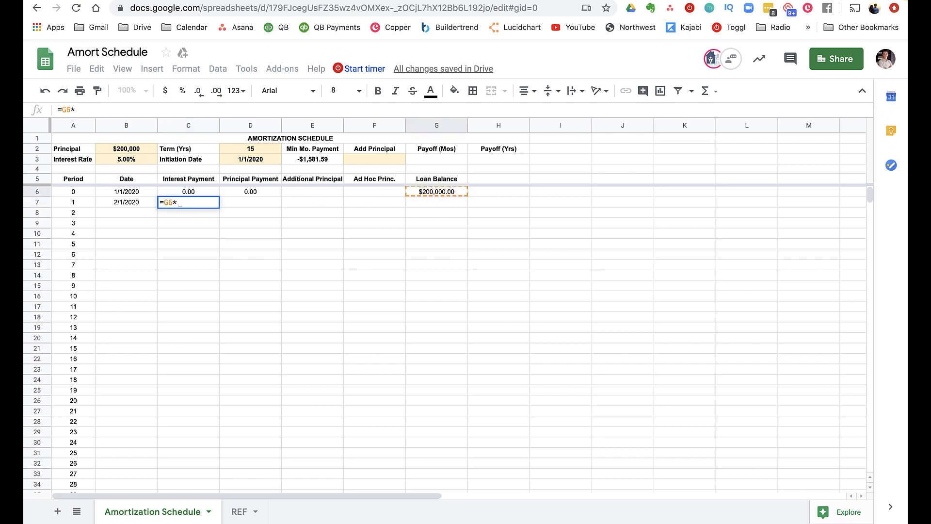
{"action": "left_click", "coordinate": [130, 162]}
{"action": "type", "text": "/12"}
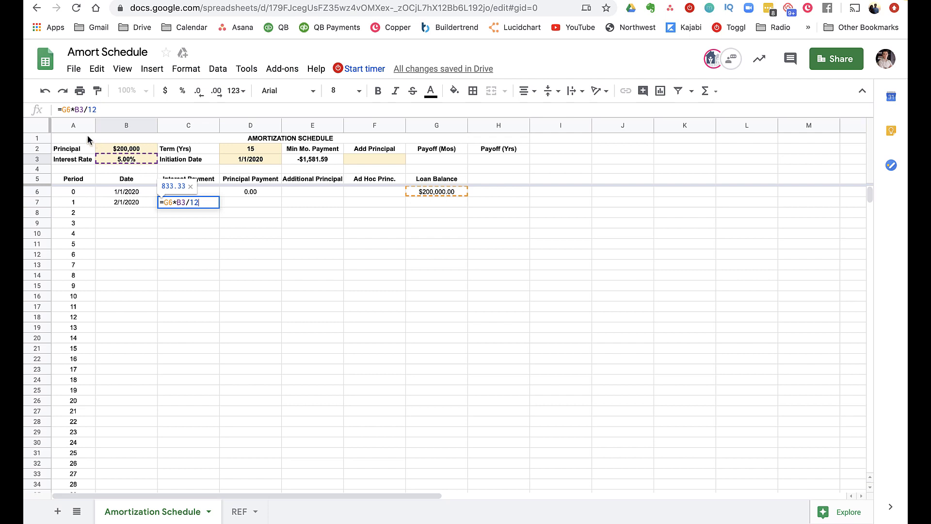
{"action": "left_click", "coordinate": [61, 110]}
{"action": "type", "text": "-"}
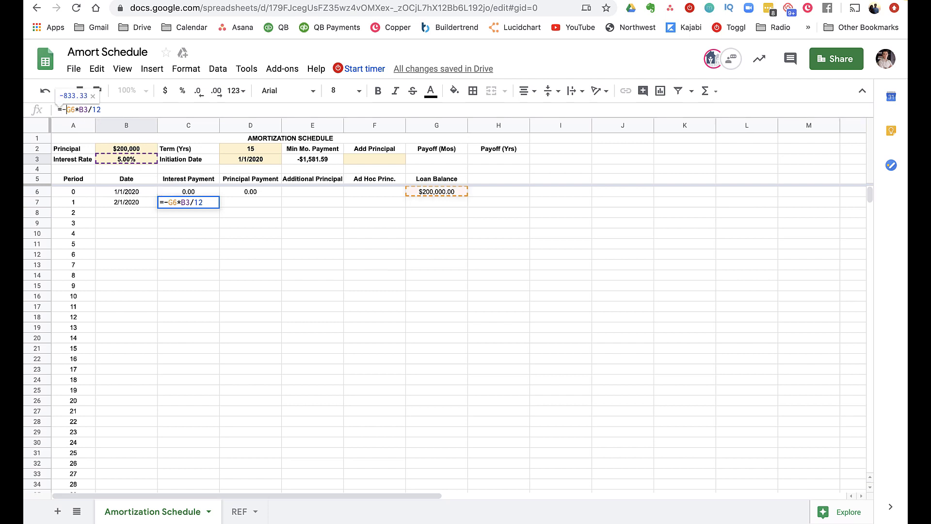
{"action": "key", "text": "Return"}
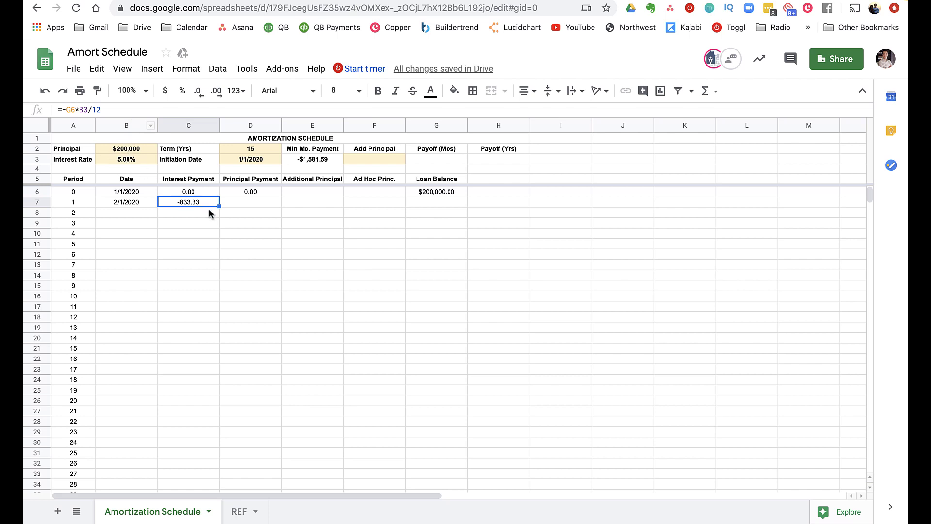
Step: Fill C7's interest formula down to C14 as a test and make C7's interest rate reference absolute, giving =-G6*$B$3/12
{"action": "left_click_drag", "start_coordinate": [219, 207], "coordinate": [213, 278]}
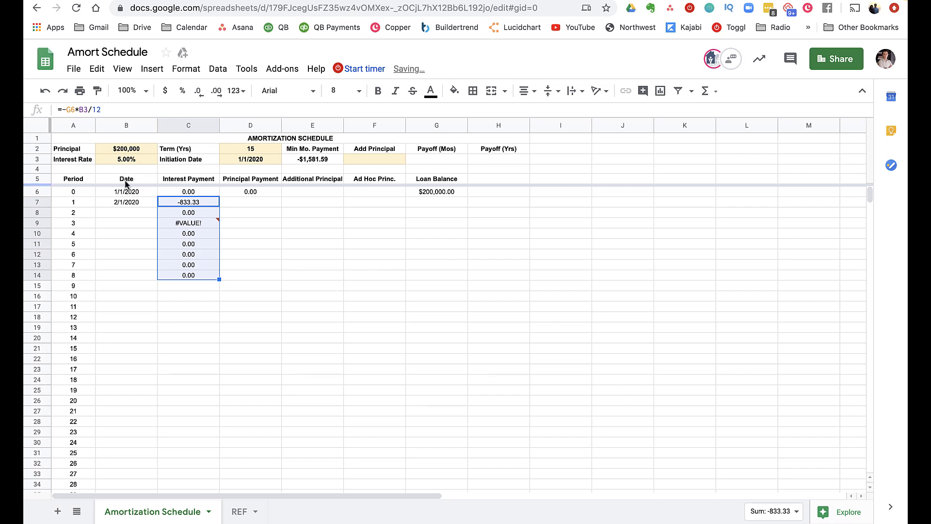
{"action": "left_click", "coordinate": [202, 205]}
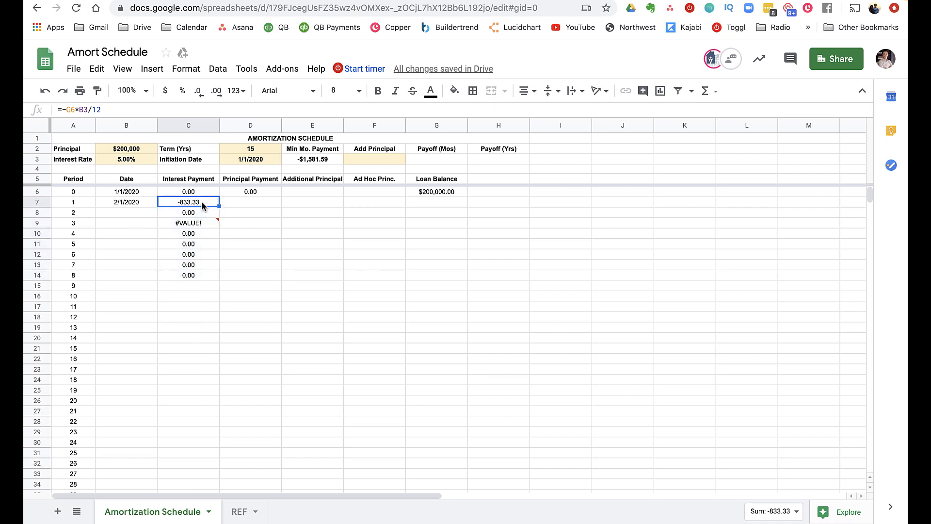
{"action": "left_click", "coordinate": [80, 110]}
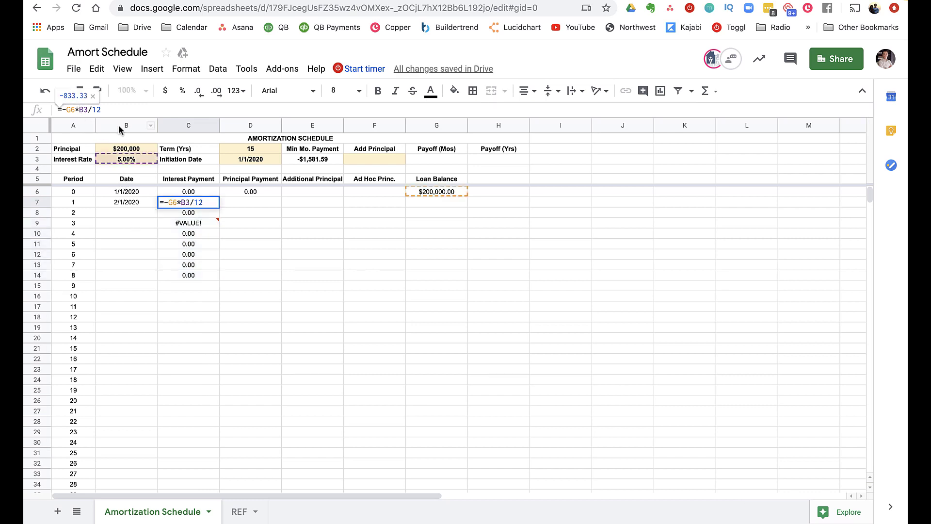
{"action": "type", "text": "$B$"}
{"action": "key", "text": "Return"}
Step: Test the corrected interest formula by filling it from C7 into C8, and clear all copied results below C7
{"action": "mouse_move", "coordinate": [206, 202]}
{"action": "left_mouse_down"}
{"action": "mouse_move", "coordinate": [218, 206]}
{"action": "mouse_move", "coordinate": [204, 214]}
{"action": "left_mouse_up"}
{"action": "left_click", "coordinate": [204, 213]}
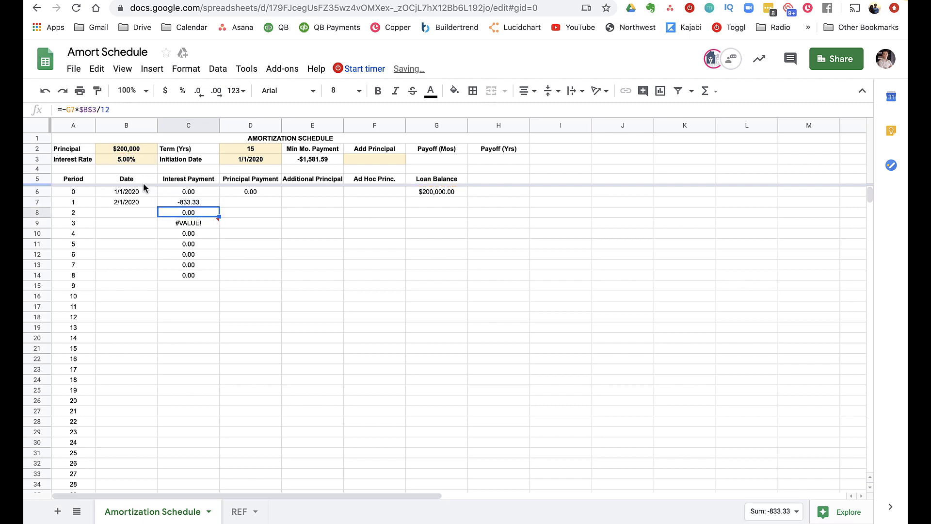
{"action": "left_click", "coordinate": [202, 208]}
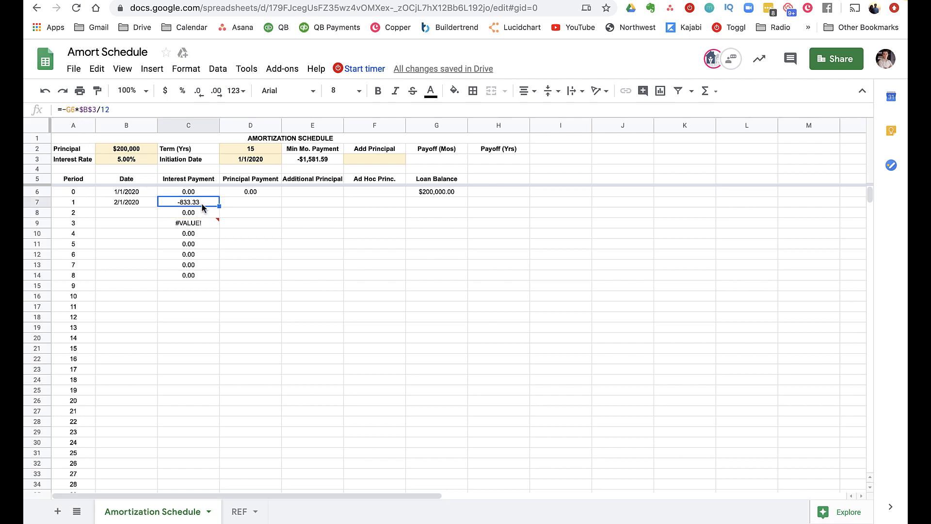
{"action": "left_click_drag", "start_coordinate": [204, 214], "coordinate": [205, 296]}
{"action": "key", "text": "Delete"}
{"action": "key", "text": "Up"}
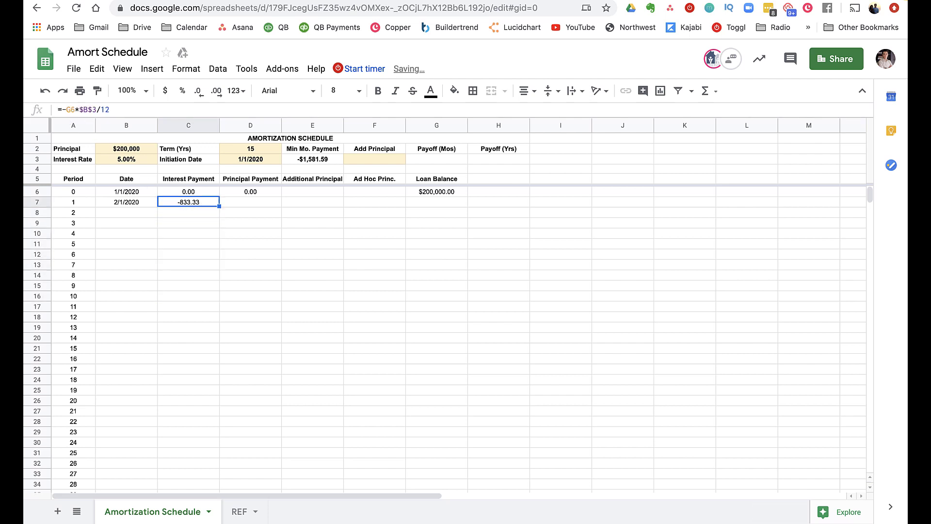
Step: Calculate period 1's principal payment in D7 as the minimum monthly payment minus the interest, with the formula =E3-C7
{"action": "key", "text": "Right"}
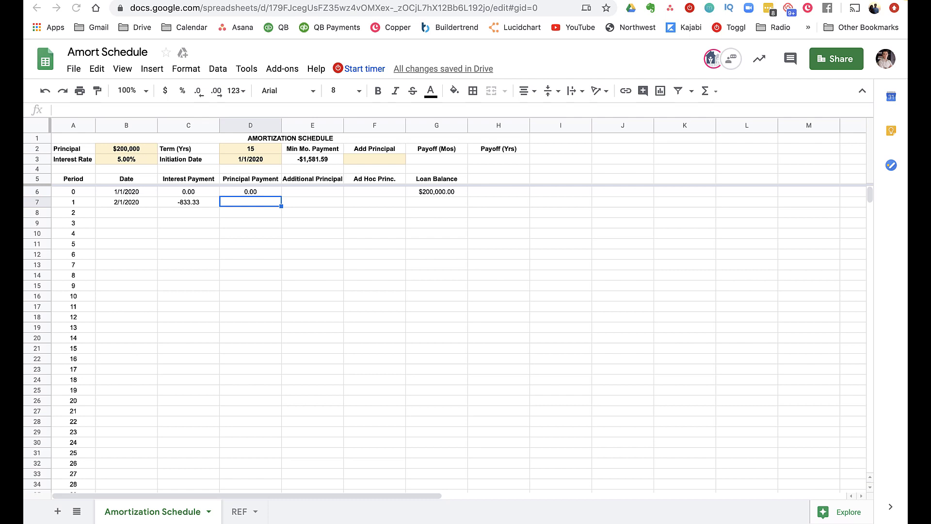
{"action": "left_click", "coordinate": [260, 206]}
{"action": "type", "text": "="}
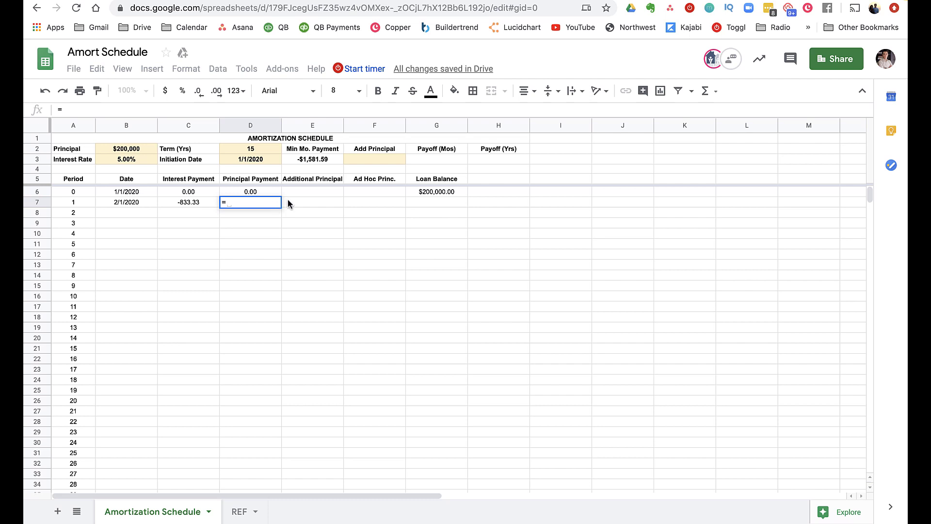
{"action": "left_click", "coordinate": [315, 163]}
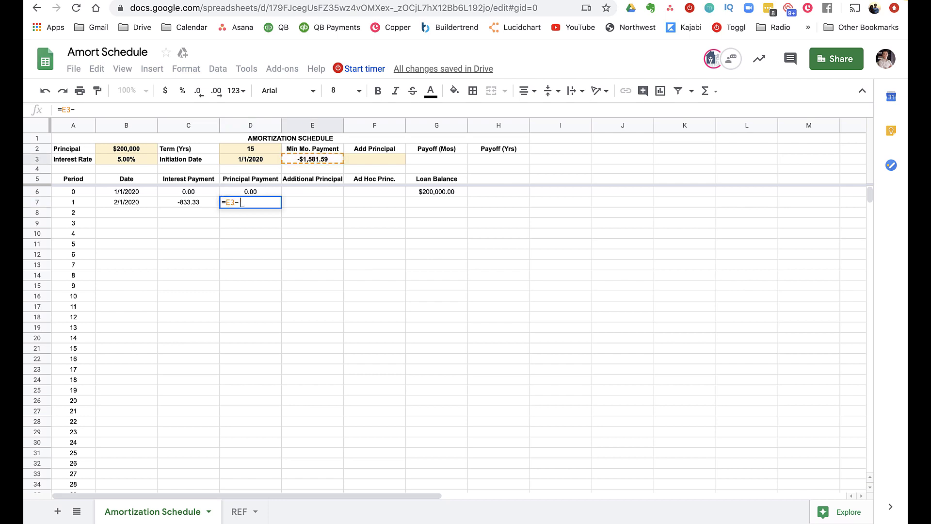
{"action": "type", "text": "-"}
{"action": "left_click", "coordinate": [194, 202]}
{"action": "key", "text": "Return"}
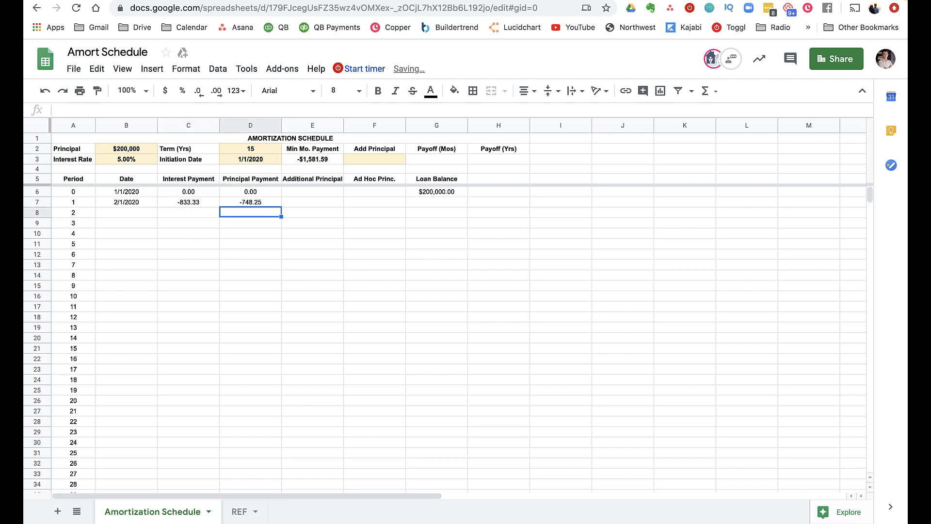
Step: Make the monthly payment reference in D7's formula absolute, giving =$E$3-C7
{"action": "key", "text": "Up"}
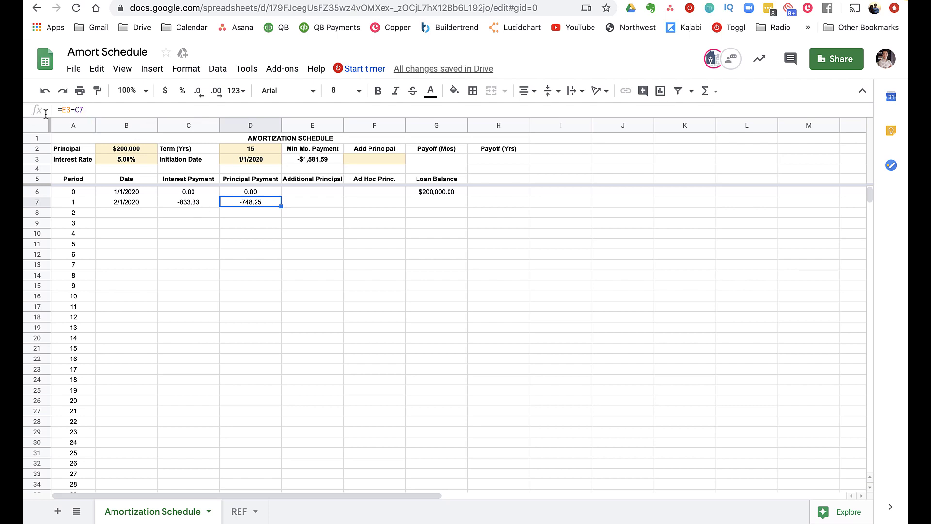
{"action": "left_click", "coordinate": [61, 110]}
{"action": "type", "text": "$E"}
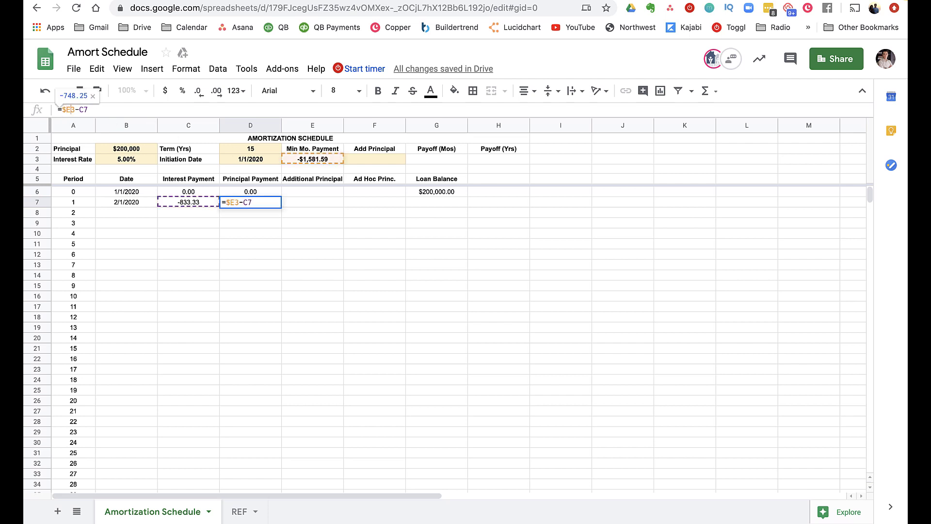
{"action": "type", "text": "$"}
{"action": "key", "text": "Return"}
{"action": "key", "text": "Up"}
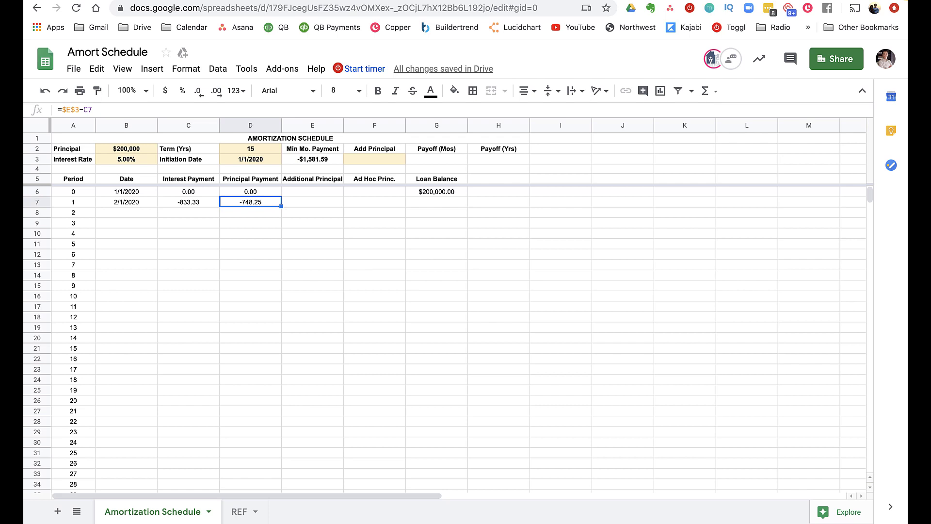
Step: Link period 1's additional principal in E7 to the negated Add Principal input with the absolute formula =-$F$3
{"action": "key", "text": "Left"}
{"action": "key", "text": "Right"}
{"action": "key", "text": "Right"}
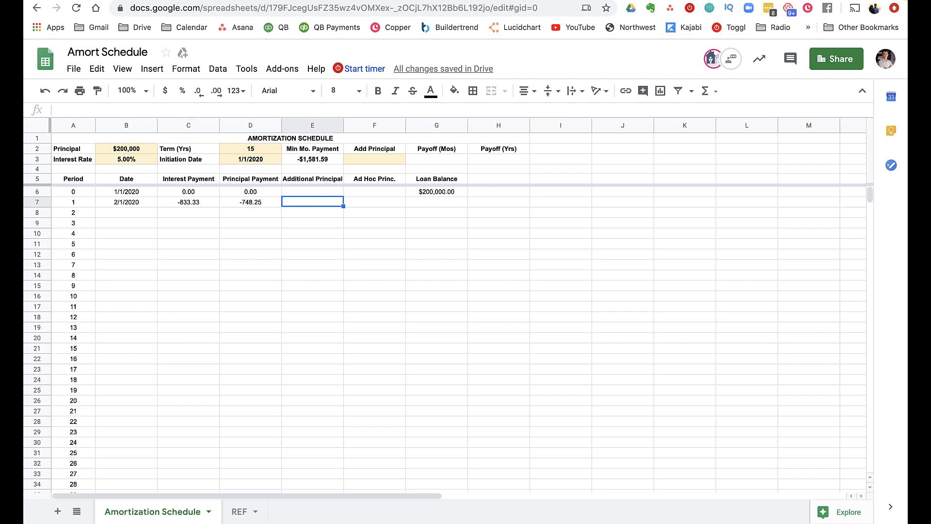
{"action": "type", "text": "="}
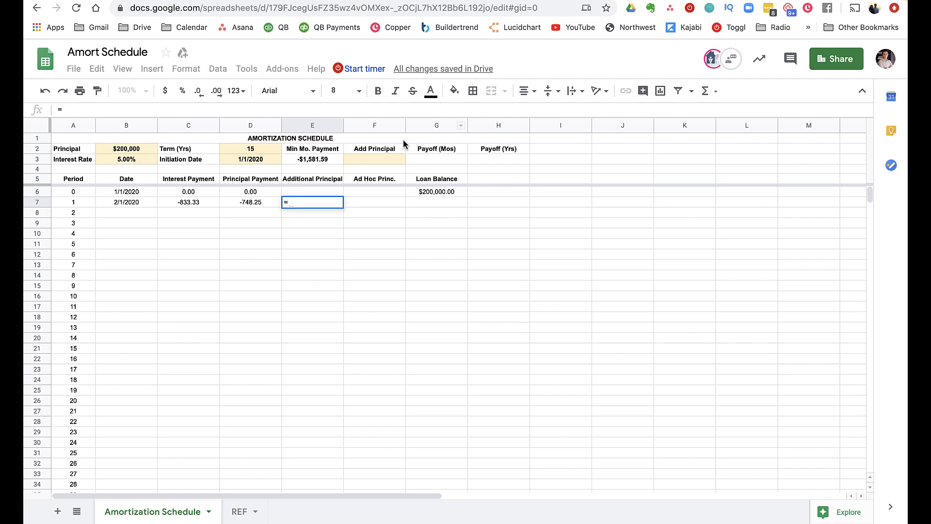
{"action": "left_click", "coordinate": [379, 159]}
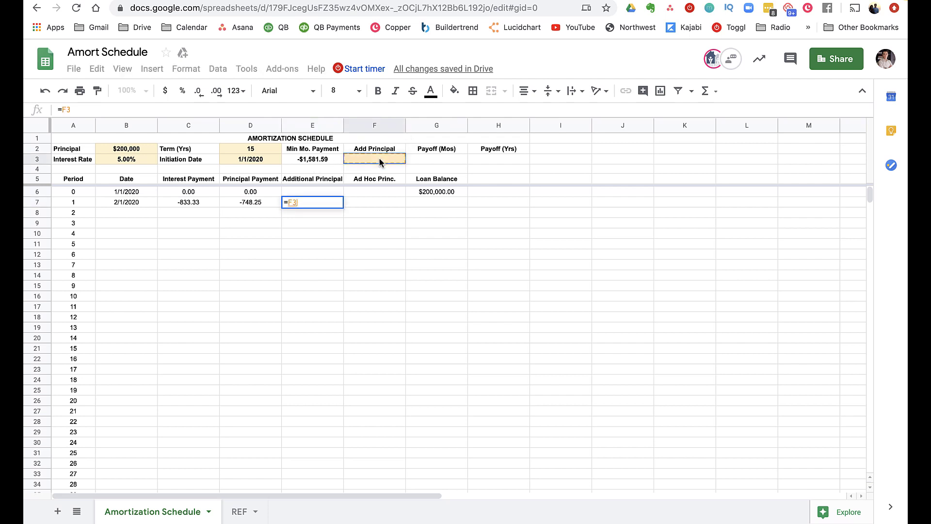
{"action": "left_click", "coordinate": [59, 110]}
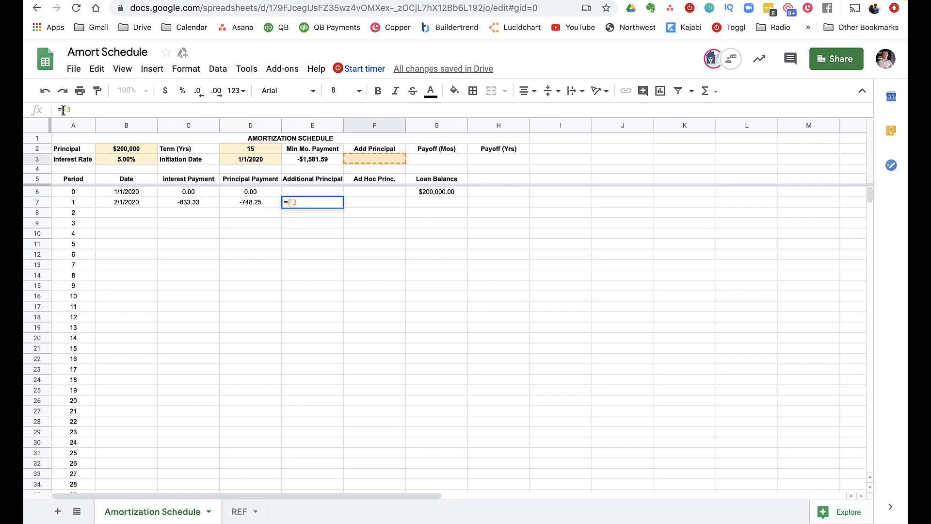
{"action": "type", "text": "$"}
{"action": "key", "text": "Right"}
{"action": "type", "text": "$"}
{"action": "key", "text": "Return"}
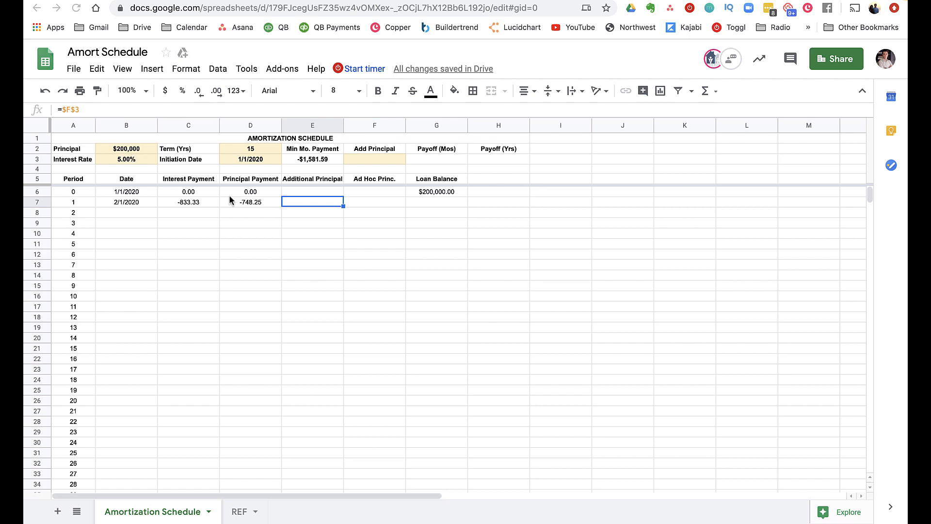
{"action": "left_click", "coordinate": [65, 110]}
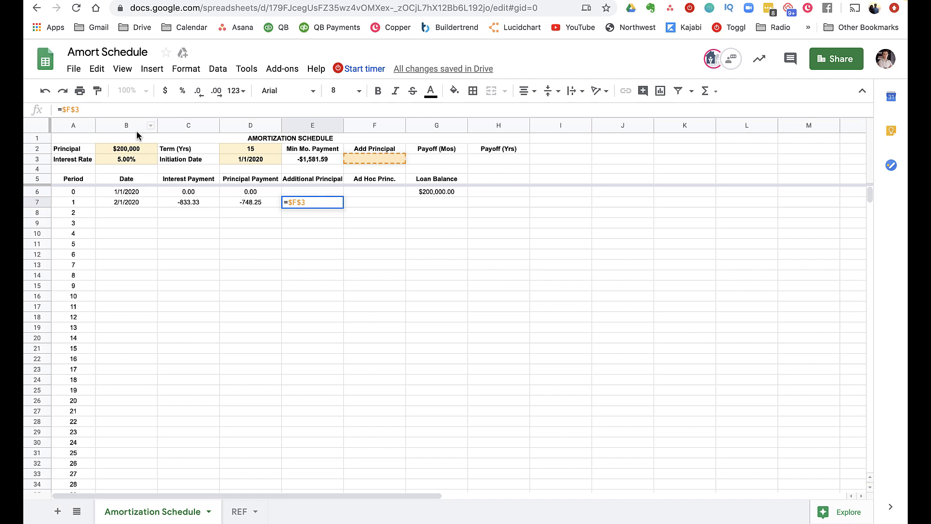
{"action": "key", "text": "Return"}
Step: Test the additional principal formula by entering 20 in the Add Principal cell F3, and clear that value
{"action": "key", "text": "Up"}
{"action": "key", "text": "Right"}
{"action": "key", "text": "Up"}
{"action": "key", "text": "Up"}
{"action": "key", "text": "Up"}
{"action": "key", "text": "Up"}
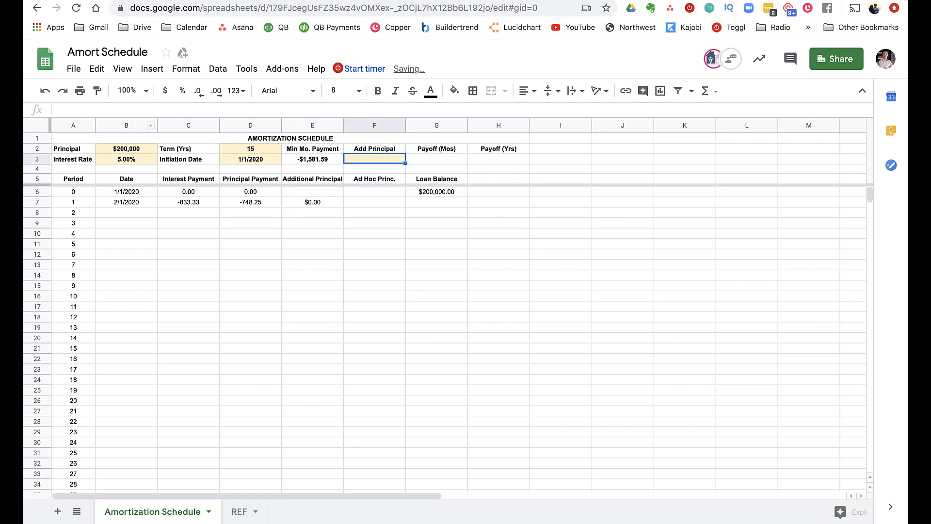
{"action": "type", "text": "20"}
{"action": "key", "text": "Return"}
{"action": "key", "text": "Up"}
{"action": "key", "text": "Delete"}
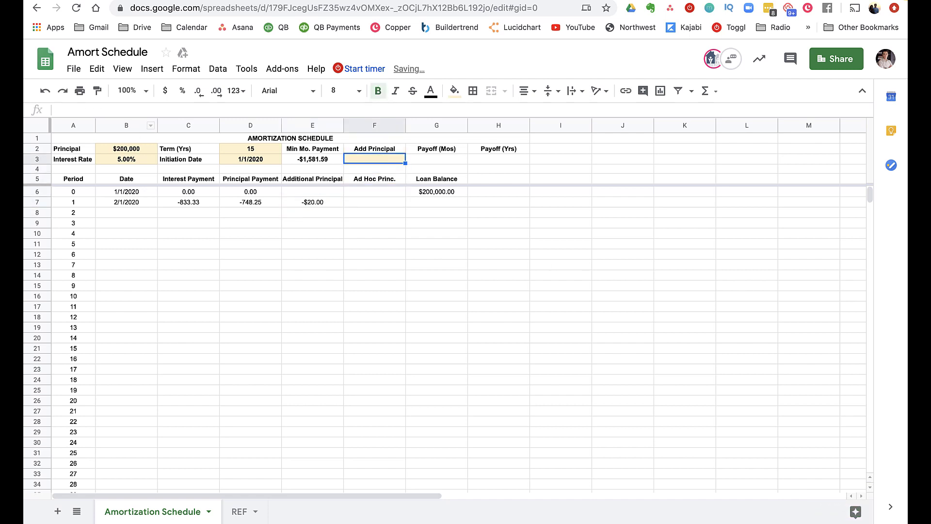
Step: Try an ad hoc principal payment of -400 for period 1 in F7 and clear it
{"action": "key", "text": "Down"}
{"action": "key", "text": "Down"}
{"action": "key", "text": "Down"}
{"action": "key", "text": "Down"}
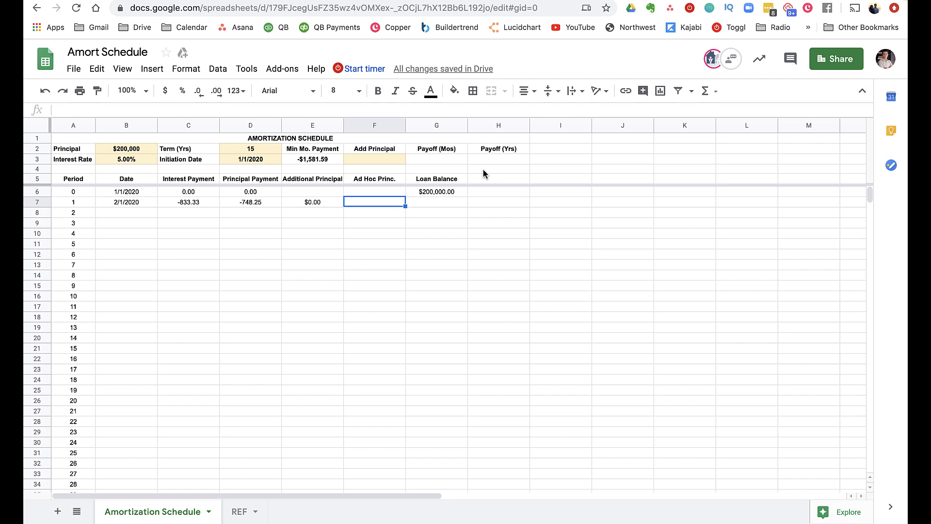
{"action": "type", "text": "-400"}
{"action": "key", "text": "Return"}
{"action": "key", "text": "Up"}
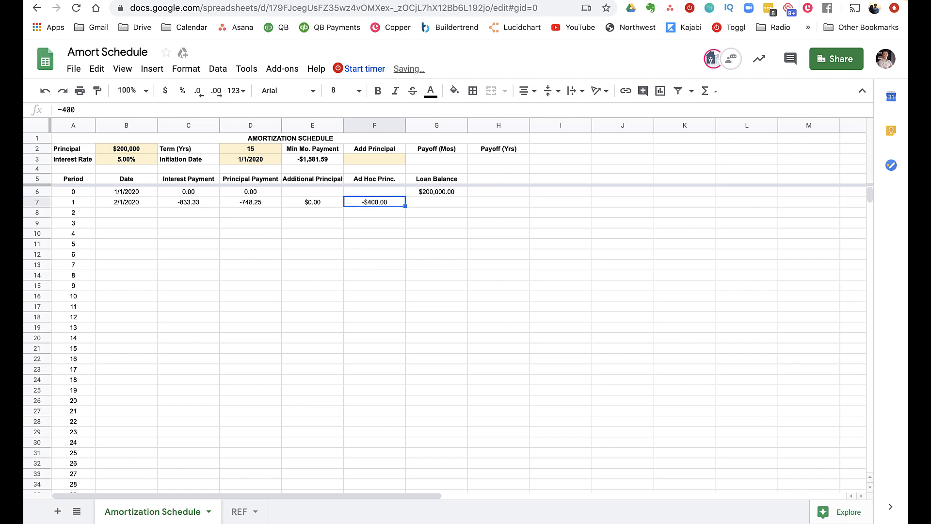
{"action": "key", "text": "Delete"}
Step: Shade period 1's ad hoc principal cell F7 light yellow to mark it as an input cell
{"action": "left_click", "coordinate": [454, 91]}
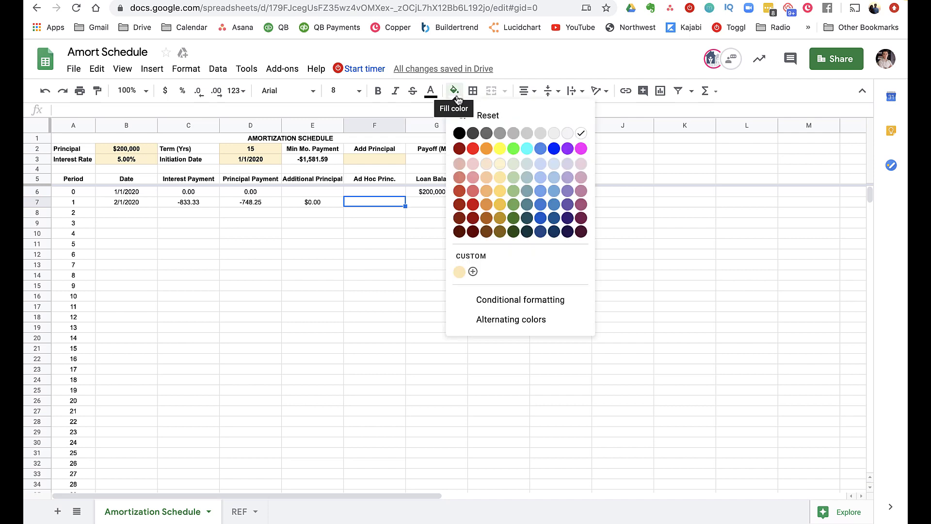
{"action": "left_click", "coordinate": [499, 179]}
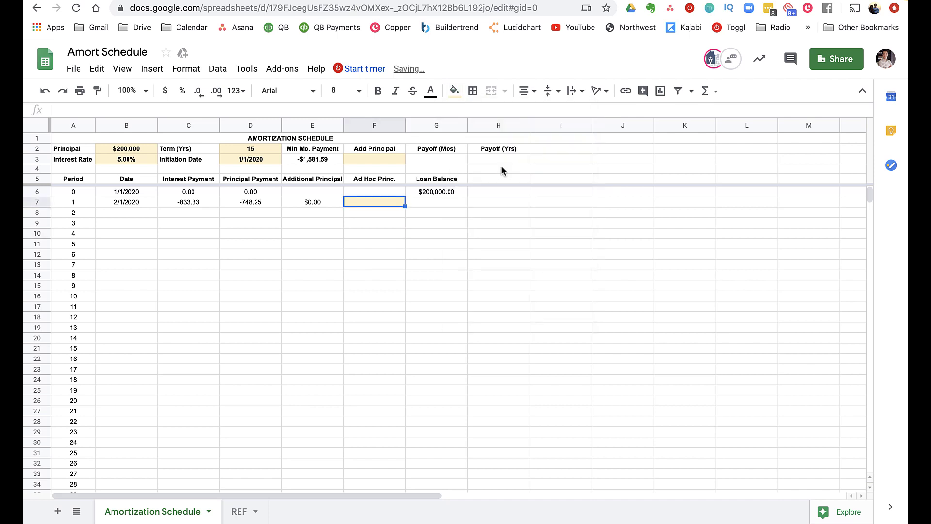
Step: Calculate period 1's loan balance in G7 from the previous balance and the payment columns with =G6+SUM(C7:F7)
{"action": "key", "text": "Right"}
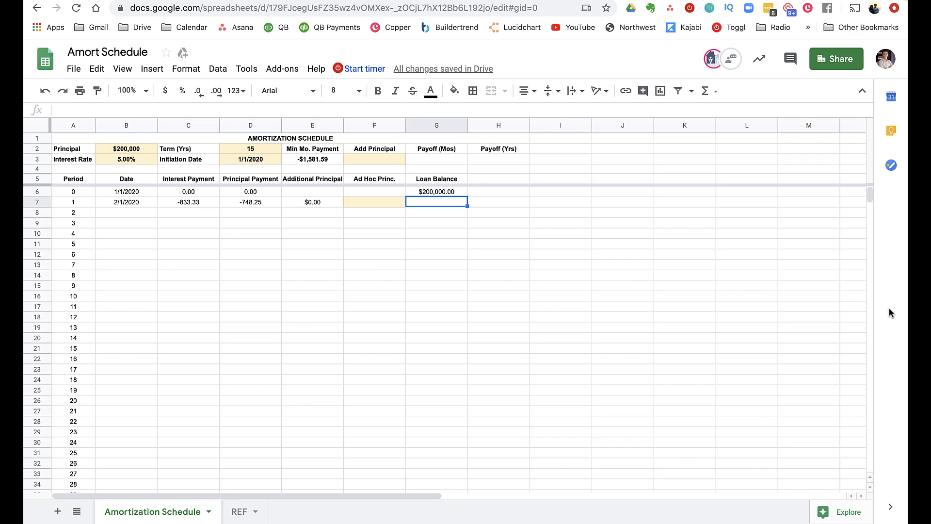
{"action": "type", "text": "=G6"}
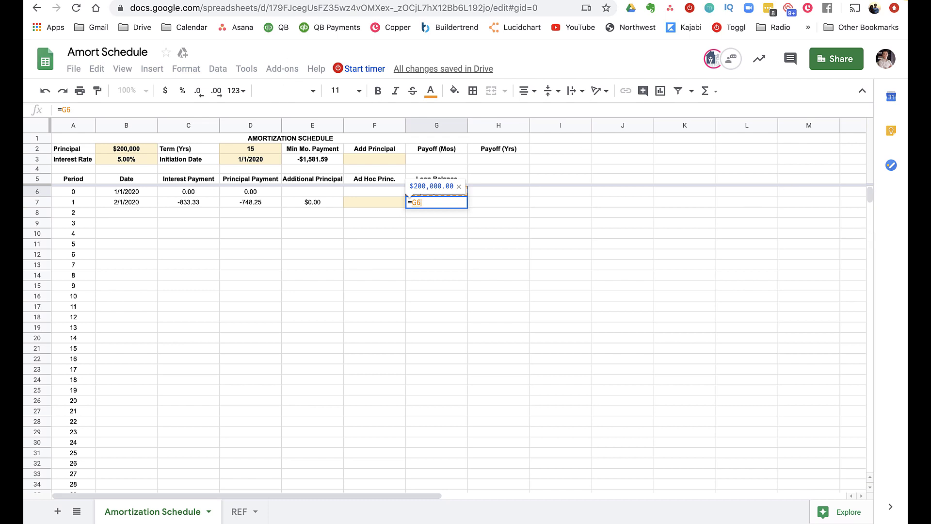
{"action": "type", "text": "+s"}
{"action": "key", "text": "BackSpace"}
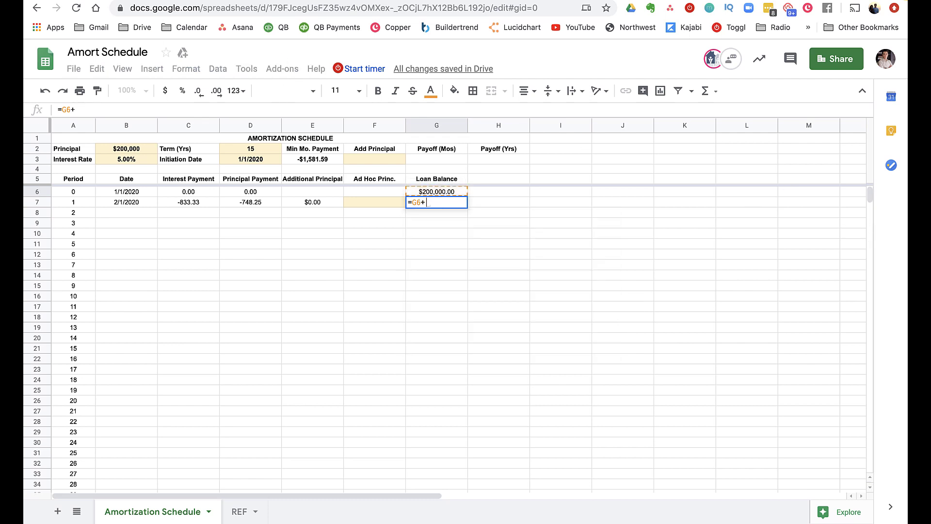
{"action": "type", "text": "SUM("}
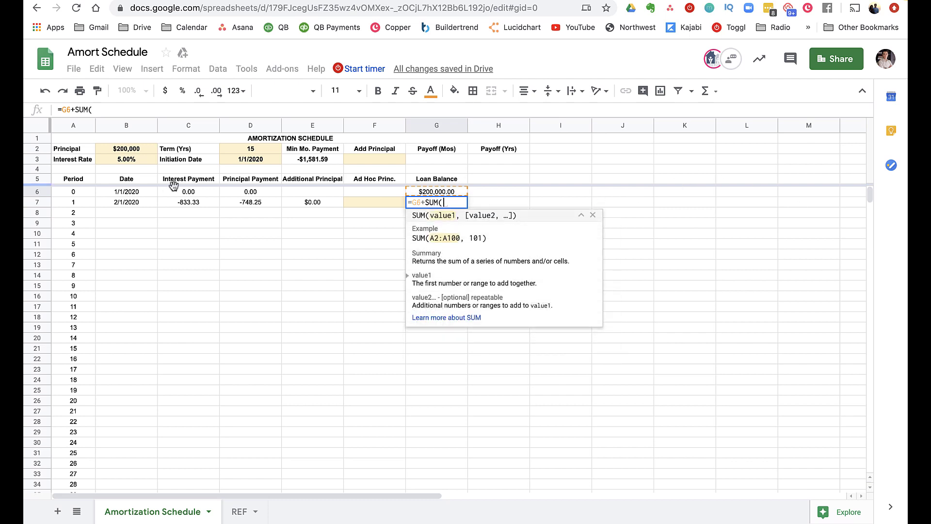
{"action": "left_click_drag", "start_coordinate": [192, 202], "coordinate": [324, 204]}
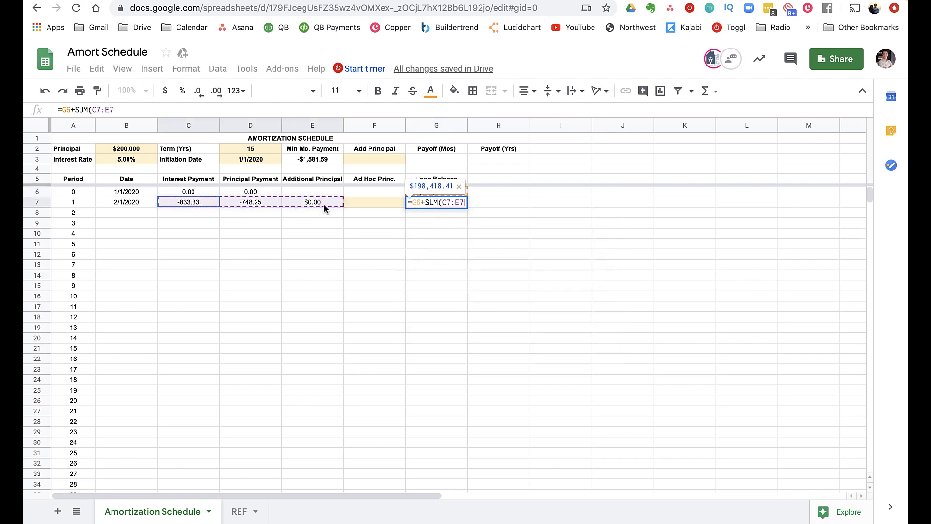
{"action": "key", "text": "Return"}
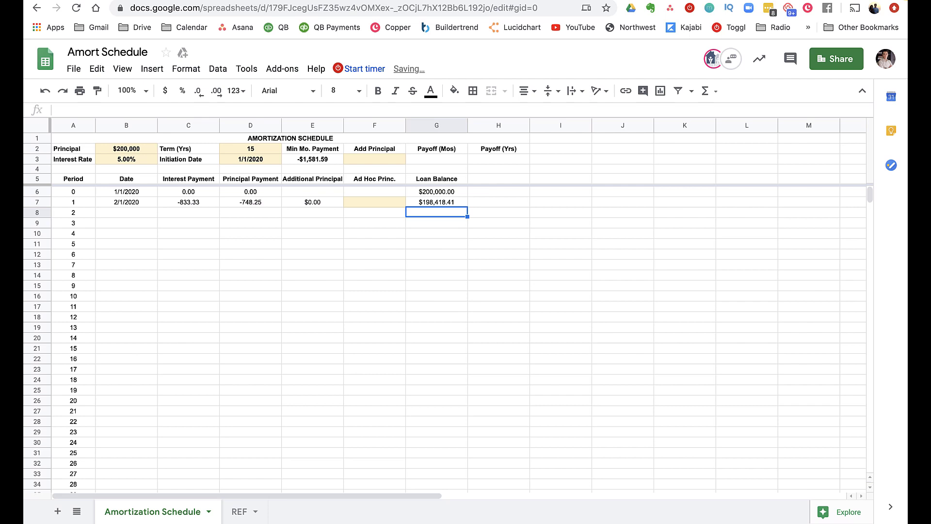
Step: Exclude the interest payment from G7's loan balance by starting the sum at D7, giving =G6+SUM(D7:F7)
{"action": "key", "text": "Up"}
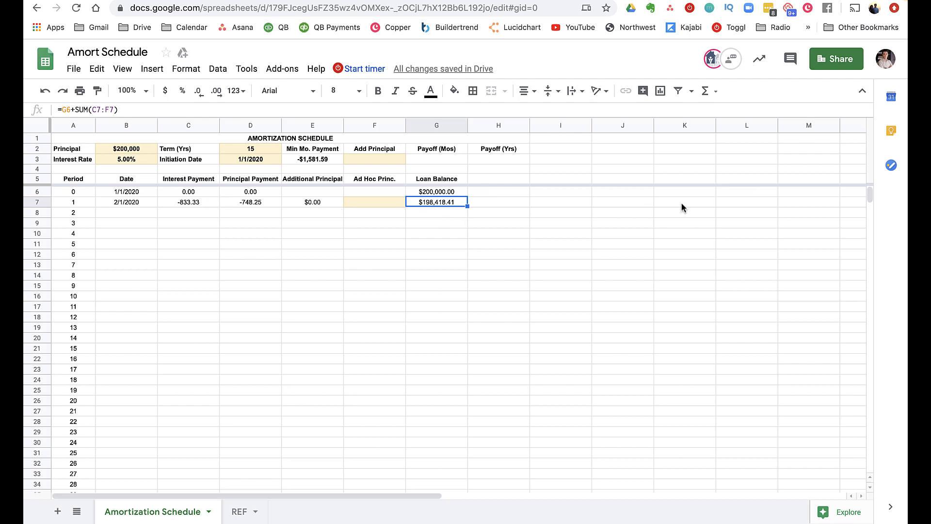
{"action": "left_click", "coordinate": [250, 202]}
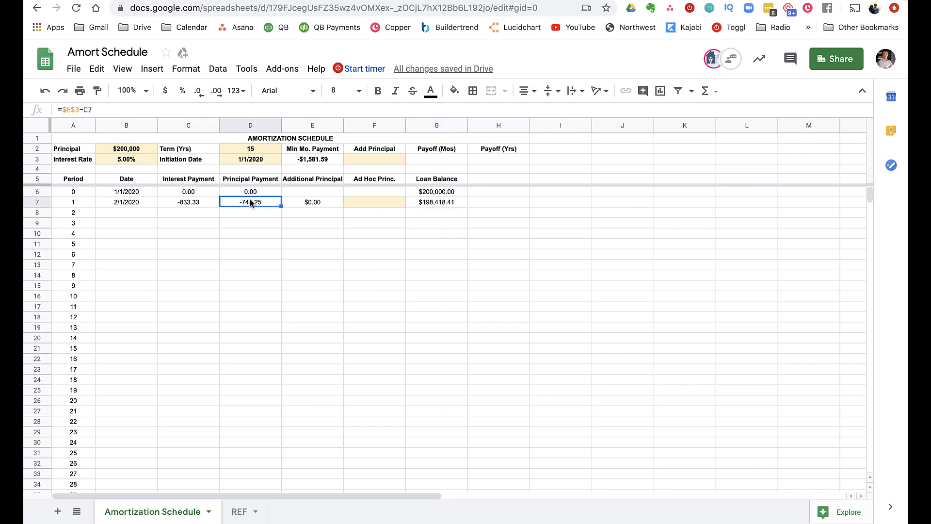
{"action": "left_click", "coordinate": [187, 204]}
{"action": "left_click", "coordinate": [447, 203]}
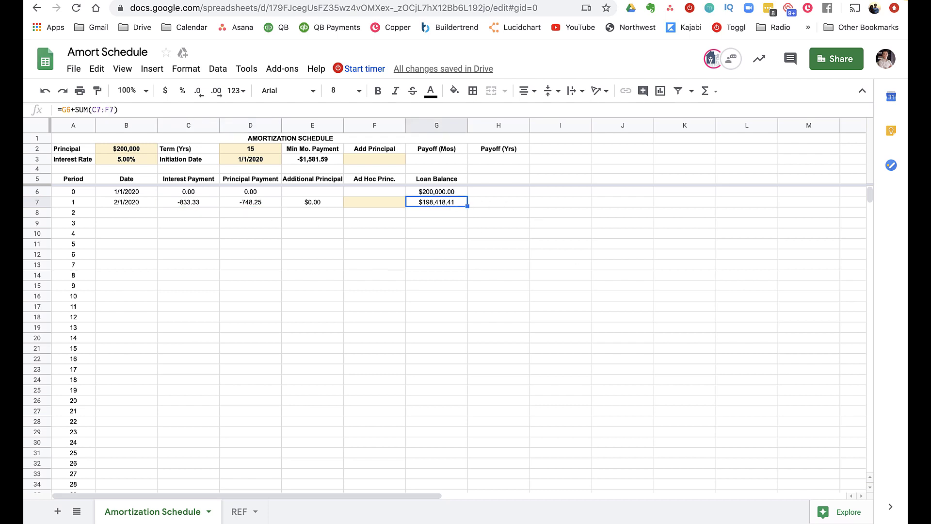
{"action": "left_click", "coordinate": [97, 111]}
{"action": "key", "text": "BackSpace"}
{"action": "type", "text": "D"}
{"action": "key", "text": "Return"}
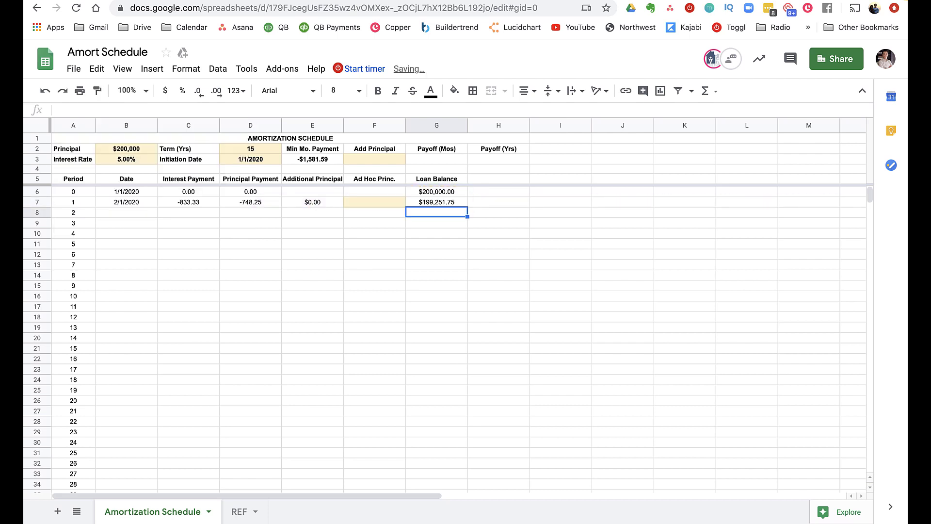
Step: Check the inputs of period 1's loan balance formula, and fill period 1's formulas in B7:G7 down to period 22 in row 28
{"action": "key", "text": "Up"}
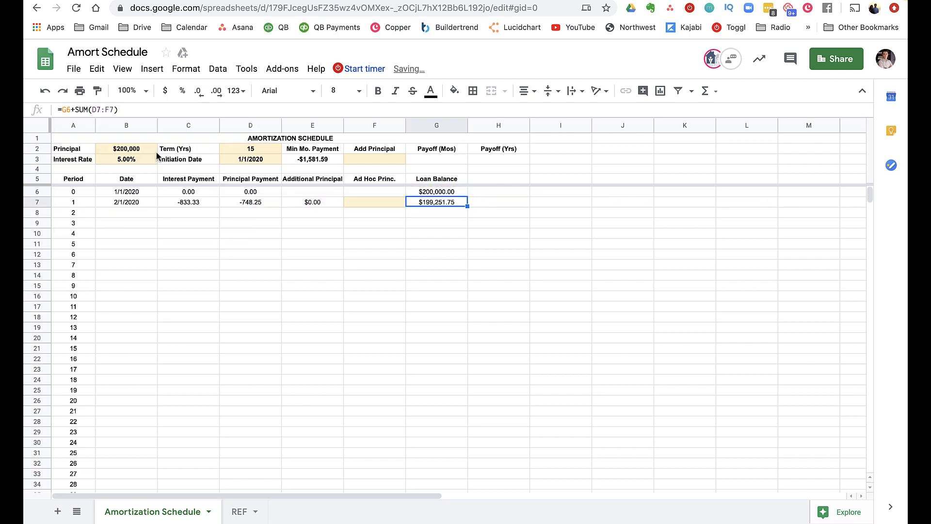
{"action": "left_click", "coordinate": [449, 194]}
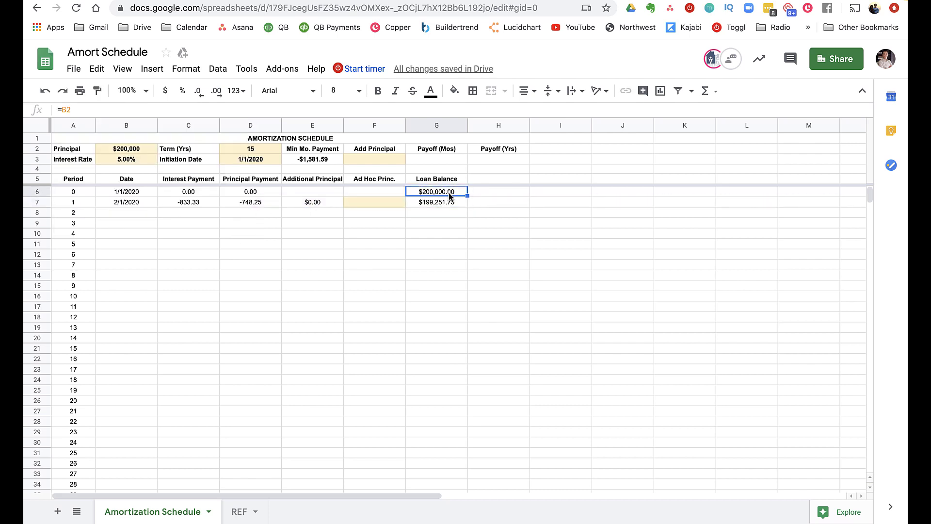
{"action": "left_click", "coordinate": [246, 201]}
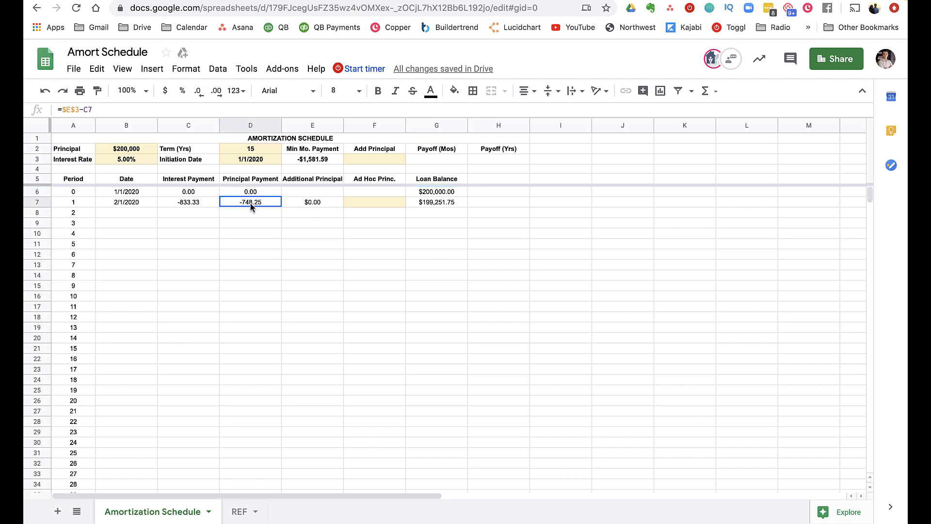
{"action": "left_click_drag", "start_coordinate": [251, 207], "coordinate": [364, 206]}
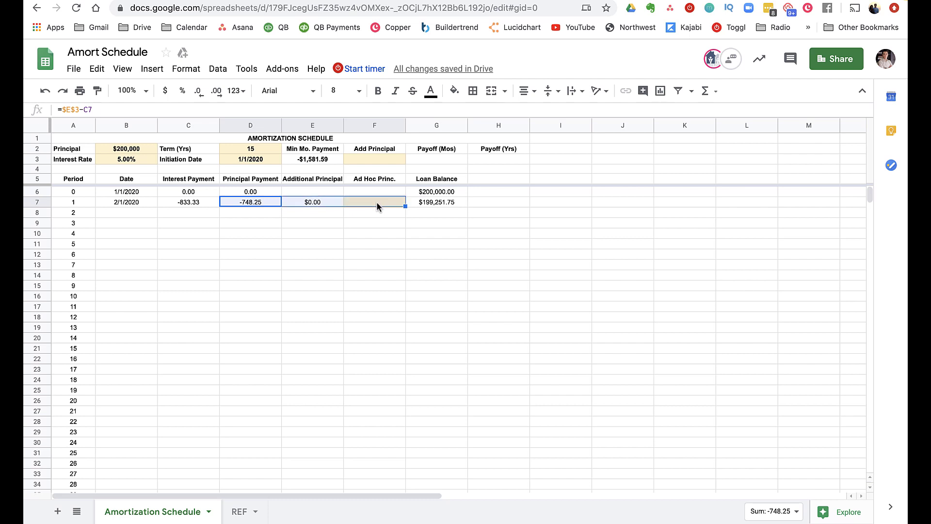
{"action": "left_click", "coordinate": [433, 204]}
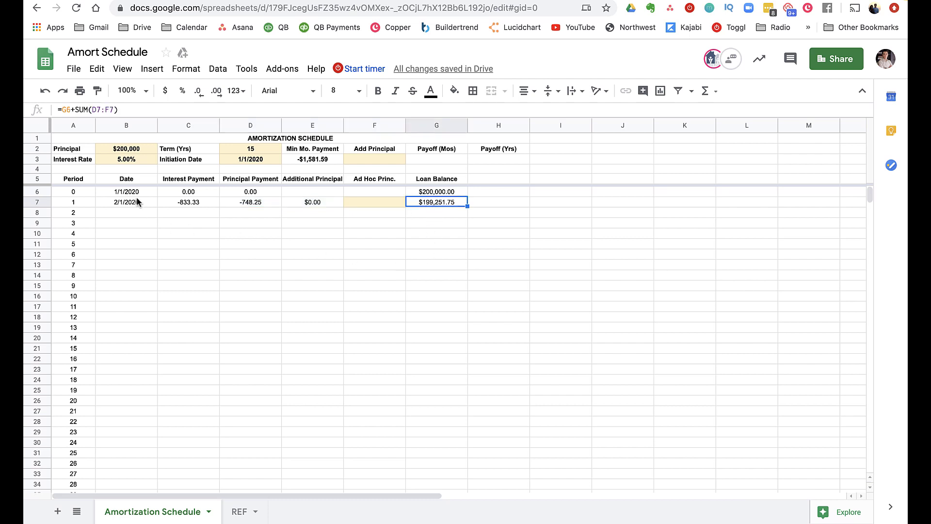
{"action": "left_click_drag", "start_coordinate": [137, 201], "coordinate": [466, 423]}
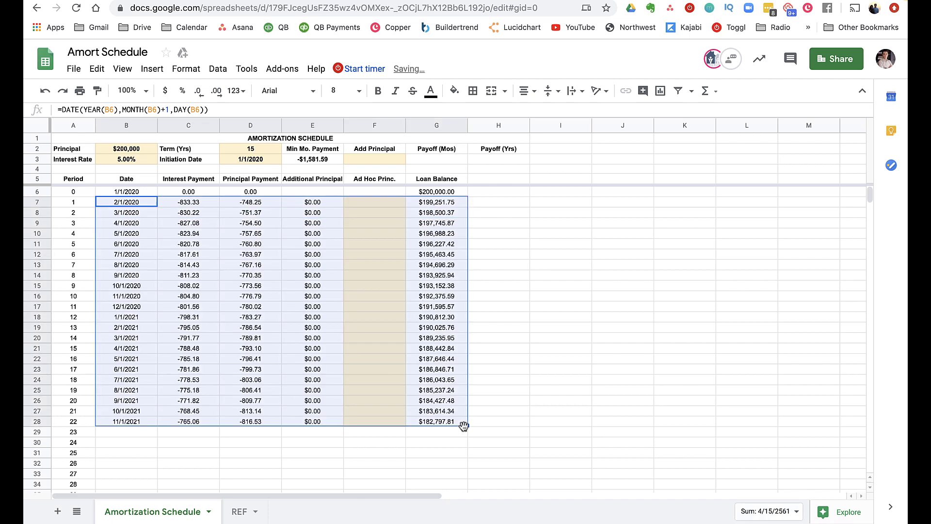
Step: Set the Add Principal amount in F3 to $20
{"action": "left_click", "coordinate": [385, 158]}
{"action": "type", "text": "20"}
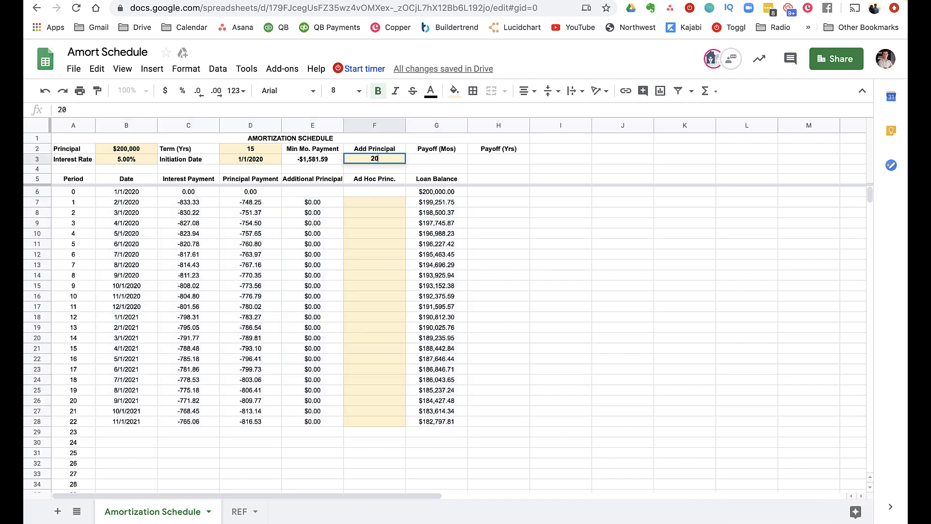
{"action": "key", "text": "Return"}
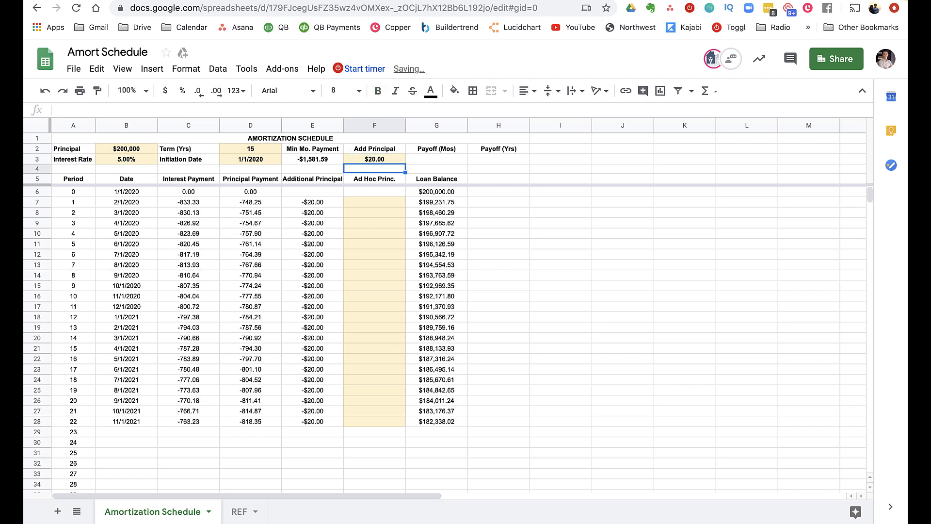
Step: Try an ad hoc principal payment of -420 for period 8 in F14 and undo it
{"action": "left_click", "coordinate": [362, 277]}
{"action": "type", "text": "-$4"}
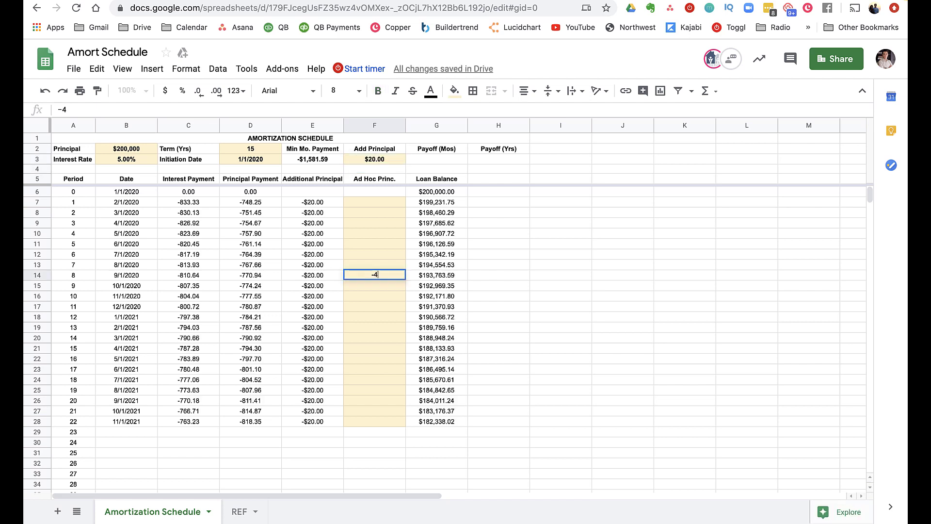
{"action": "type", "text": "20"}
{"action": "key", "text": "Tab"}
{"action": "key", "text": "super+z"}
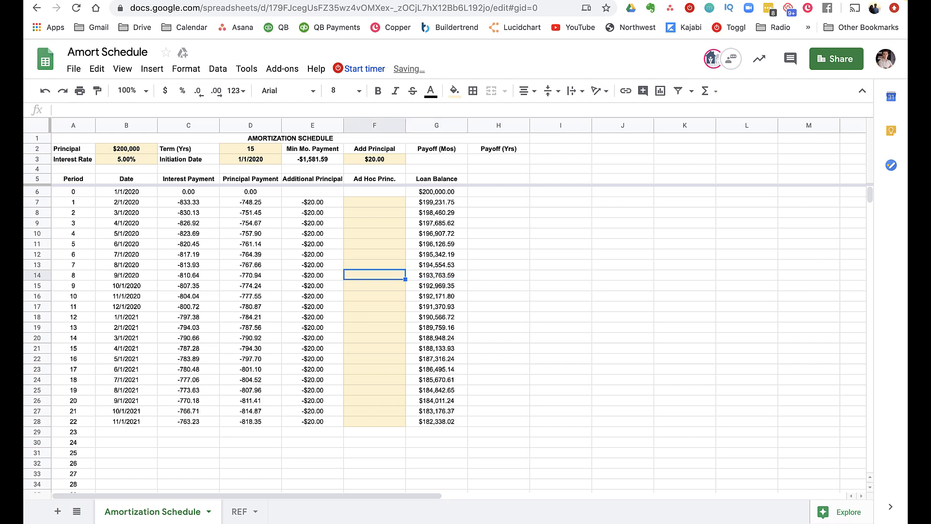
Step: Set the Add Principal amount in F3 to $300
{"action": "left_click", "coordinate": [376, 160]}
{"action": "type", "text": "300"}
{"action": "key", "text": "Return"}
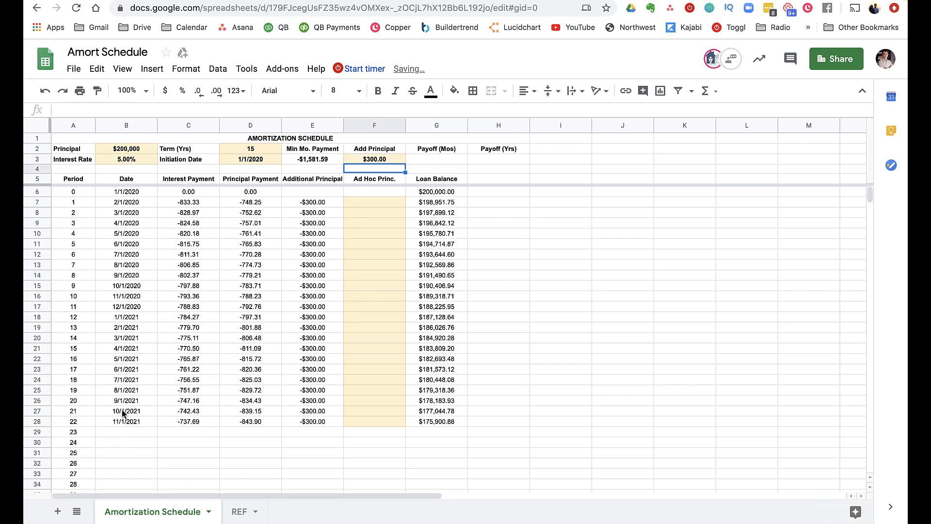
Step: Fill period 22's formulas in B28:G28 down to period 360 in row 366
{"action": "left_click", "coordinate": [125, 420]}
{"action": "left_click_drag", "start_coordinate": [159, 421], "coordinate": [439, 420]}
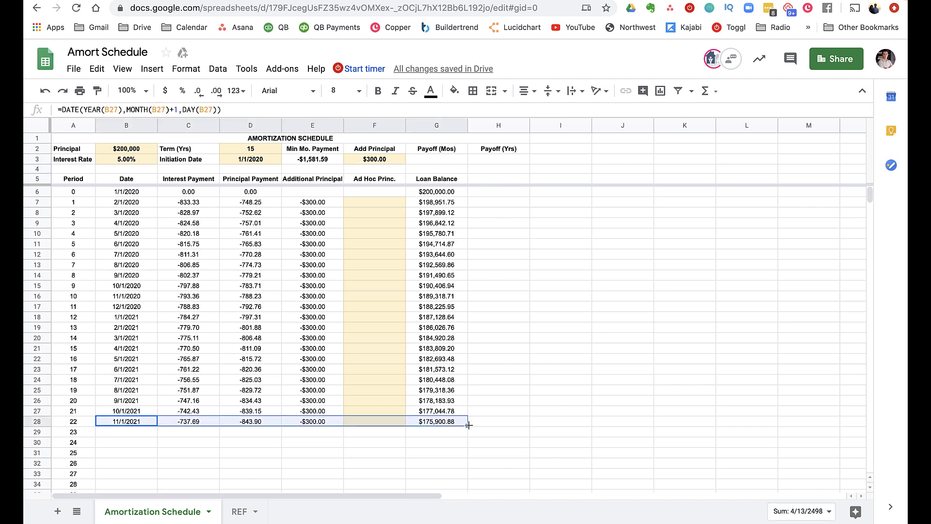
{"action": "left_click_drag", "start_coordinate": [468, 425], "coordinate": [435, 347]}
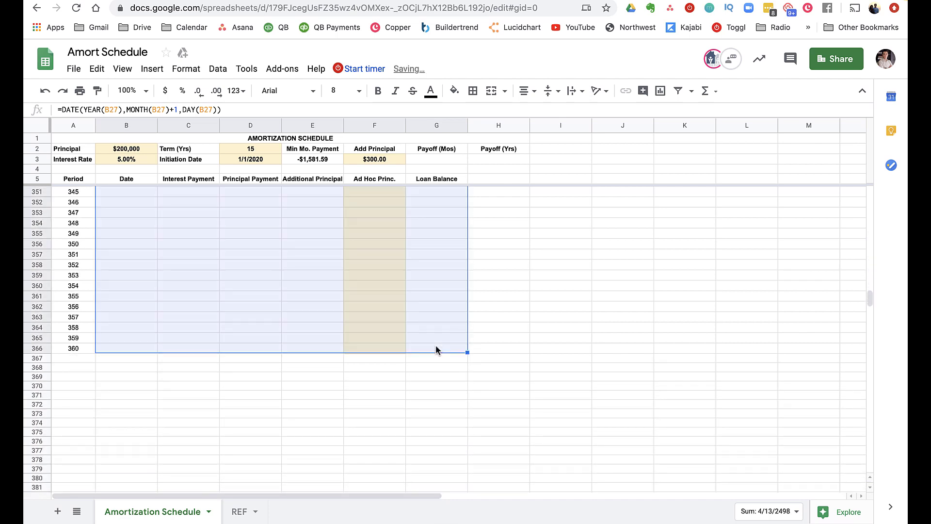
Step: Examine the interest, principal and loan balance columns around the period where the loan is paid off
{"action": "scroll", "coordinate": [289, 252], "scroll_direction": "up", "scroll_amount": 20}
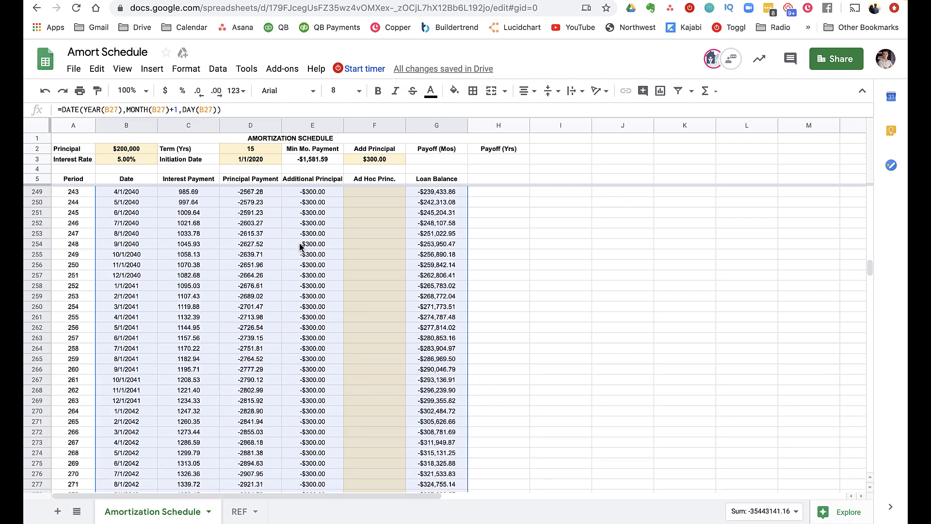
{"action": "scroll", "coordinate": [300, 246], "scroll_direction": "up", "scroll_amount": 20}
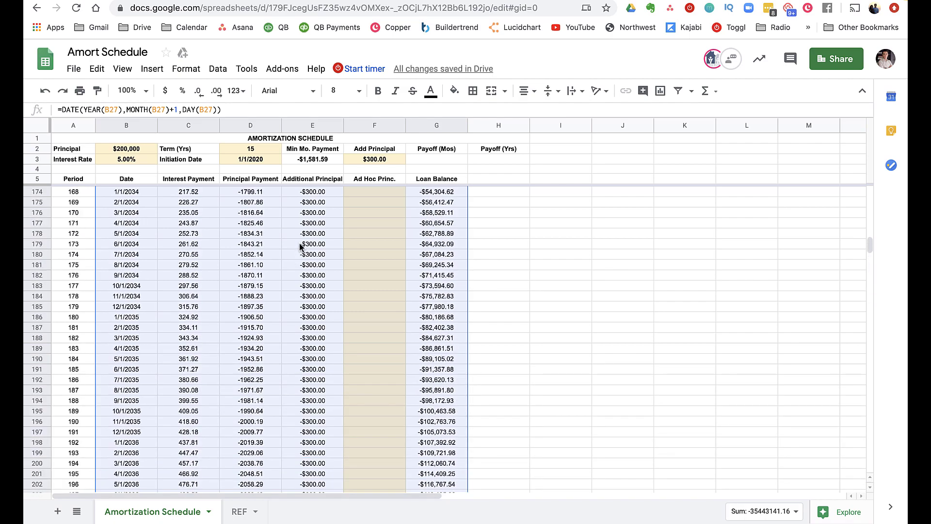
{"action": "scroll", "coordinate": [299, 246], "scroll_direction": "up", "scroll_amount": 12}
{"action": "scroll", "coordinate": [300, 246], "scroll_direction": "right", "scroll_amount": 1}
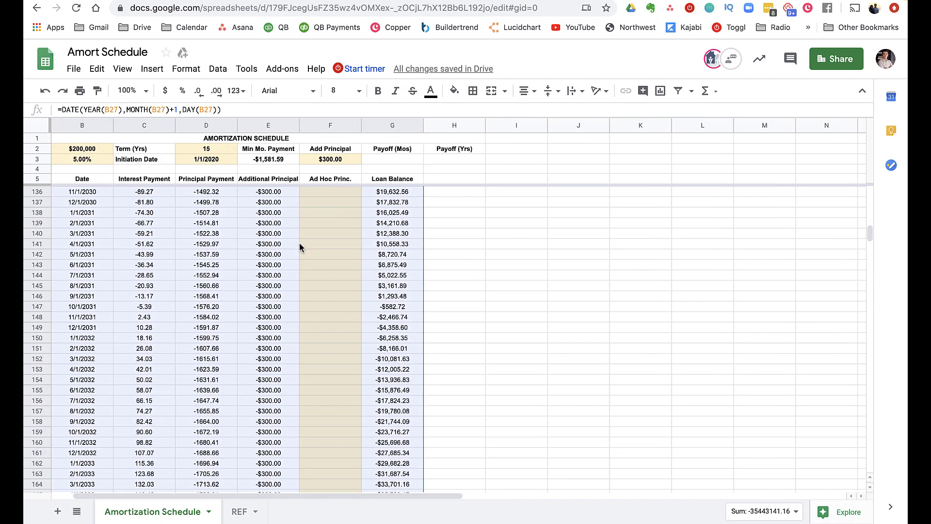
{"action": "scroll", "coordinate": [300, 246], "scroll_direction": "up", "scroll_amount": 8}
{"action": "scroll", "coordinate": [300, 246], "scroll_direction": "down", "scroll_amount": 9}
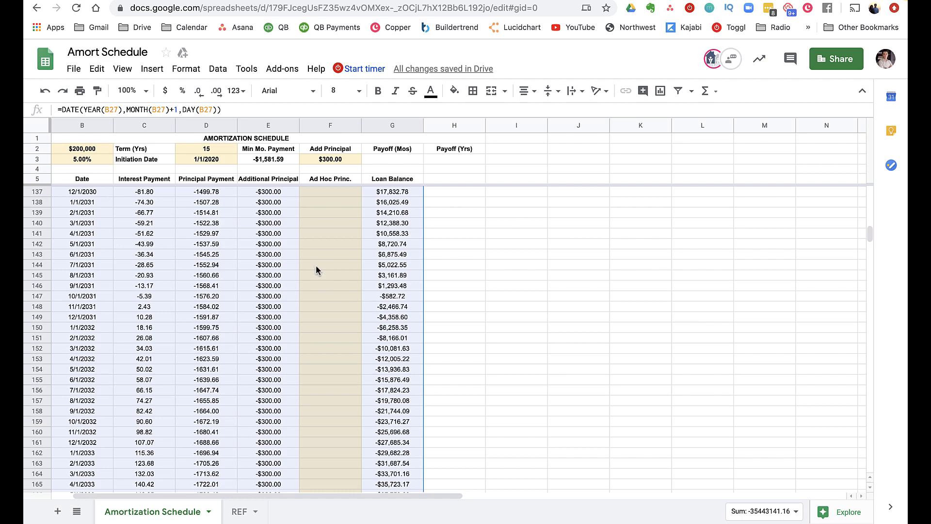
{"action": "scroll", "coordinate": [279, 214], "scroll_direction": "up", "scroll_amount": 10}
{"action": "scroll", "coordinate": [279, 214], "scroll_direction": "up", "scroll_amount": 15}
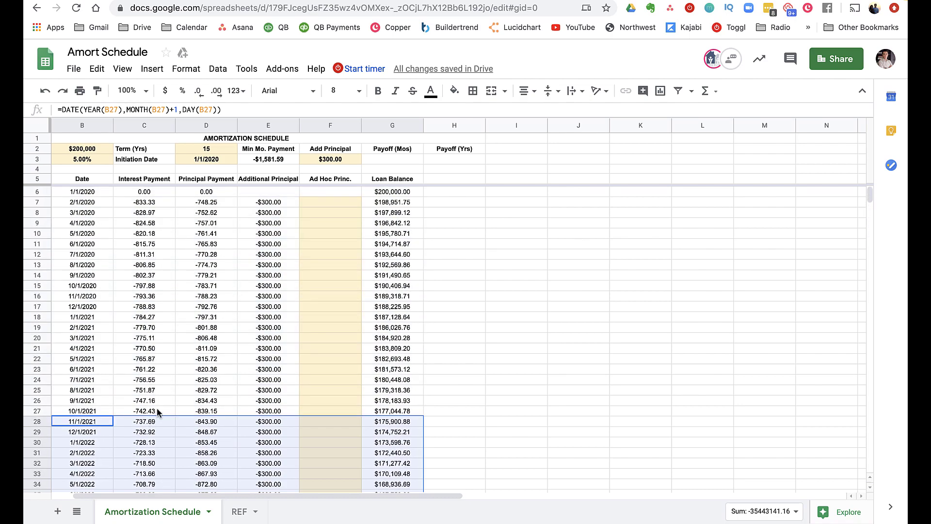
Step: Clear the filled schedule from period 2 through period 360 in B8:G366, leaving only period 1's formulas
{"action": "scroll", "coordinate": [159, 407], "scroll_direction": "left", "scroll_amount": 2}
{"action": "key", "text": "Delete"}
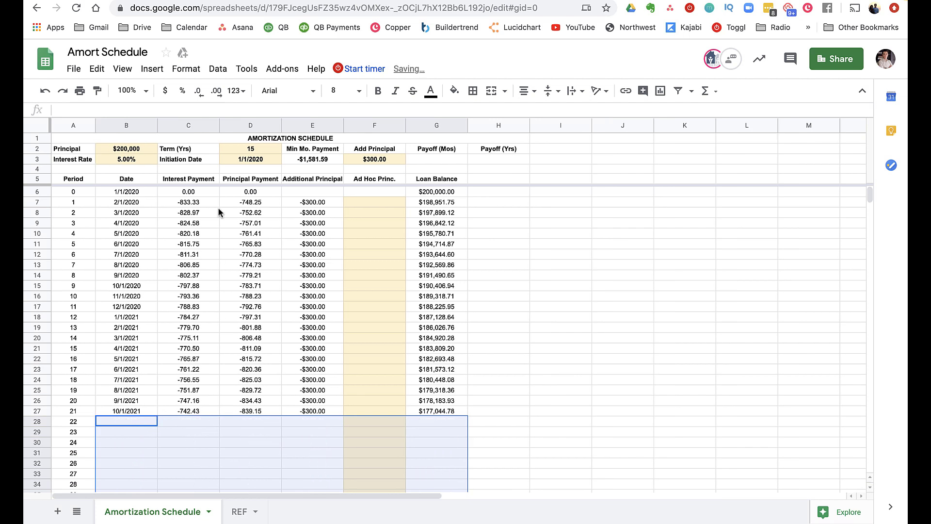
{"action": "left_click", "coordinate": [140, 213]}
{"action": "left_click_drag", "start_coordinate": [140, 213], "coordinate": [448, 431]}
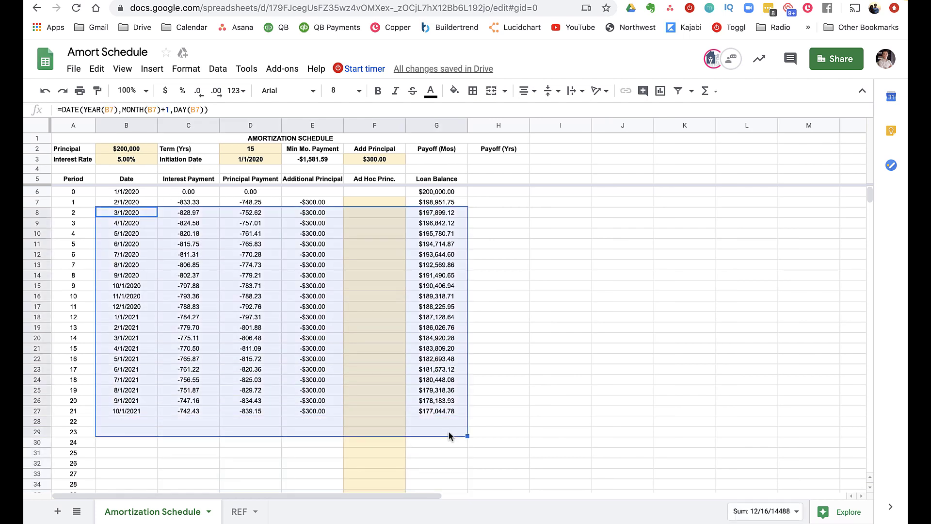
{"action": "key", "text": "Delete"}
{"action": "key", "text": "Left"}
{"action": "key", "text": "Up"}
{"action": "key", "text": "Right"}
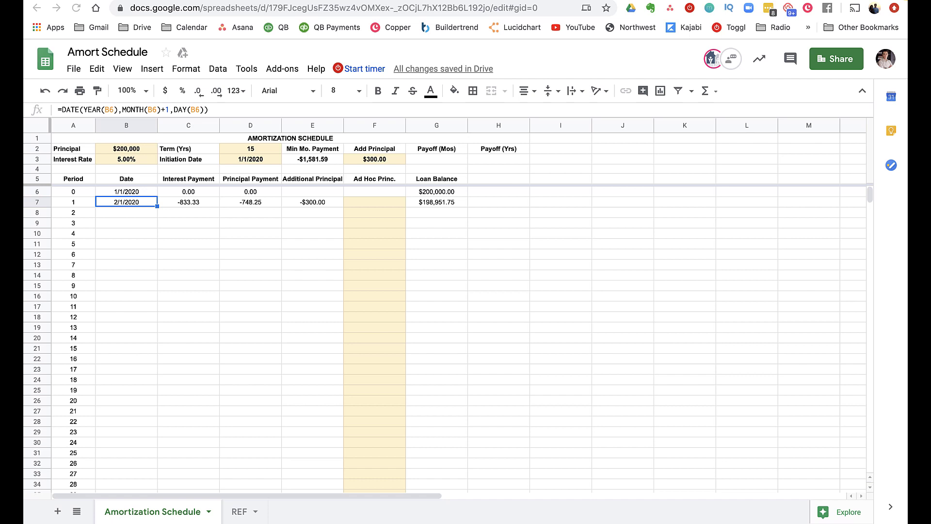
Step: Begin wrapping period 1's principal payment formula in D7 in an IF function with a leading minus, giving =IF(-$E$3-C7)
{"action": "left_click", "coordinate": [252, 201]}
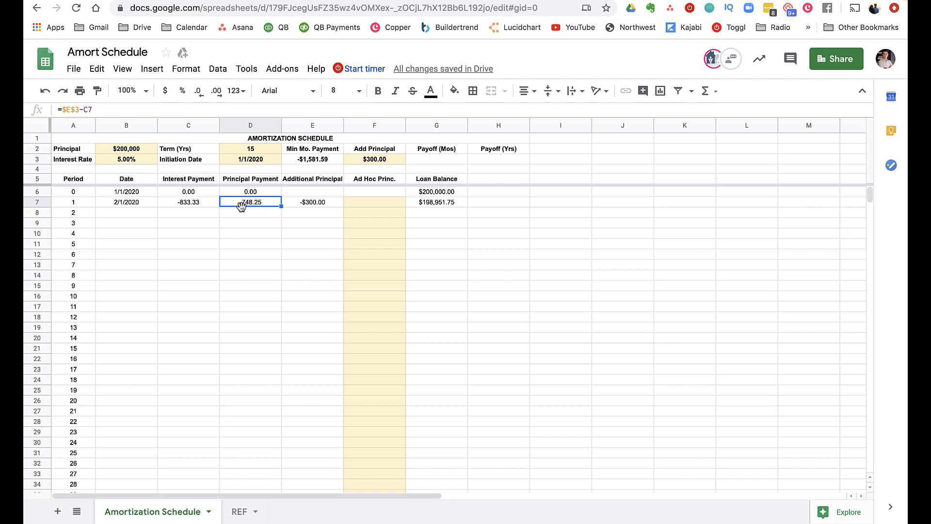
{"action": "left_click", "coordinate": [68, 110]}
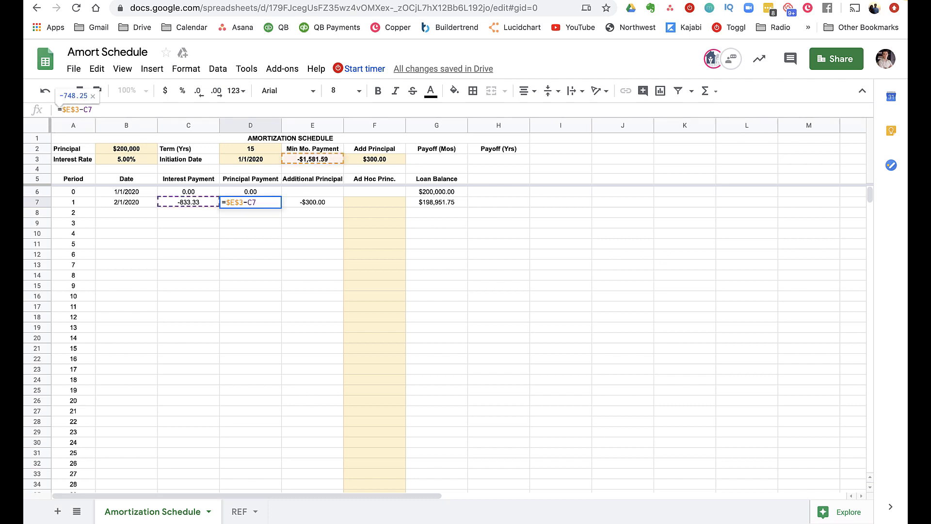
{"action": "type", "text": "IF("}
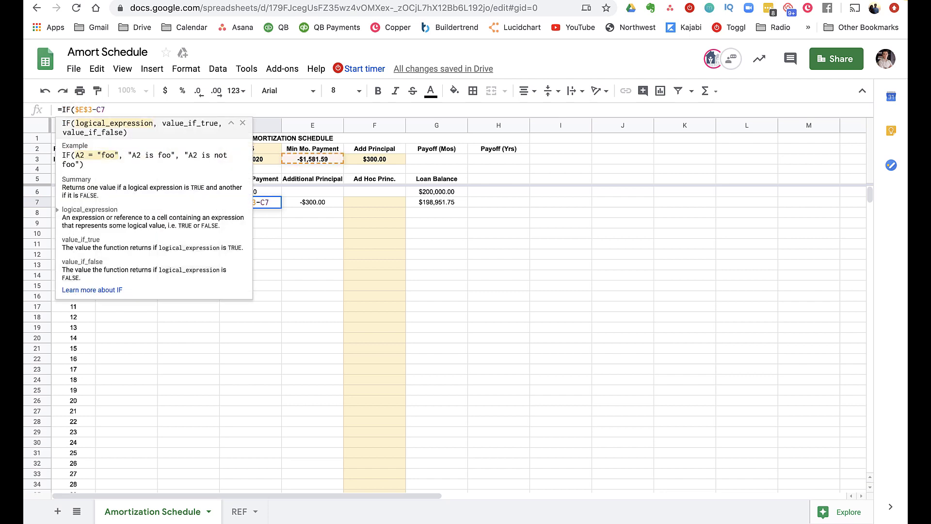
{"action": "type", "text": "-"}
{"action": "left_click", "coordinate": [440, 193]}
{"action": "left_click", "coordinate": [222, 201]}
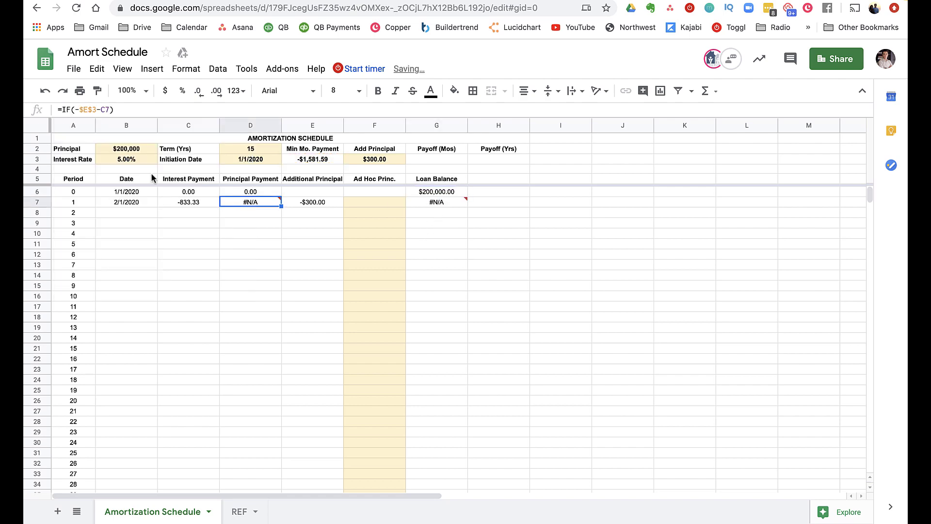
Step: Insert the logical test -G6<E3-C7 after IF in period 1's principal payment formula in D7
{"action": "left_click", "coordinate": [78, 110]}
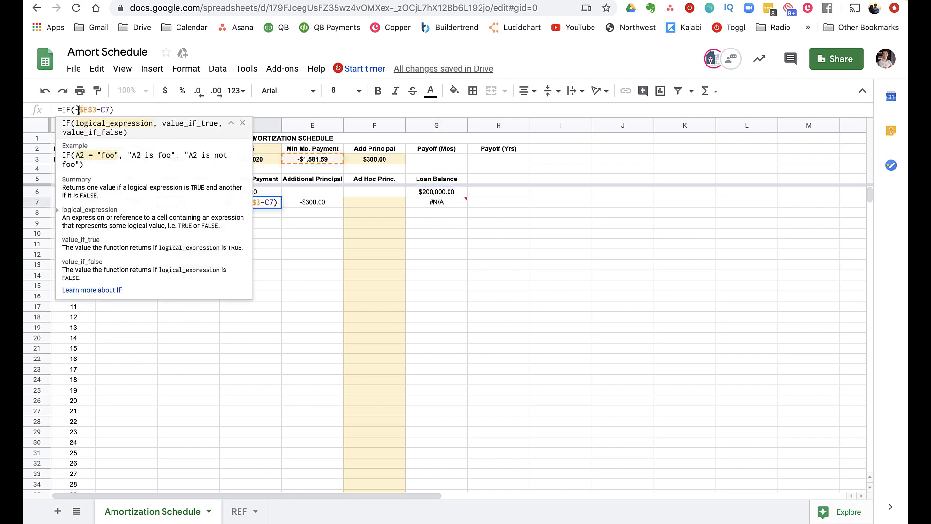
{"action": "left_click", "coordinate": [72, 111]}
{"action": "type", "text": "-"}
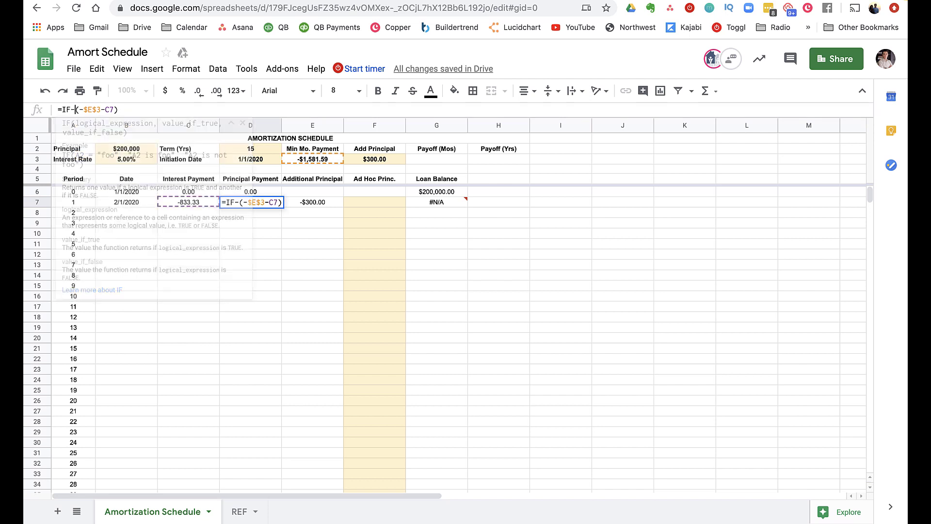
{"action": "type", "text": "G6"}
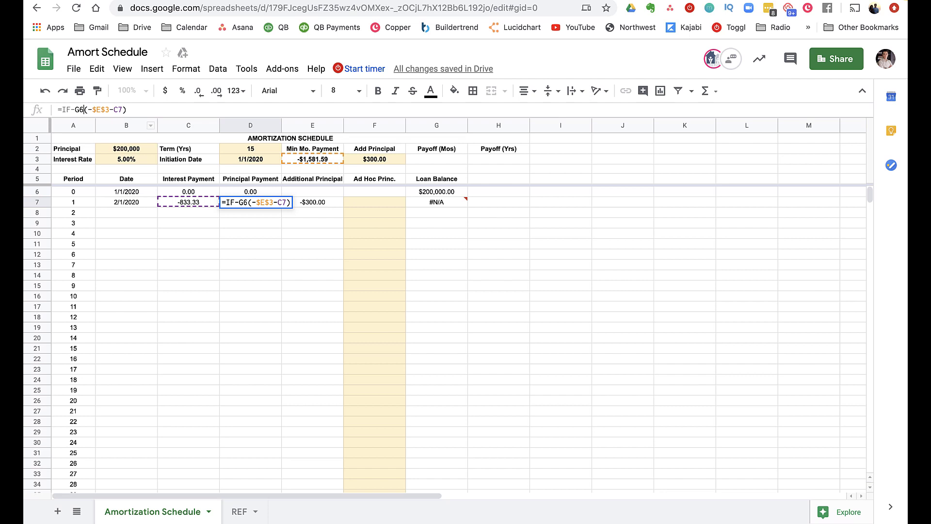
{"action": "type", "text": "<"}
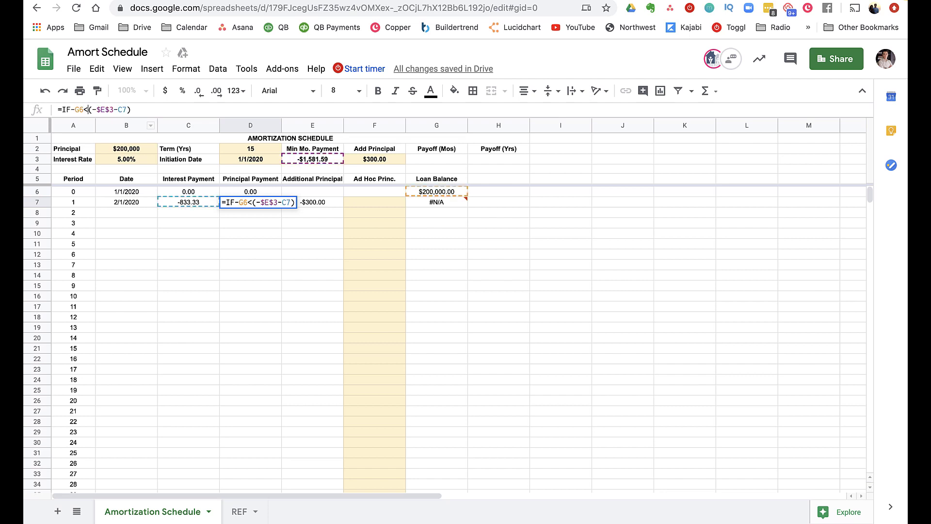
{"action": "left_click", "coordinate": [318, 163]}
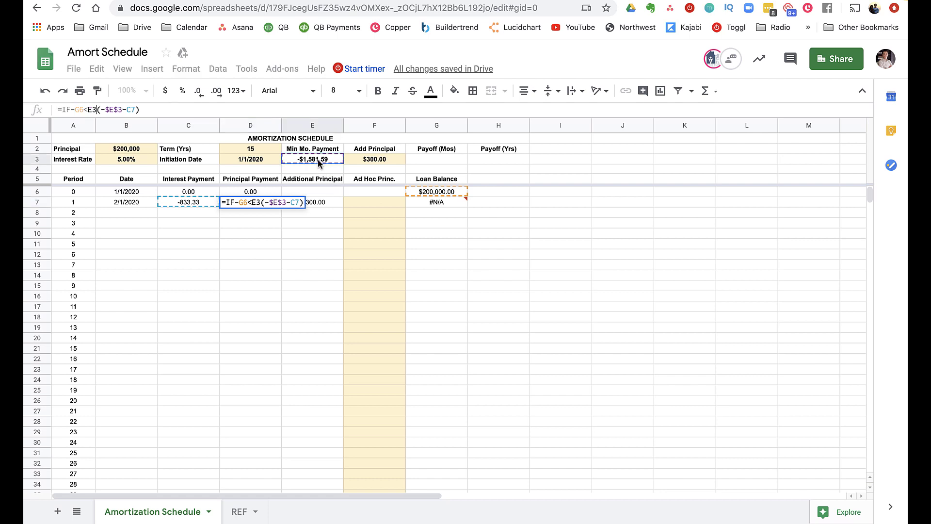
{"action": "type", "text": "-"}
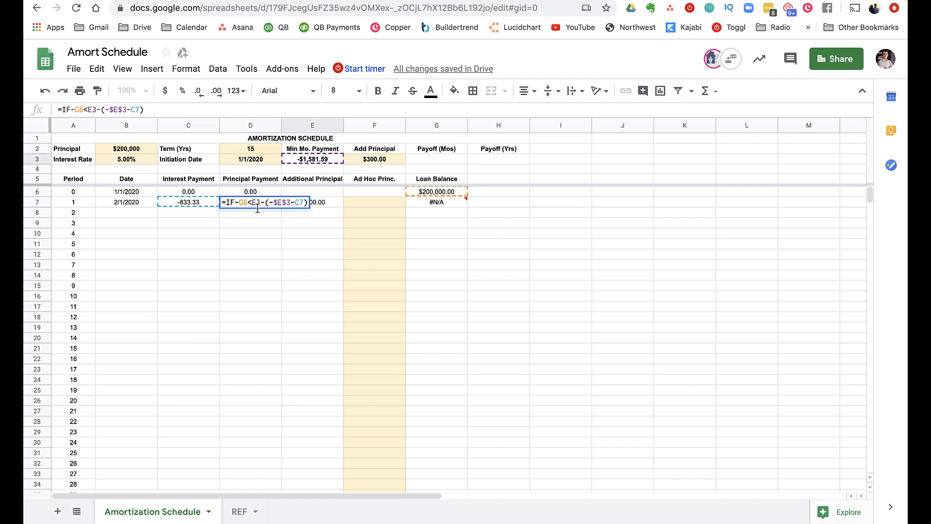
{"action": "left_click", "coordinate": [198, 202]}
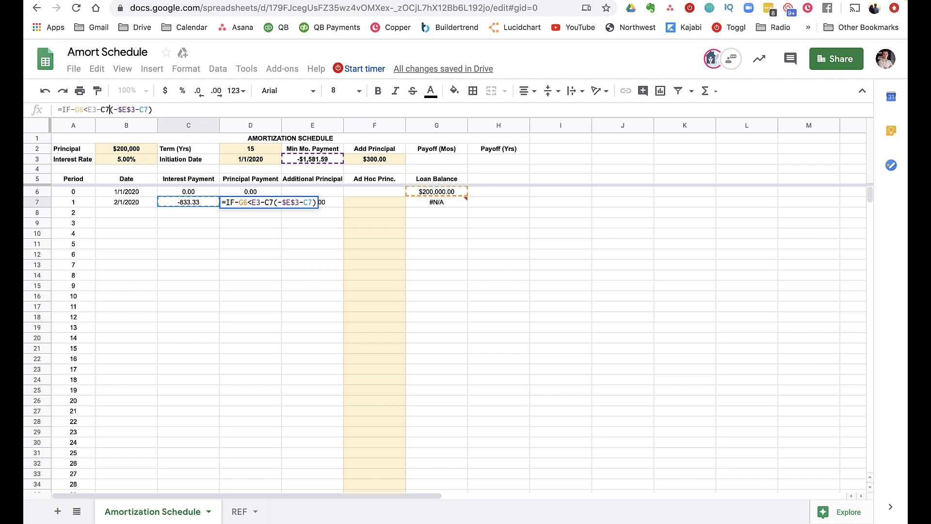
Step: Add E3-C7 as the value if true in D7's IF formula
{"action": "type", "text": ","}
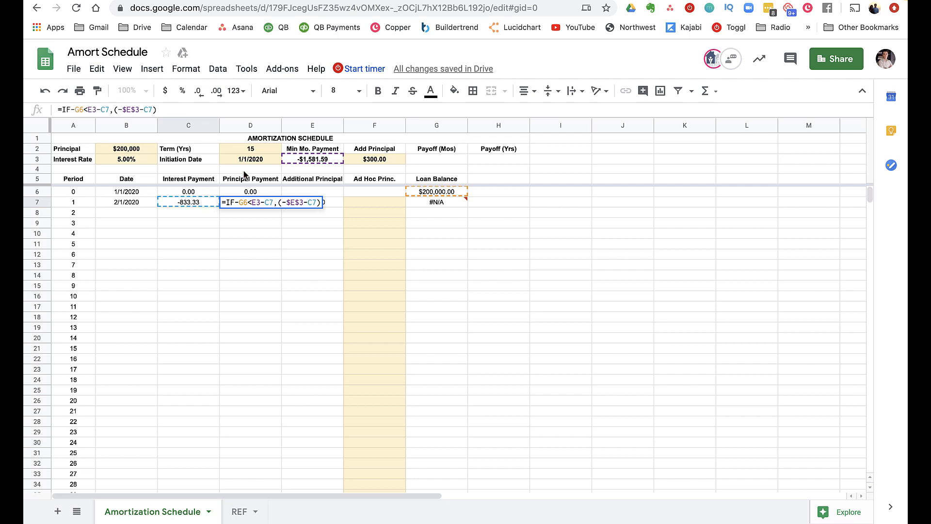
{"action": "left_click", "coordinate": [308, 160]}
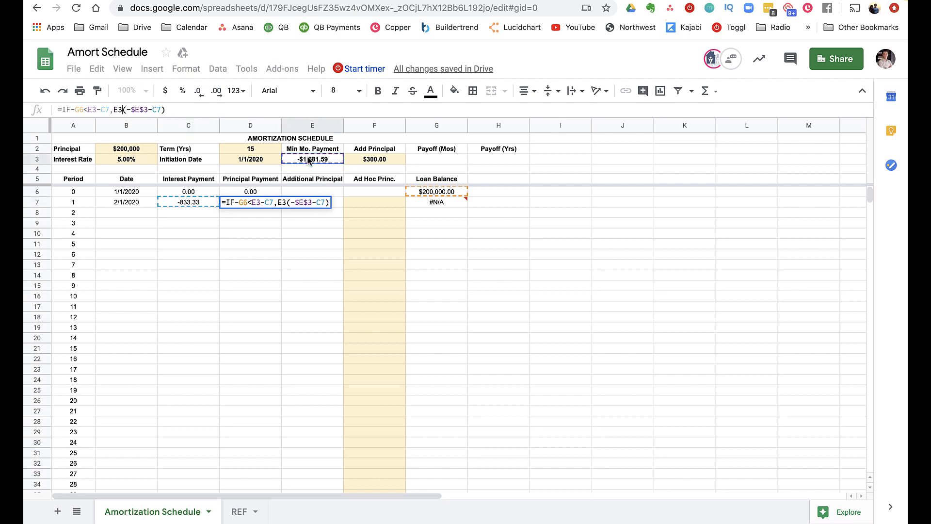
{"action": "type", "text": "-"}
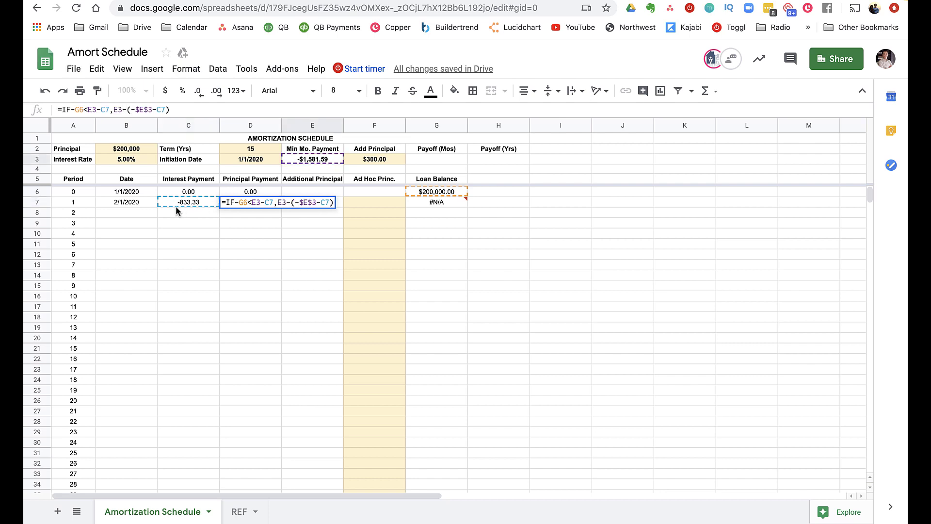
{"action": "left_click", "coordinate": [181, 204]}
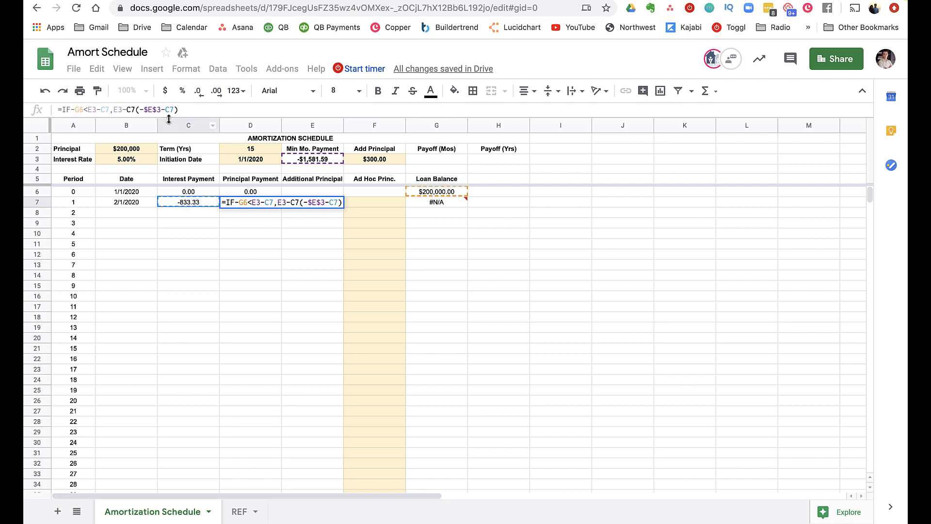
Step: Remove the leftover (-$E$3-C7) from the end of D7's formula, leaving a comma for the value if false
{"action": "left_click", "coordinate": [140, 110]}
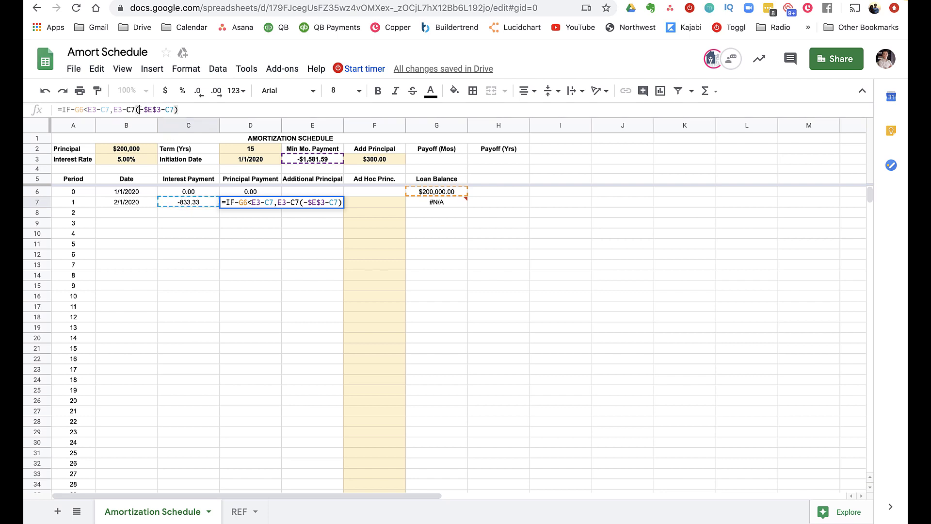
{"action": "key", "text": "BackSpace"}
{"action": "type", "text": ","}
{"action": "left_click", "coordinate": [179, 110]}
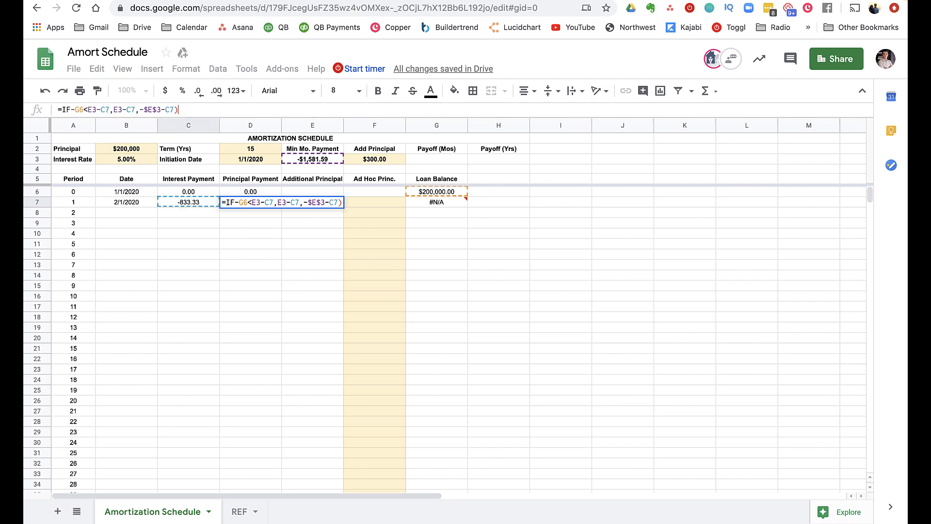
{"action": "left_click_drag", "start_coordinate": [187, 110], "coordinate": [137, 110]}
{"action": "key", "text": "BackSpace"}
{"action": "type", "text": ","}
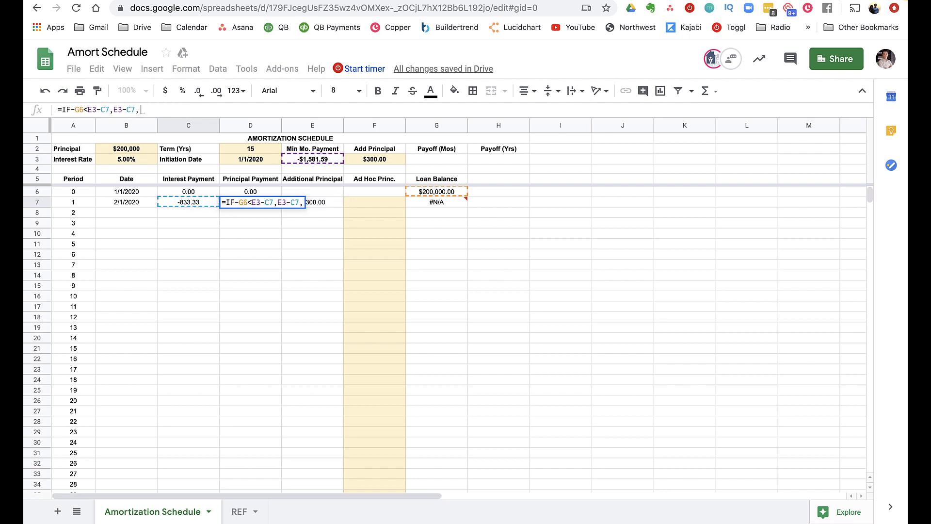
Step: Restore the opening parenthesis after IF in D7's formula and add -G6 as the value if false
{"action": "left_click", "coordinate": [71, 110]}
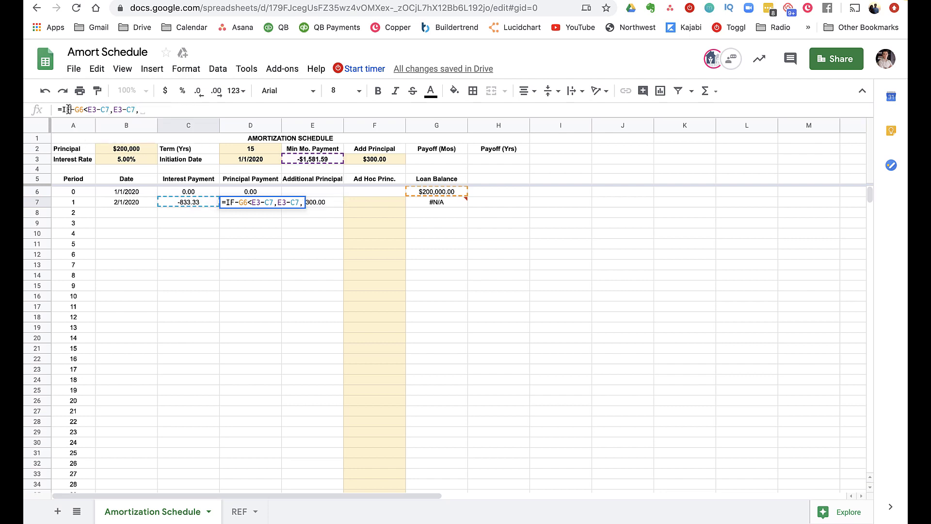
{"action": "type", "text": "("}
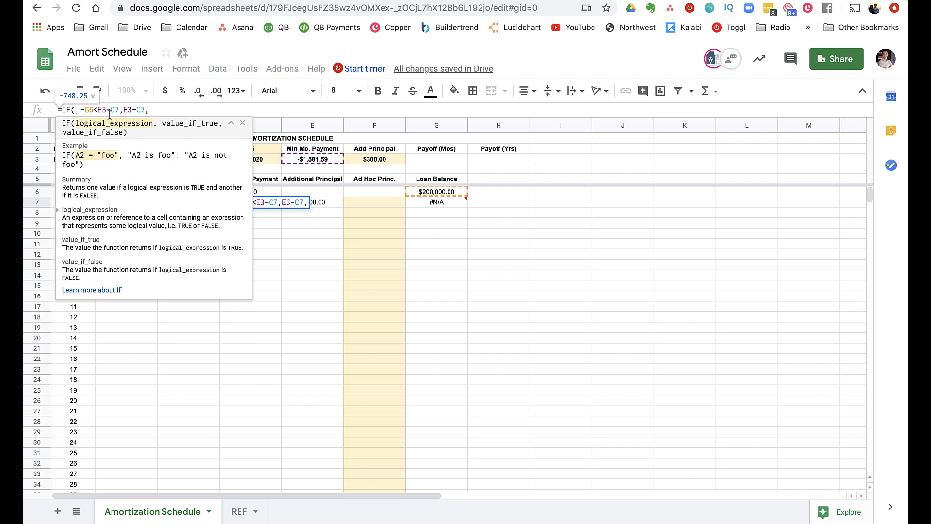
{"action": "left_click", "coordinate": [163, 109]}
{"action": "type", "text": "-G6"}
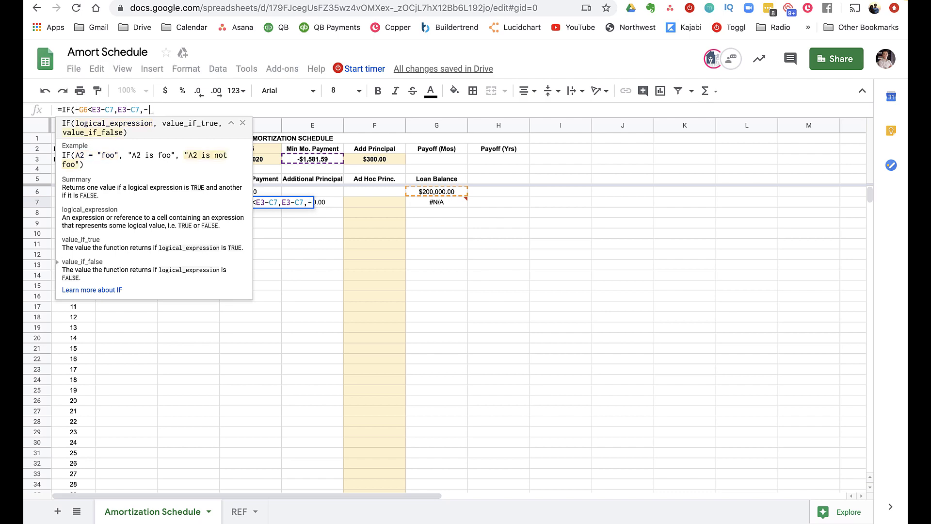
Step: Make both E3 references in D7 absolute and enter the formula as =IF(-G6<$E$3-C7,$E$3-C7,-G6)
{"action": "left_click", "coordinate": [92, 109]}
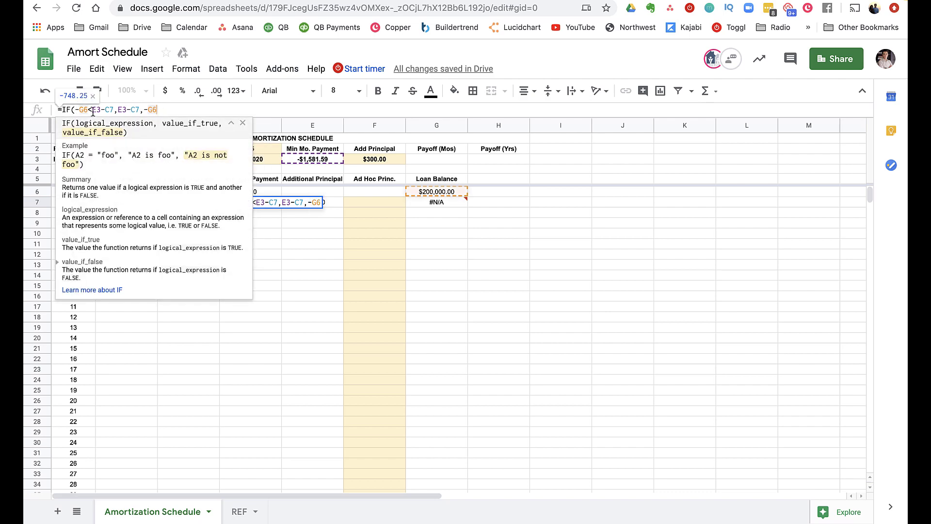
{"action": "type", "text": "$E"}
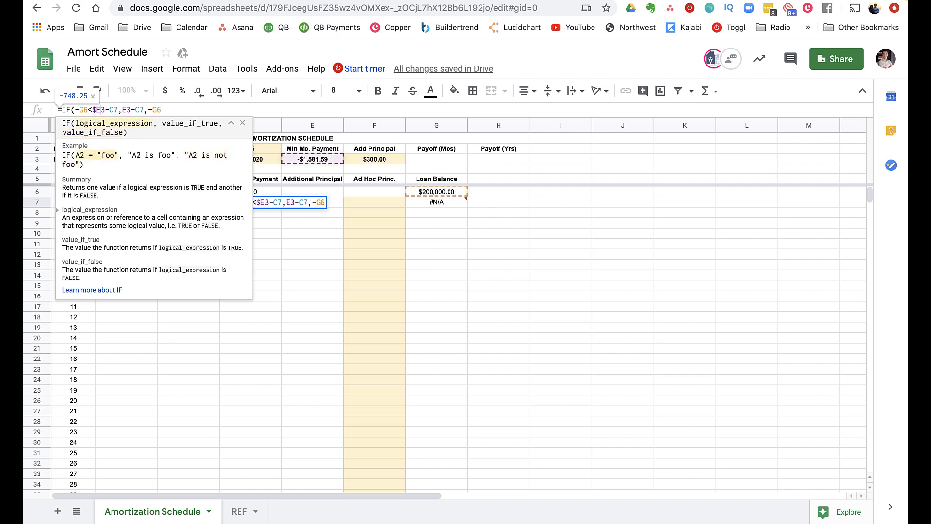
{"action": "type", "text": "$"}
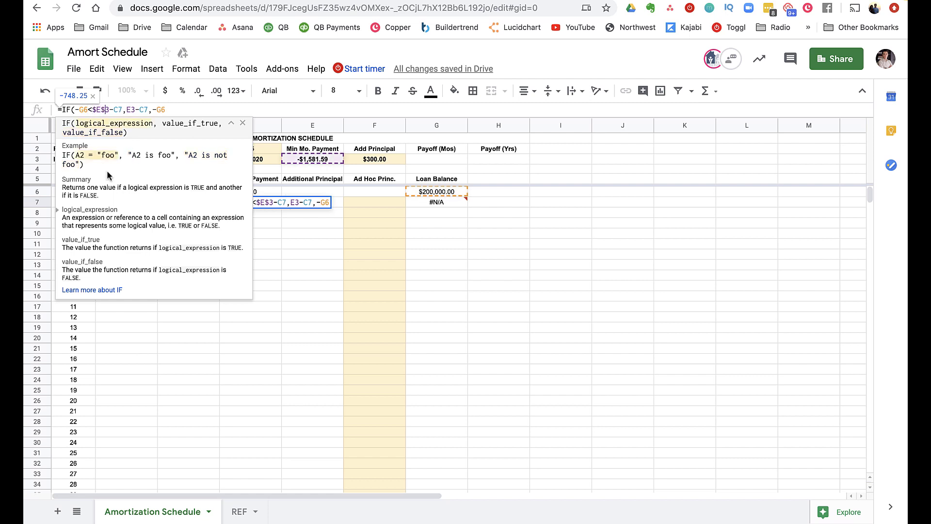
{"action": "left_click", "coordinate": [126, 109]}
{"action": "type", "text": "$E$"}
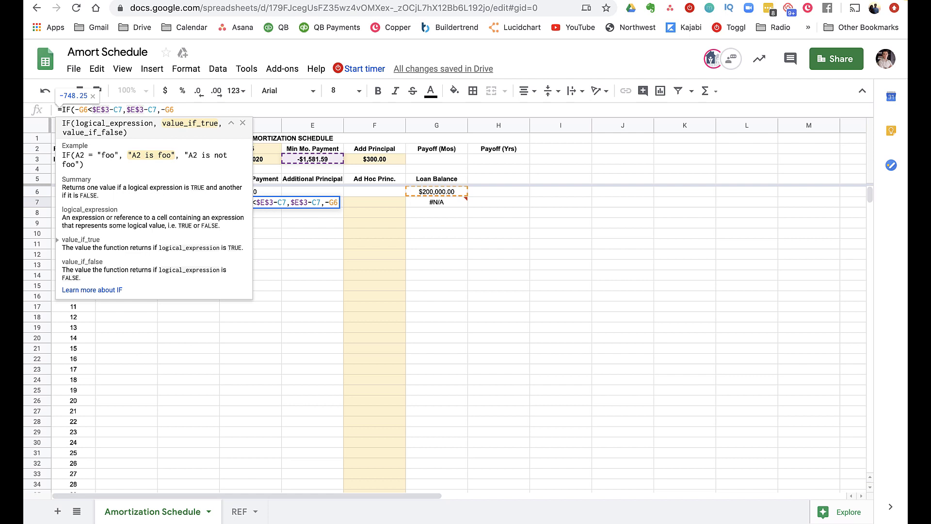
{"action": "key", "text": "Return"}
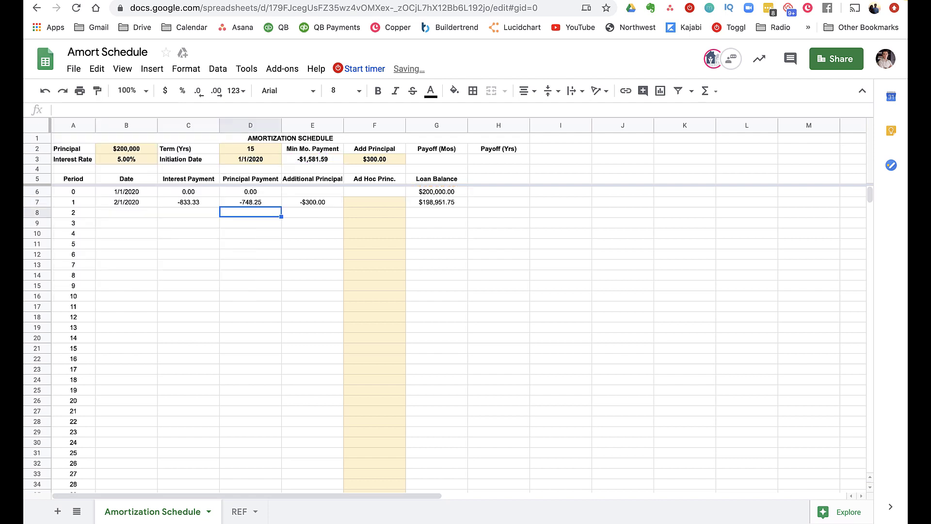
{"action": "key", "text": "Up"}
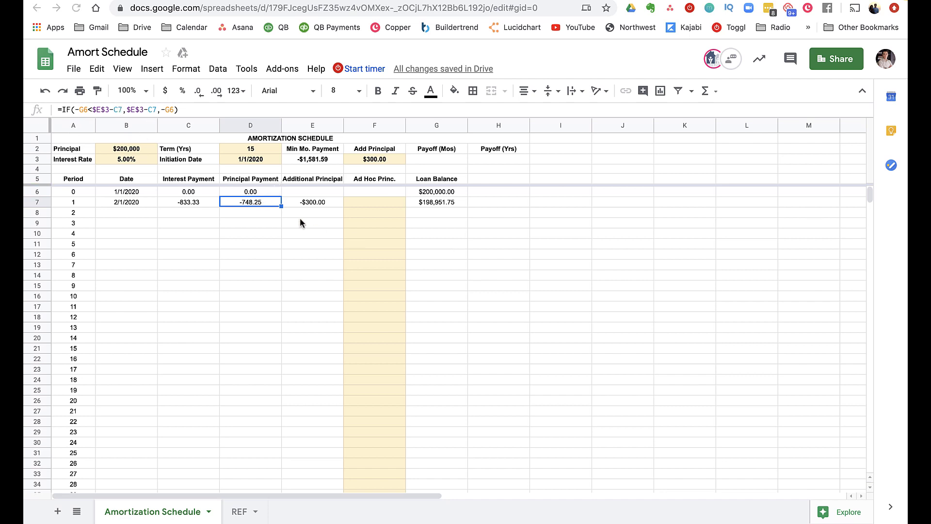
{"action": "left_click", "coordinate": [257, 203]}
Step: Wrap period 1's additional principal formula in E7 in an IF, entering =IF(-G6<E3-C7,-$F$3,0)
{"action": "left_click", "coordinate": [333, 201]}
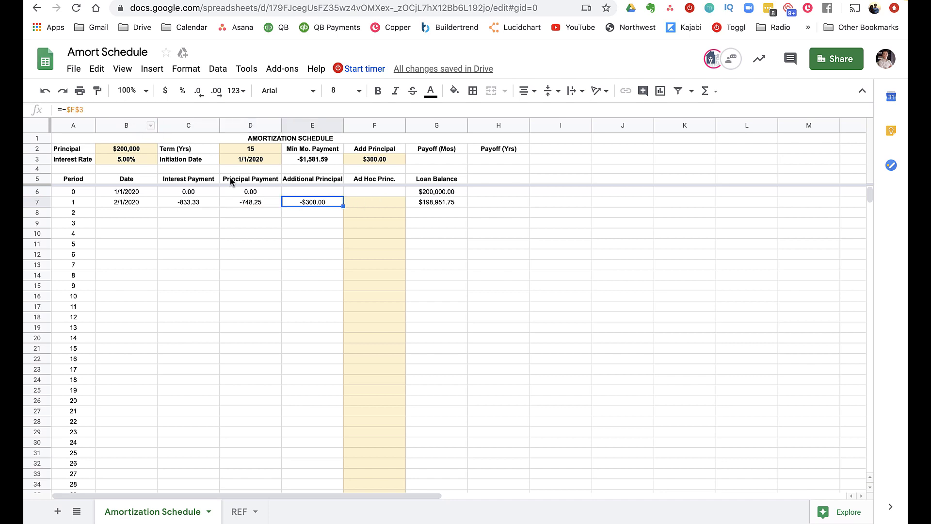
{"action": "left_click", "coordinate": [61, 110]}
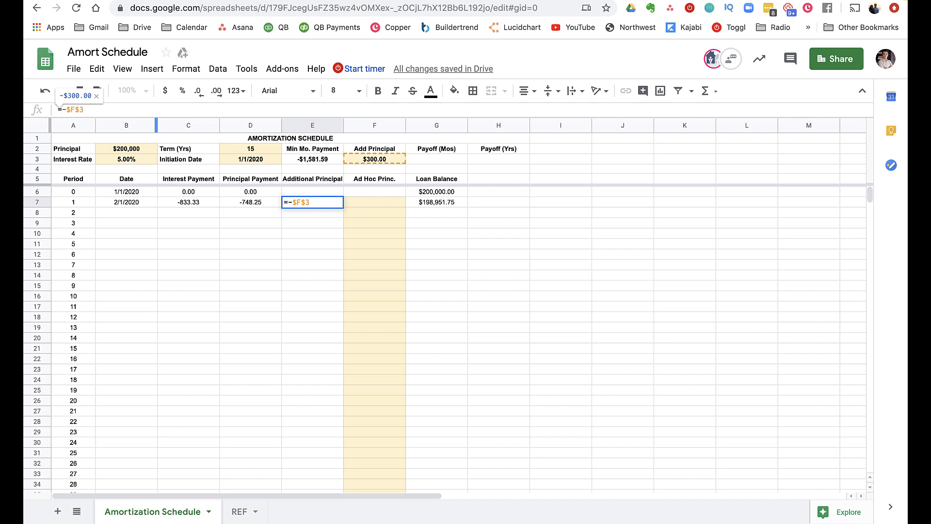
{"action": "type", "text": "IF("}
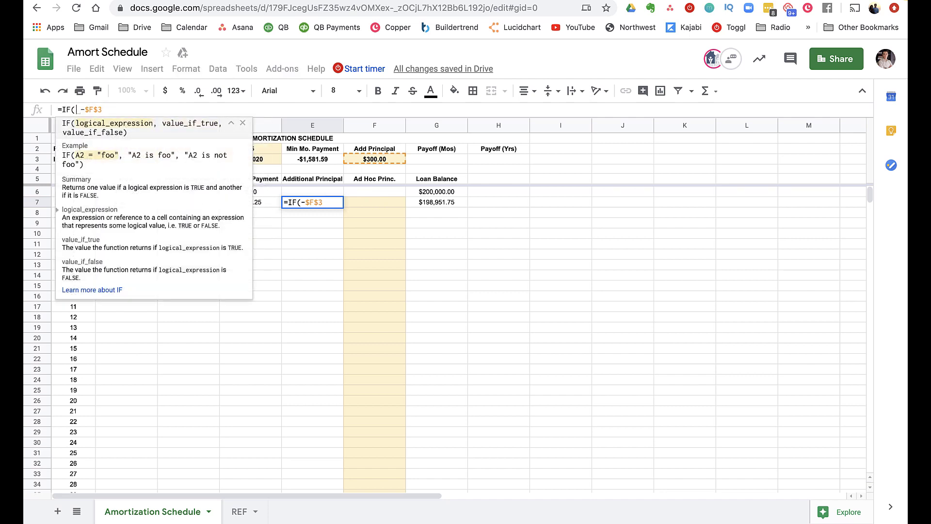
{"action": "type", "text": "-G6"}
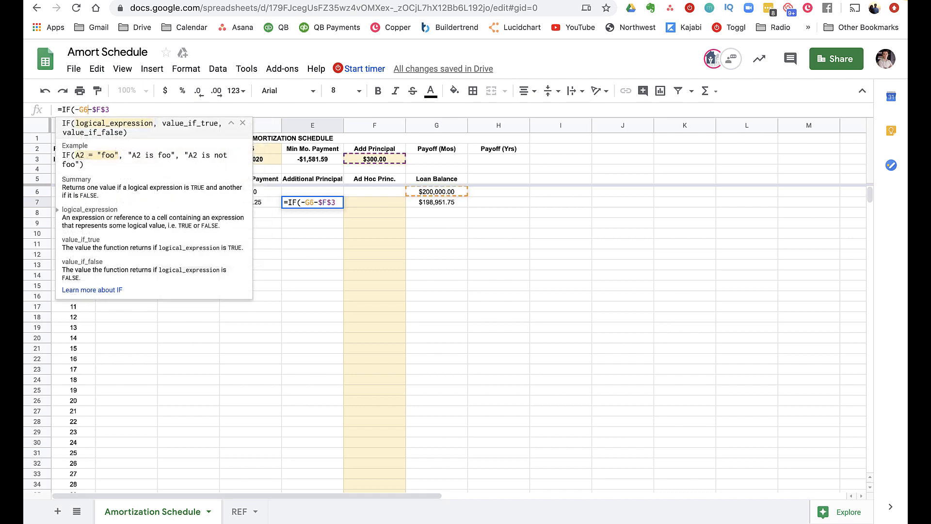
{"action": "type", "text": "<"}
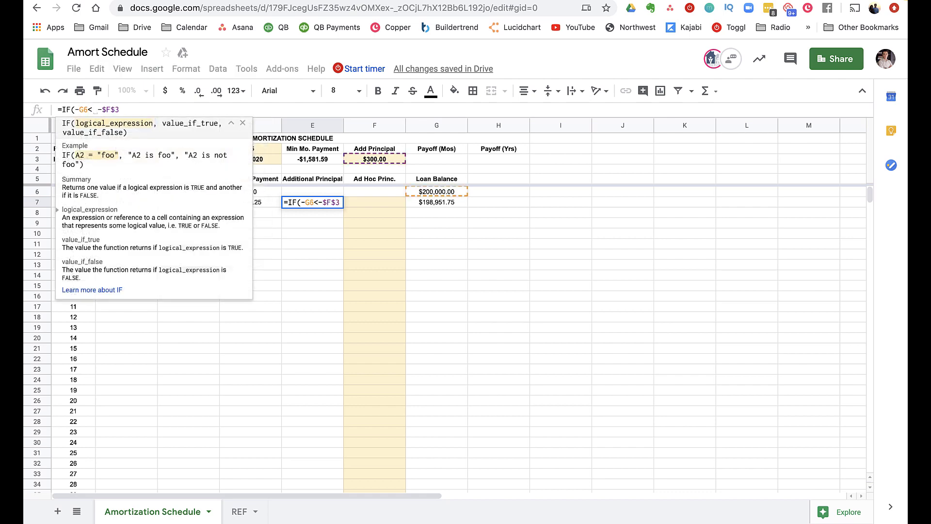
{"action": "type", "text": "E3"}
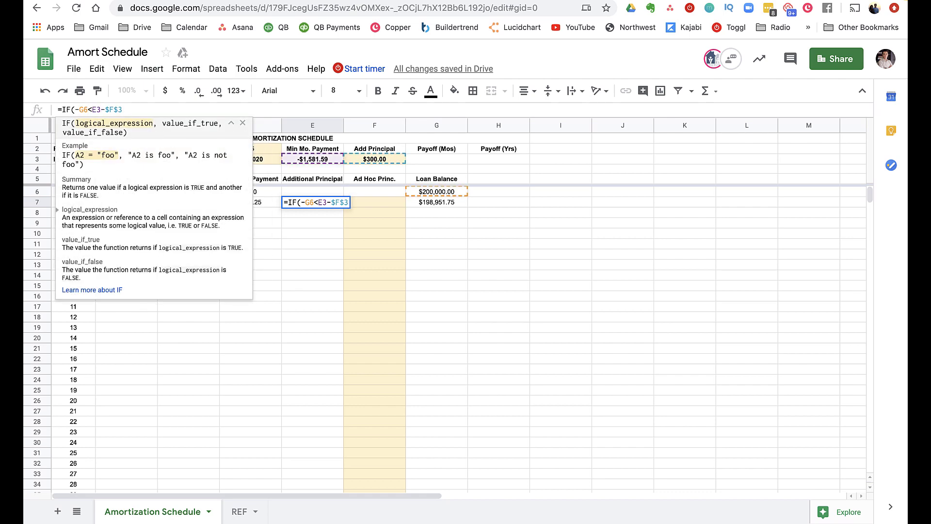
{"action": "type", "text": "-C7"}
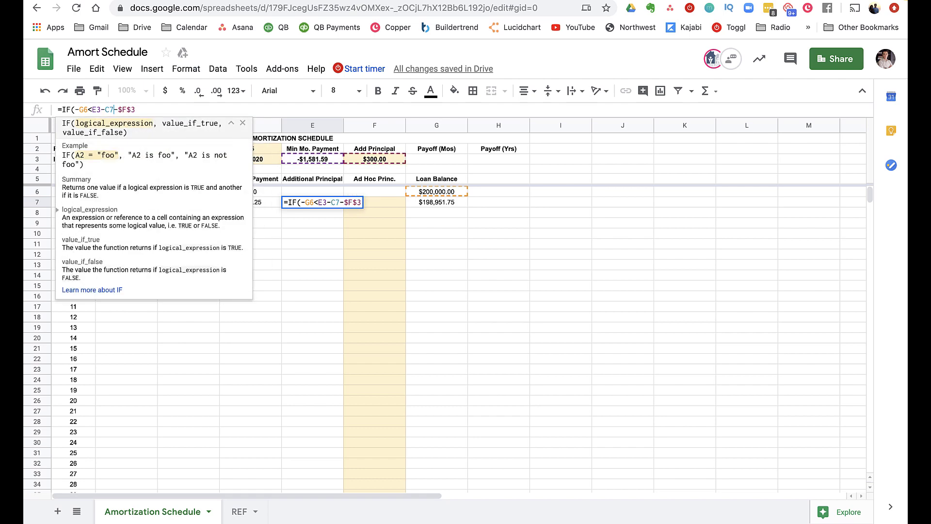
{"action": "type", "text": ","}
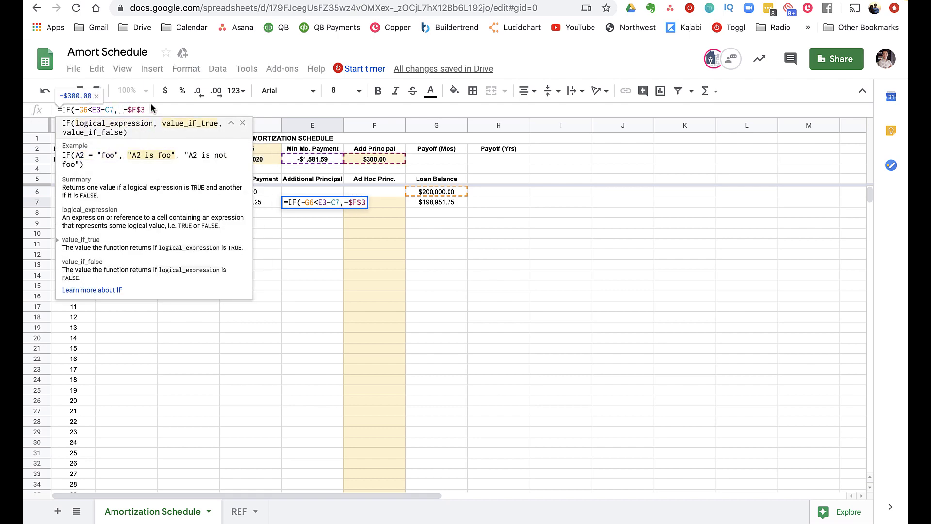
{"action": "left_click", "coordinate": [161, 107]}
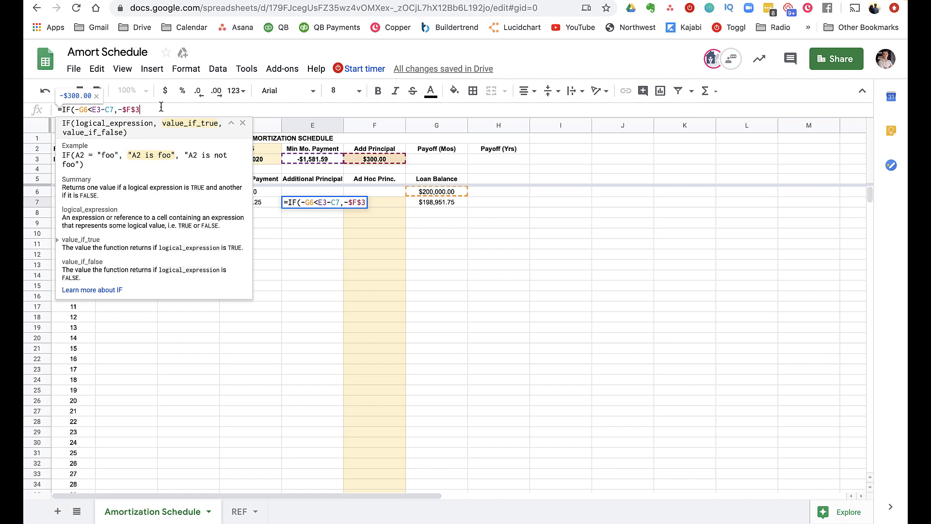
{"action": "type", "text": ",0"}
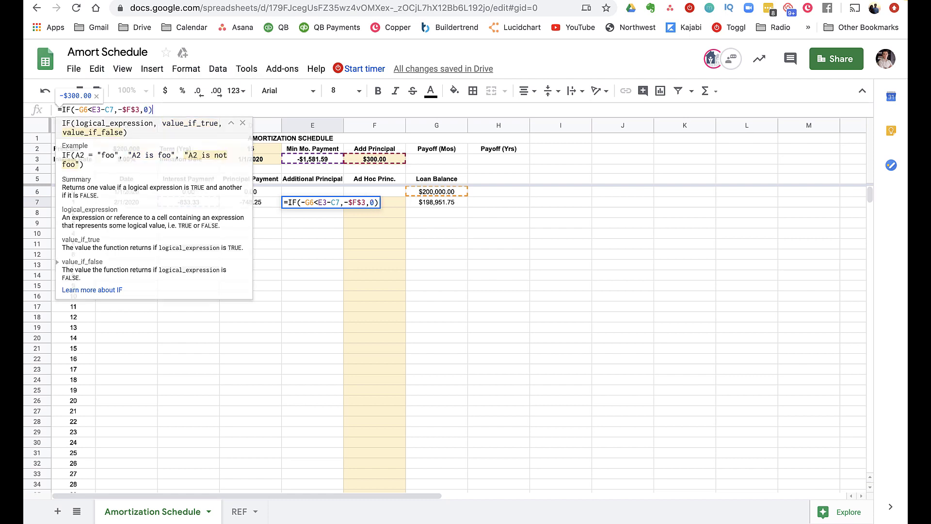
{"action": "key", "text": "Return"}
{"action": "key", "text": "Up"}
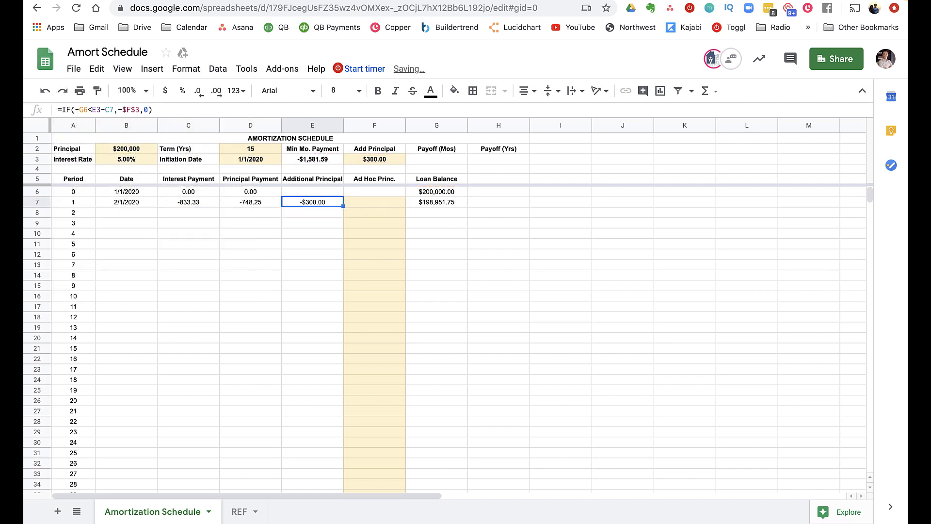
Step: Make the E3 reference in E7's additional principal formula absolute, entering =IF(-G6<$E$3-C7,-$F$3,0)
{"action": "left_click", "coordinate": [92, 110]}
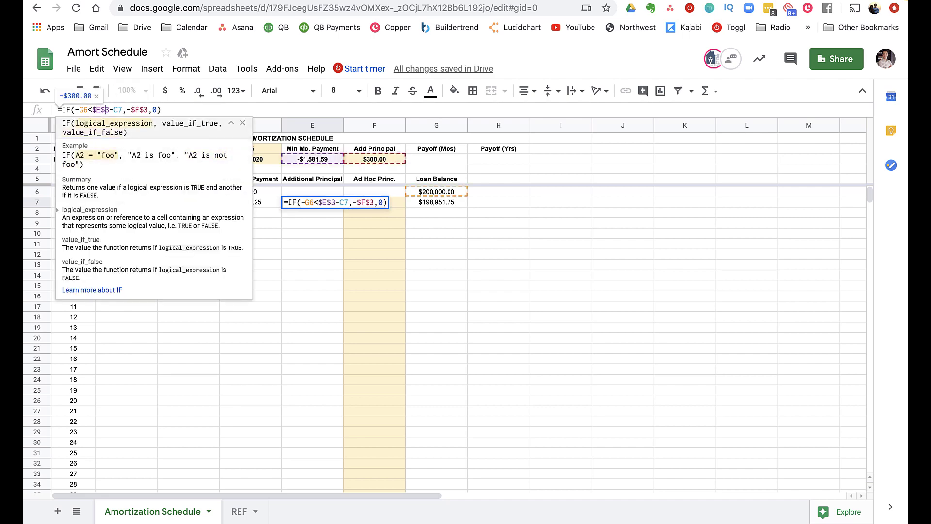
{"action": "key", "text": "Return"}
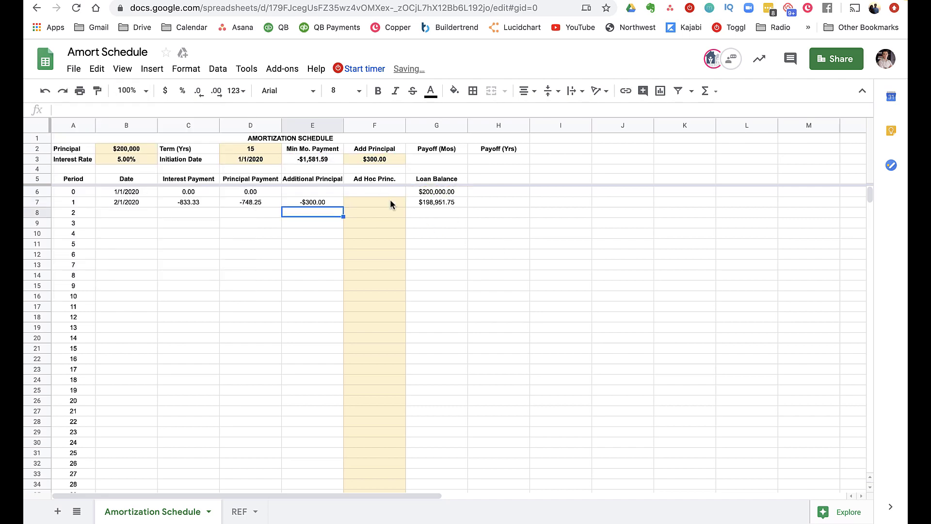
{"action": "left_click", "coordinate": [320, 203]}
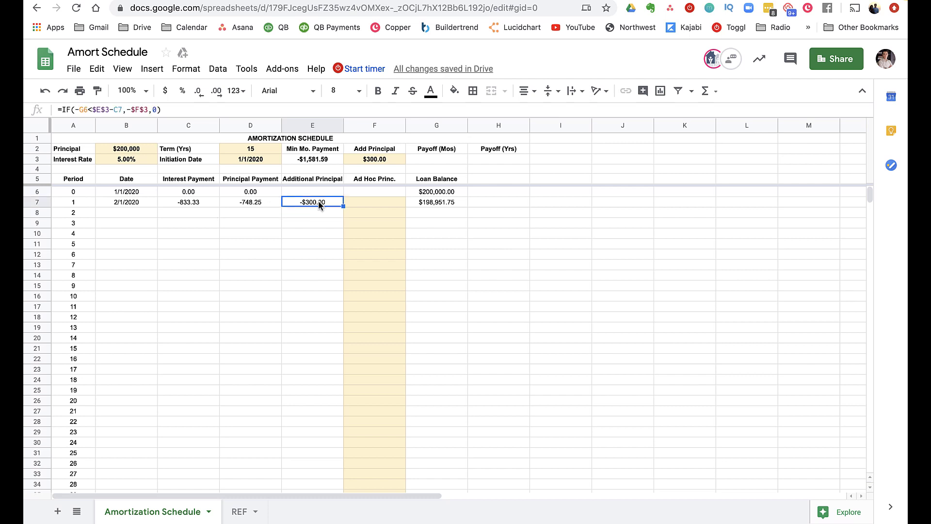
Step: Copy period 1's formulas from B7:G7 down the schedule through period 360 in row 366
{"action": "left_click", "coordinate": [427, 203]}
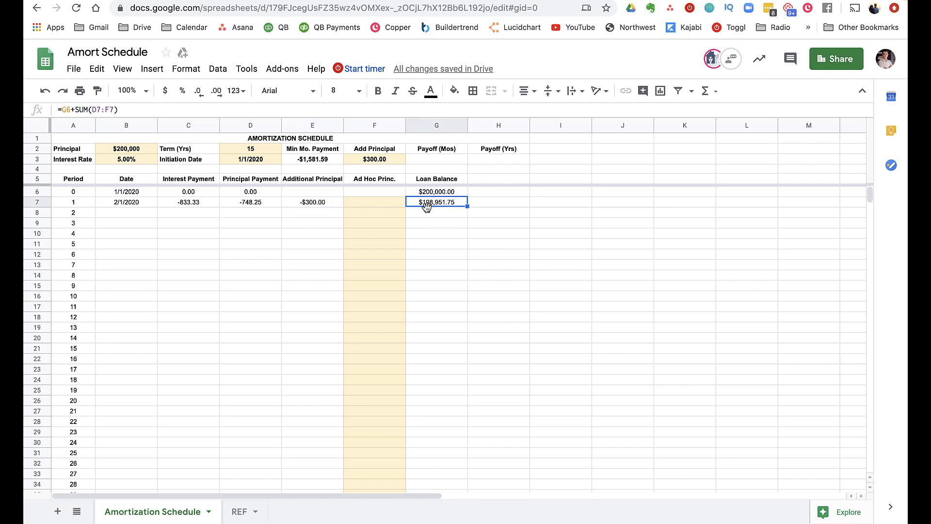
{"action": "left_click", "coordinate": [316, 202]}
{"action": "left_click_drag", "start_coordinate": [127, 201], "coordinate": [437, 310]}
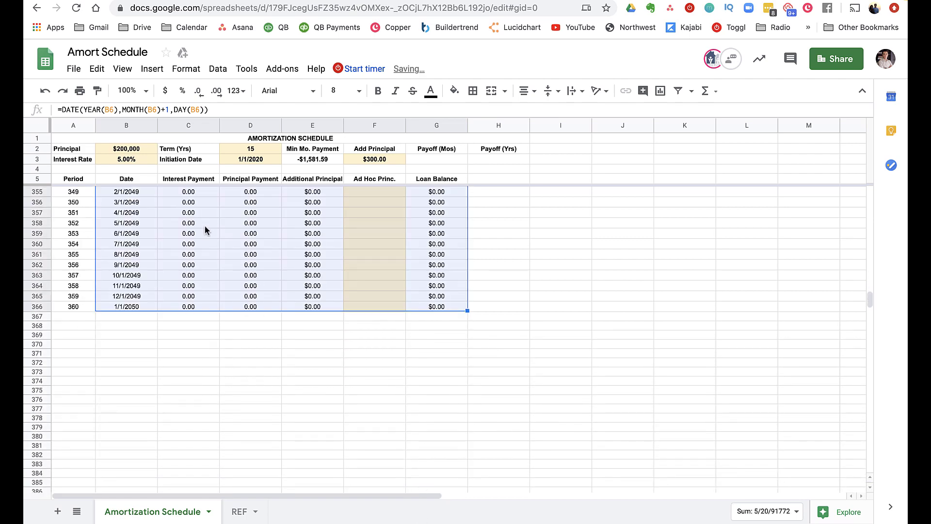
Step: Examine the schedule rows around the payoff, checking period 140's loan balance and period 141's interest and principal payments
{"action": "scroll", "coordinate": [205, 228], "scroll_direction": "up", "scroll_amount": 5}
{"action": "scroll", "coordinate": [204, 228], "scroll_direction": "up", "scroll_amount": 20}
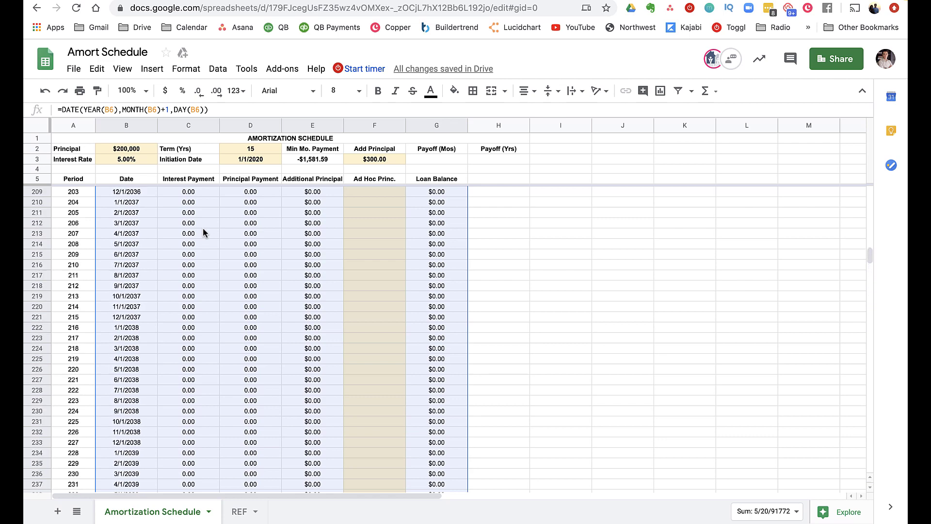
{"action": "scroll", "coordinate": [203, 232], "scroll_direction": "up", "scroll_amount": 10}
{"action": "scroll", "coordinate": [202, 231], "scroll_direction": "down", "scroll_amount": 4}
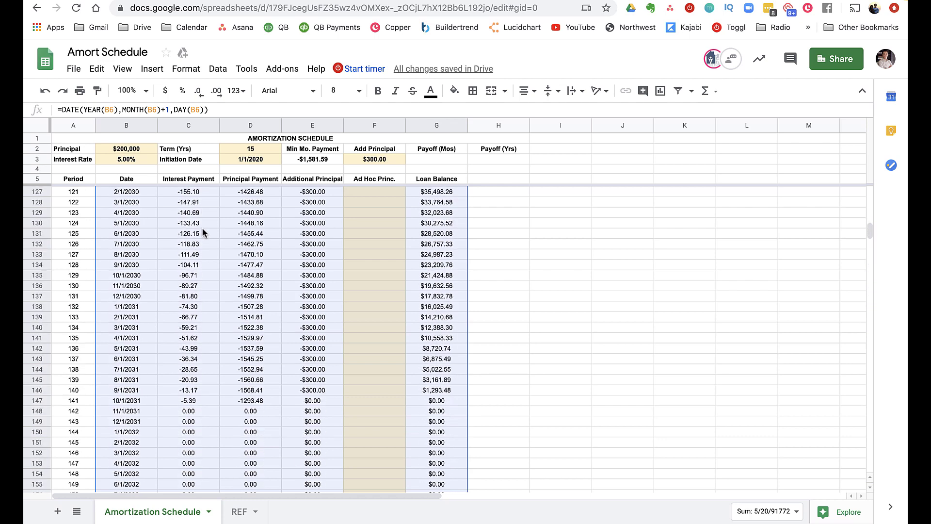
{"action": "scroll", "coordinate": [202, 230], "scroll_direction": "down", "scroll_amount": 2}
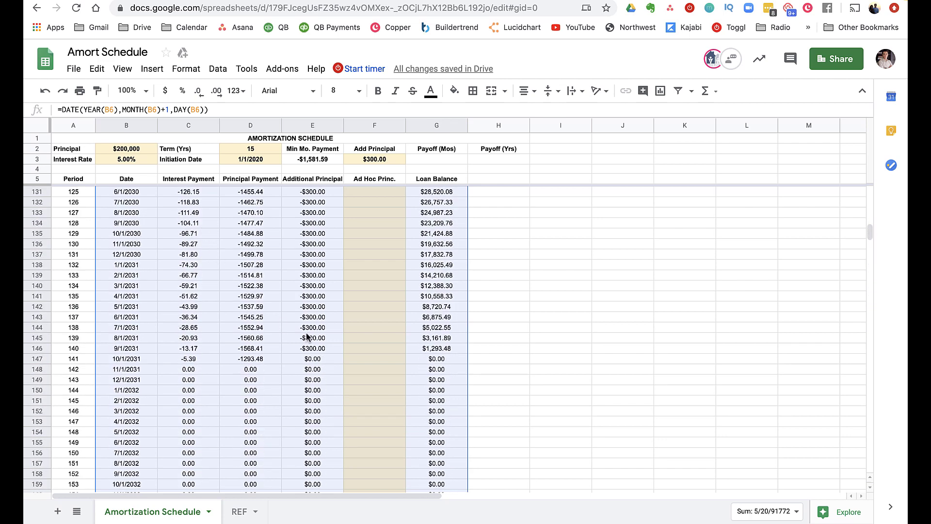
{"action": "left_click", "coordinate": [315, 360]}
{"action": "left_click", "coordinate": [556, 340]}
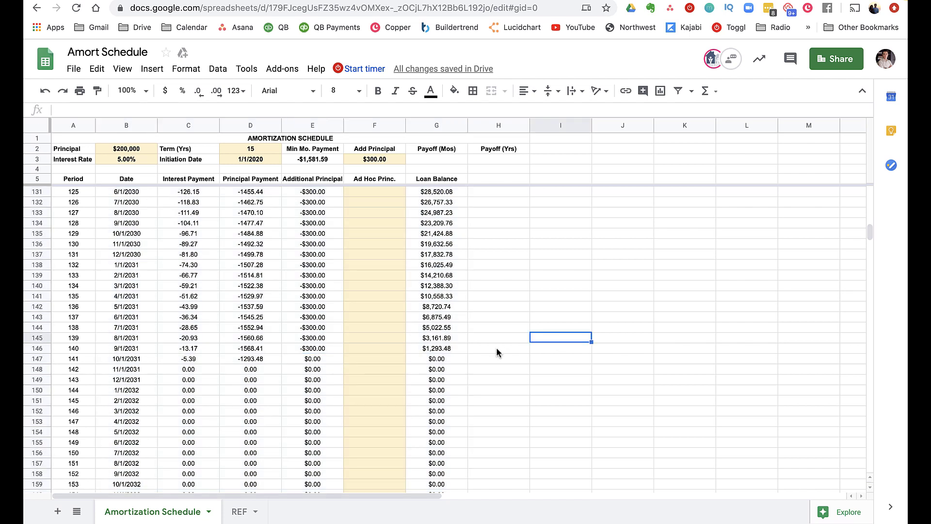
{"action": "scroll", "coordinate": [340, 351], "scroll_direction": "down", "scroll_amount": 2}
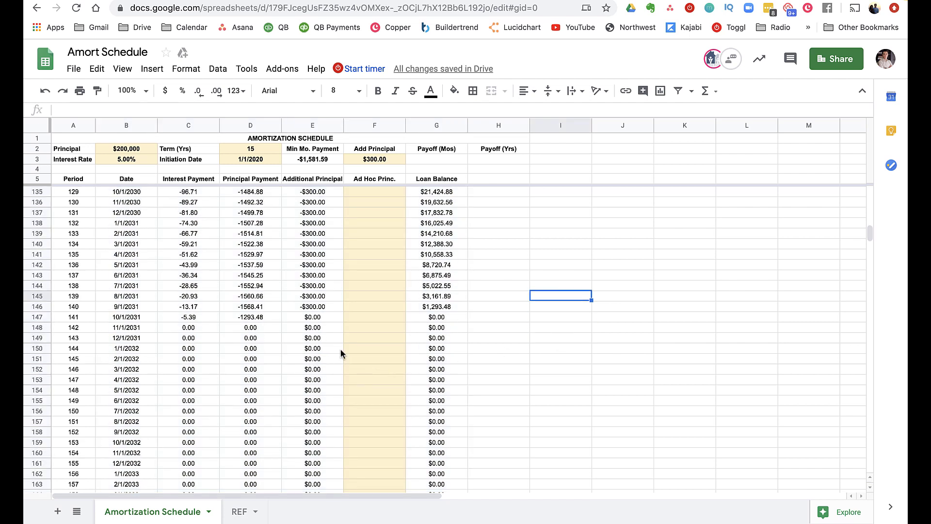
{"action": "left_click", "coordinate": [435, 308]}
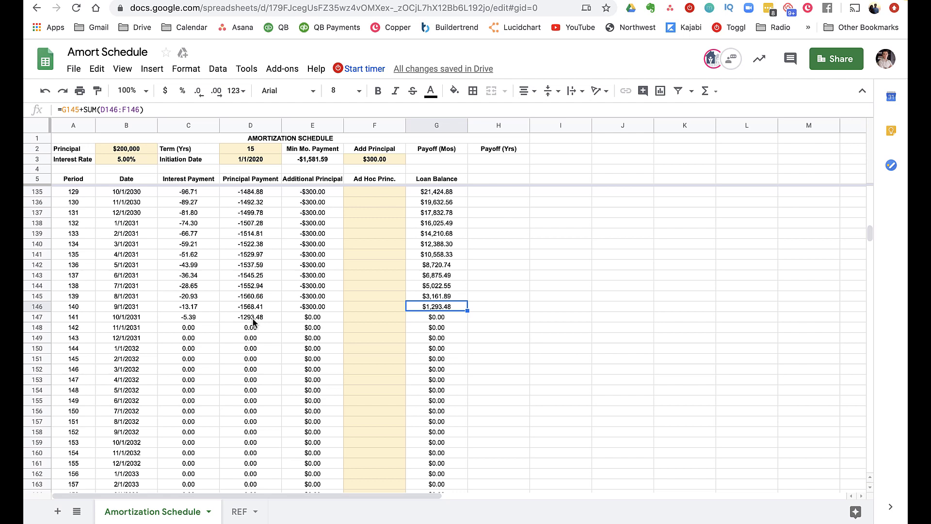
{"action": "left_click", "coordinate": [202, 318]}
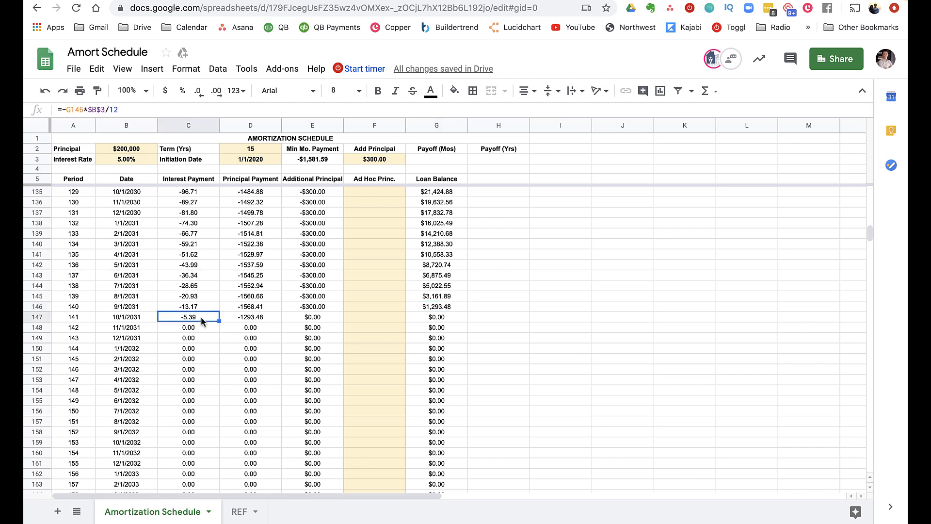
{"action": "left_click", "coordinate": [257, 320]}
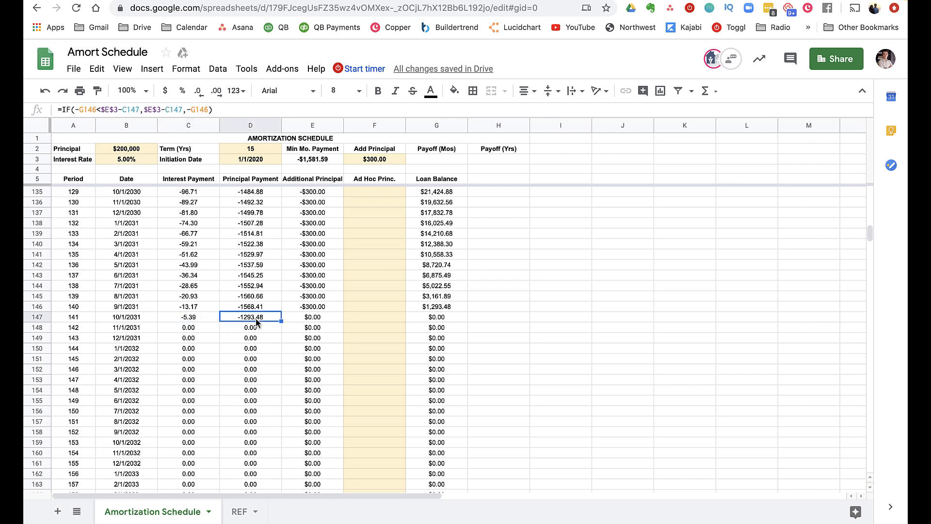
{"action": "left_click", "coordinate": [434, 308]}
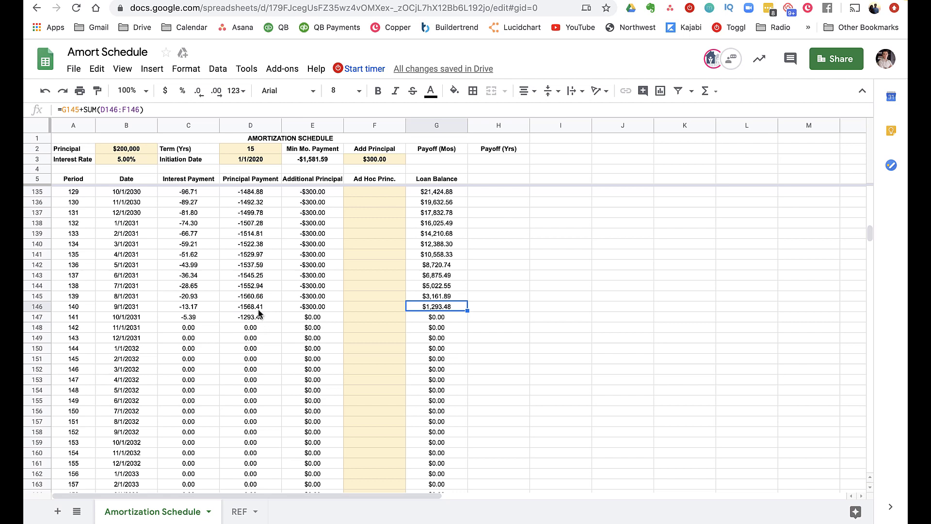
Step: Enter an ad hoc principal payment of -450 for period 71 in F77
{"action": "scroll", "coordinate": [258, 313], "scroll_direction": "up", "scroll_amount": 20}
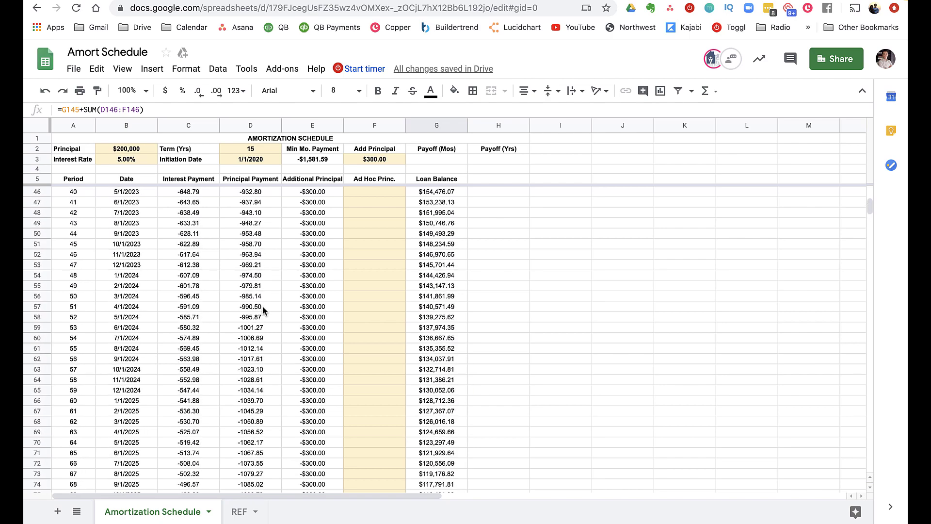
{"action": "scroll", "coordinate": [263, 306], "scroll_direction": "up", "scroll_amount": 9}
{"action": "scroll", "coordinate": [263, 306], "scroll_direction": "down", "scroll_amount": 10}
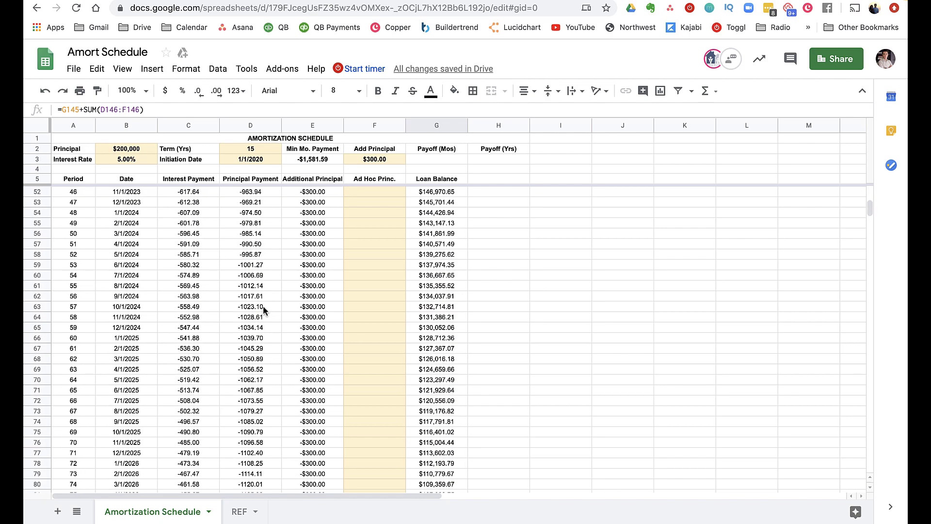
{"action": "scroll", "coordinate": [262, 305], "scroll_direction": "down", "scroll_amount": 3}
{"action": "left_click", "coordinate": [363, 351]}
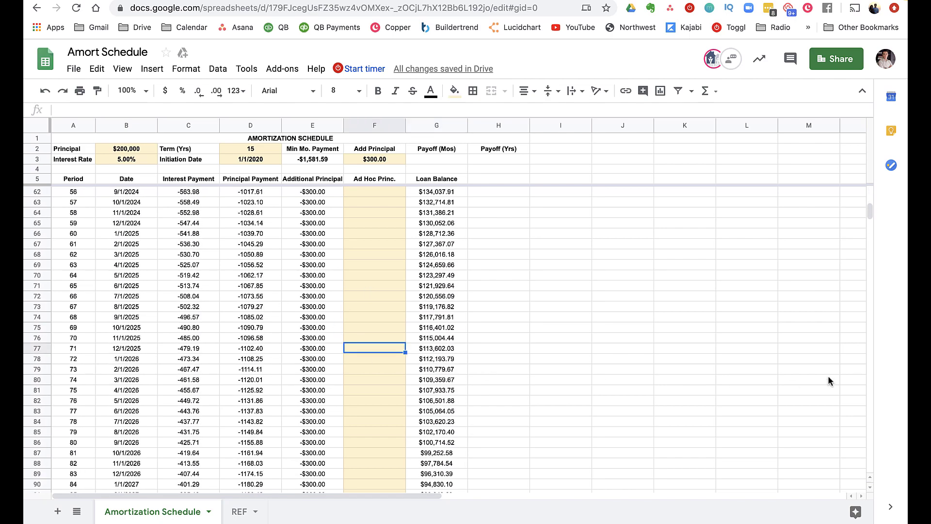
{"action": "type", "text": "-450"}
{"action": "key", "text": "Return"}
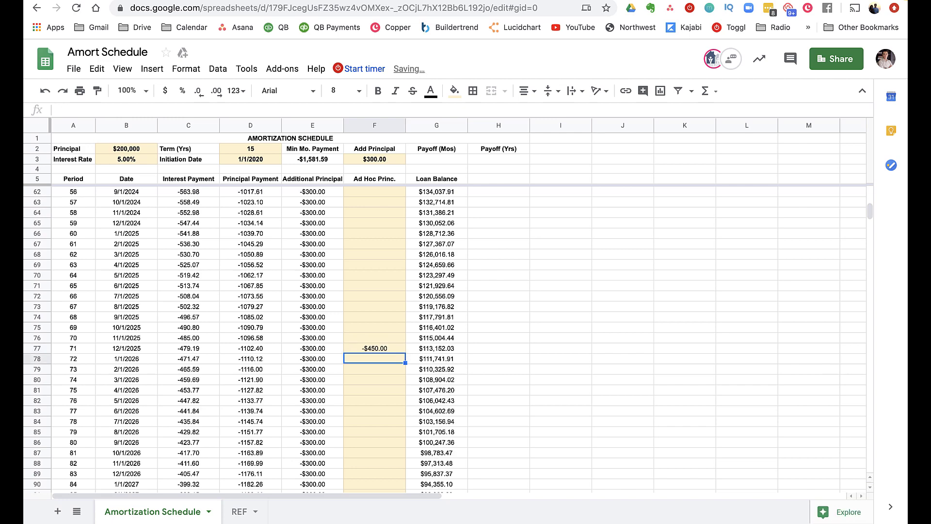
Step: Clear the ad hoc principal payment from period 71
{"action": "scroll", "coordinate": [763, 444], "scroll_direction": "down", "scroll_amount": 4}
{"action": "key", "text": "Up"}
{"action": "key", "text": "Delete"}
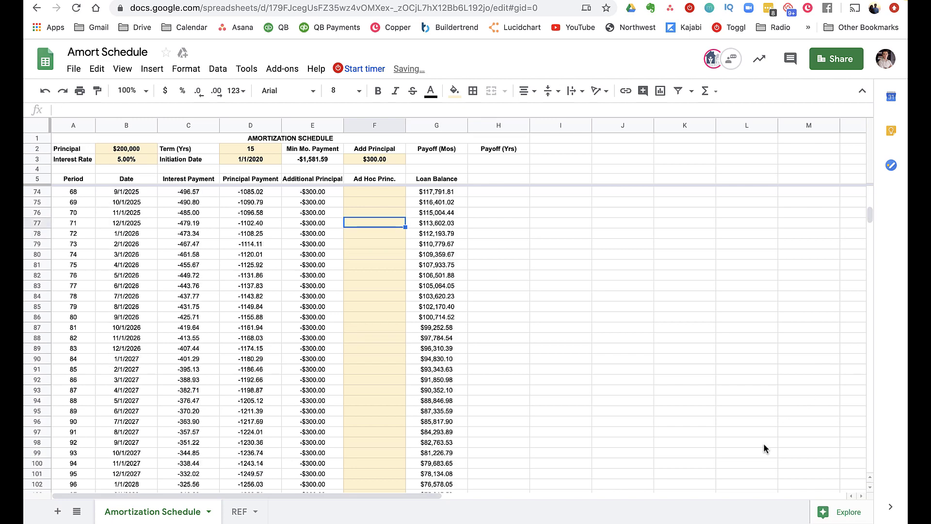
Step: Clear the monthly Add Principal amount in F3
{"action": "scroll", "coordinate": [526, 270], "scroll_direction": "up", "scroll_amount": 20}
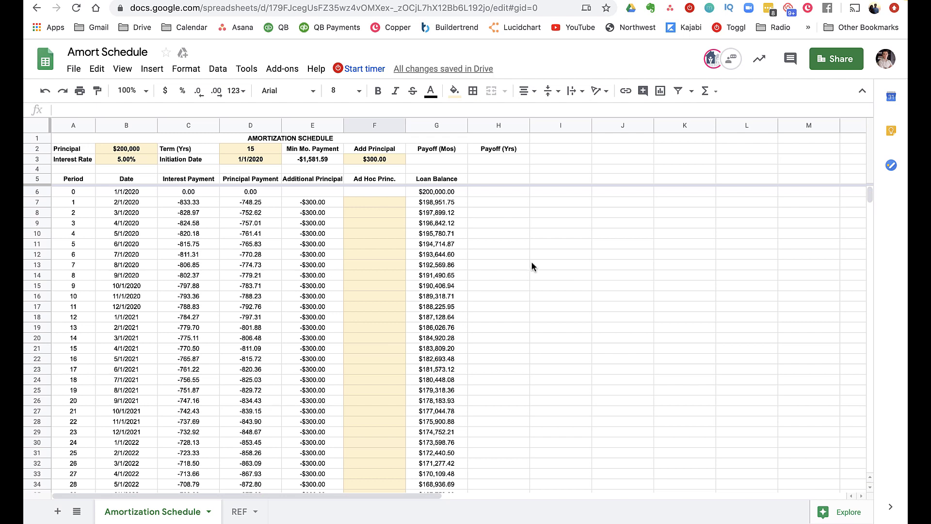
{"action": "left_click", "coordinate": [450, 162]}
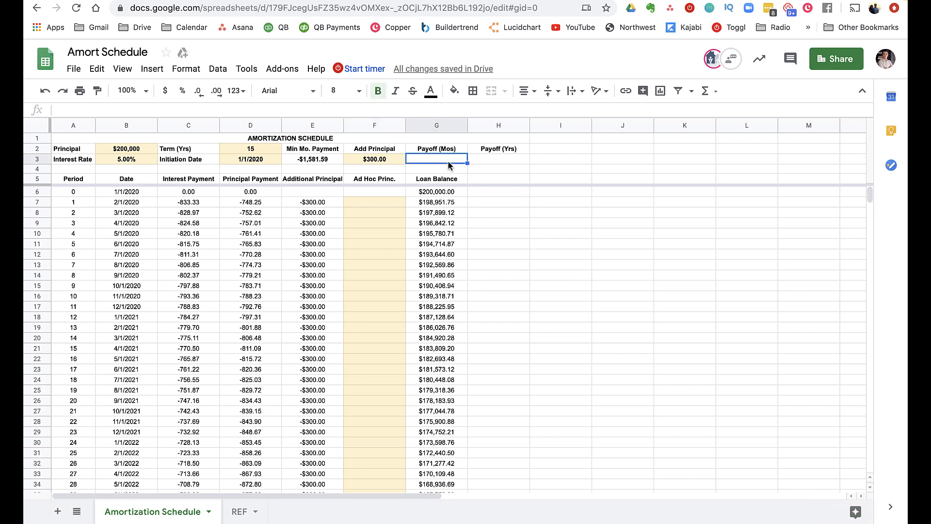
{"action": "left_click", "coordinate": [390, 160]}
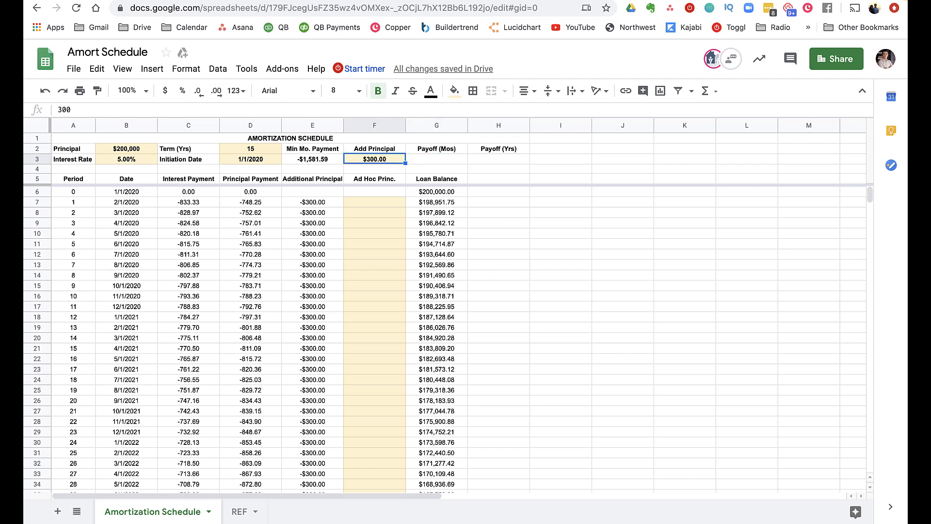
{"action": "key", "text": "Delete"}
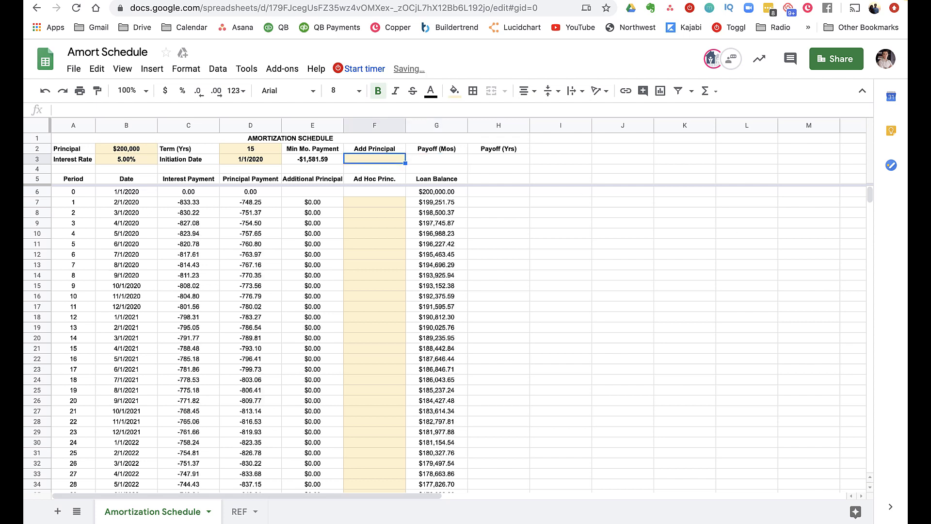
Step: Start an INDEX formula in G3 under Payoff (Mos), using the whole schedule A5:G366 as its reference
{"action": "left_click", "coordinate": [433, 156]}
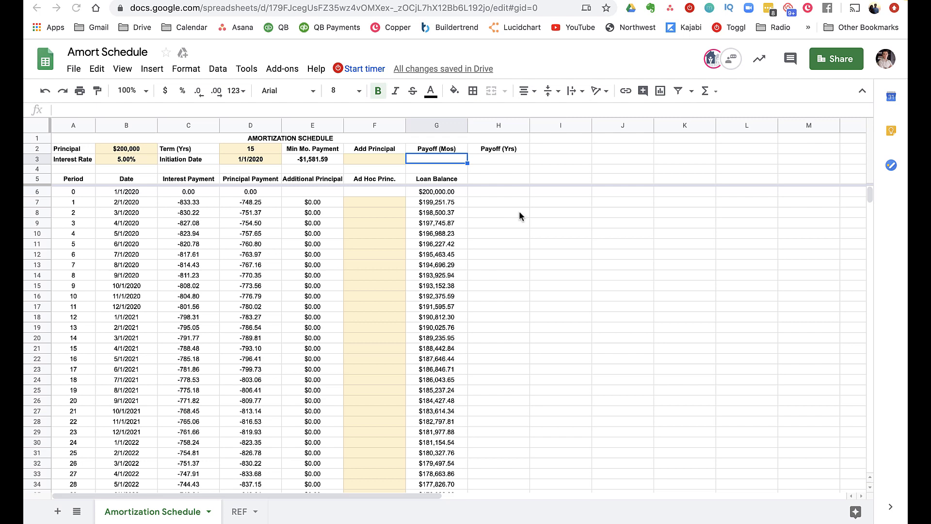
{"action": "left_click", "coordinate": [443, 159]}
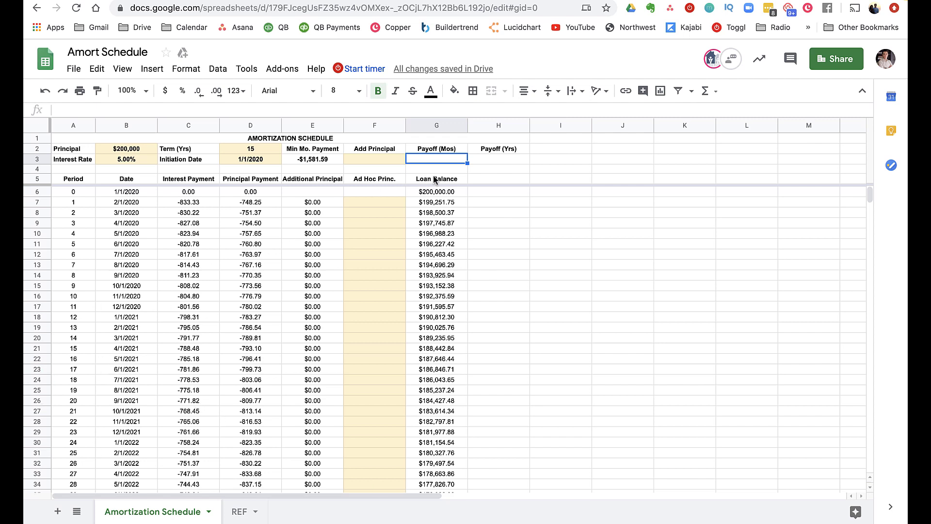
{"action": "type", "text": "="}
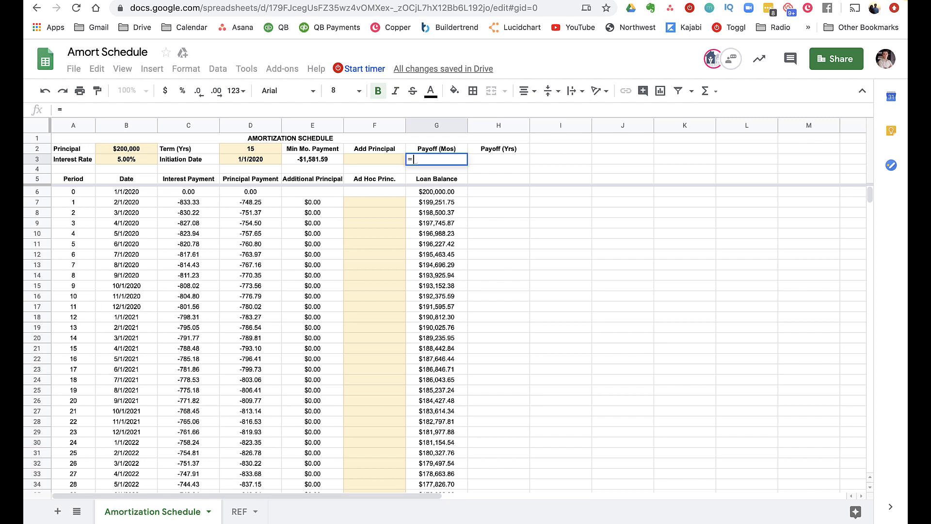
{"action": "type", "text": "index("}
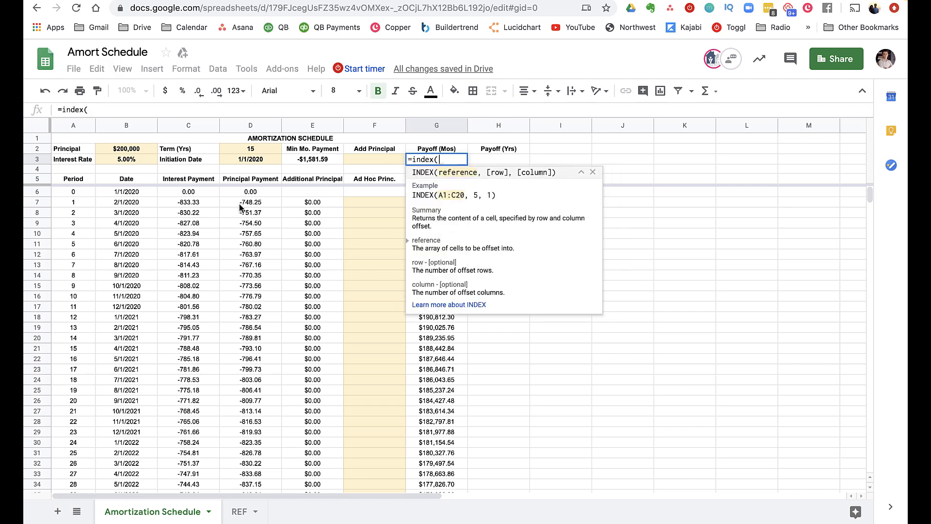
{"action": "left_click", "coordinate": [79, 180]}
{"action": "left_click_drag", "start_coordinate": [97, 182], "coordinate": [436, 489]}
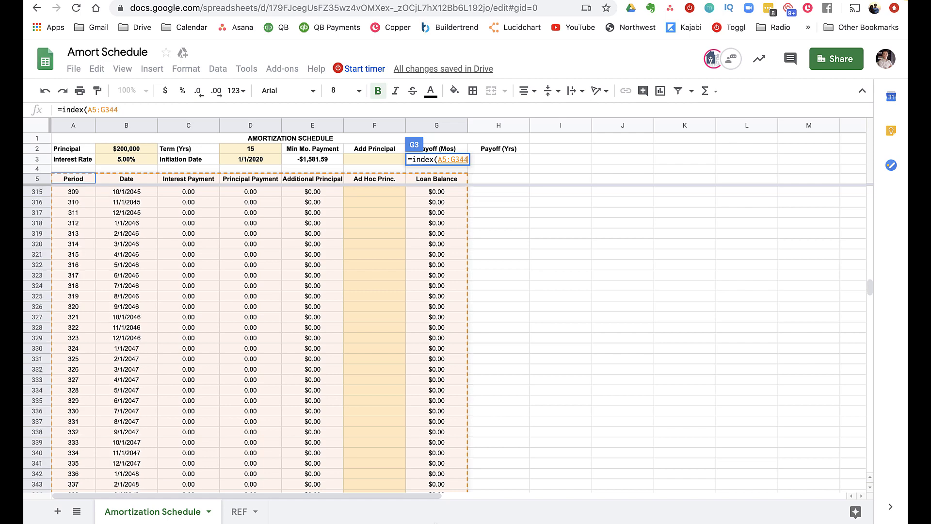
{"action": "left_click_drag", "start_coordinate": [437, 490], "coordinate": [444, 402]}
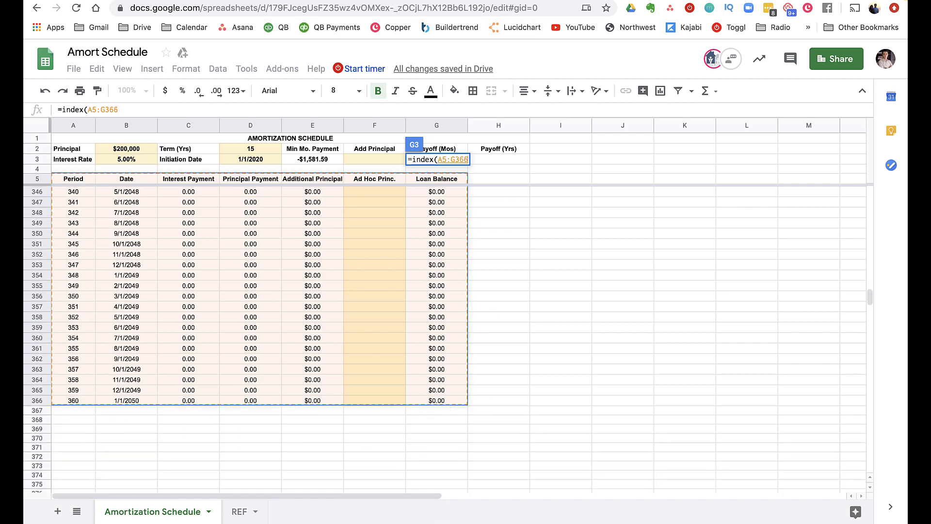
{"action": "type", "text": ","}
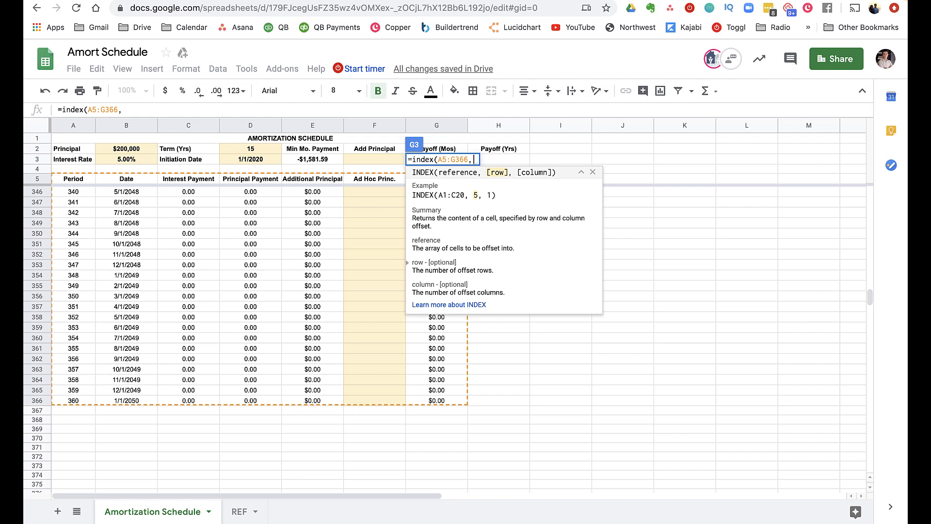
Step: Nest MATCH(0,G5:G366,0) as the row argument of the INDEX formula in G3, looking up zero in the Loan Balance column
{"action": "type", "text": "mat"}
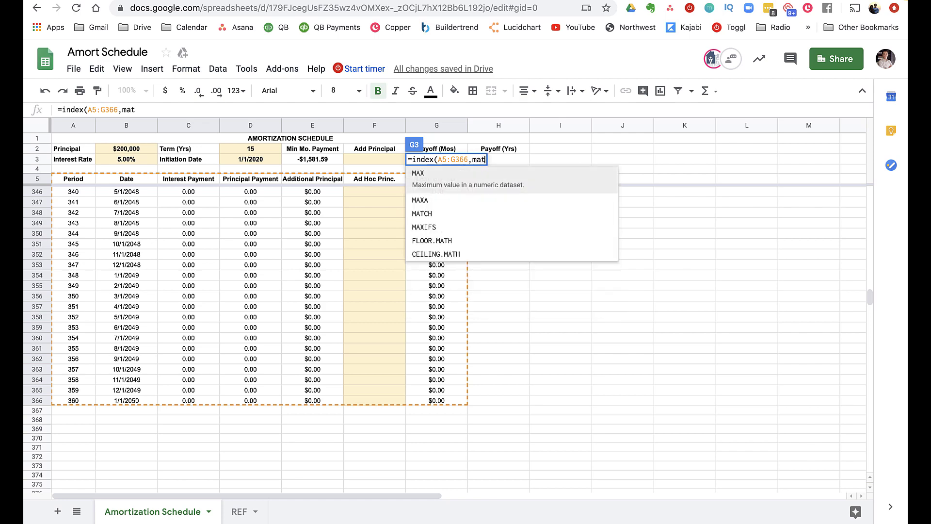
{"action": "type", "text": "ch("}
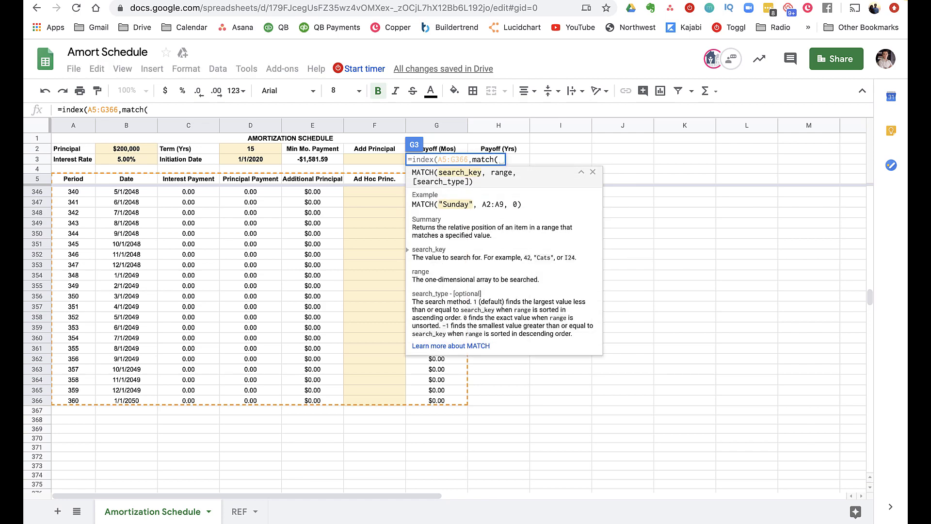
{"action": "type", "text": "0"}
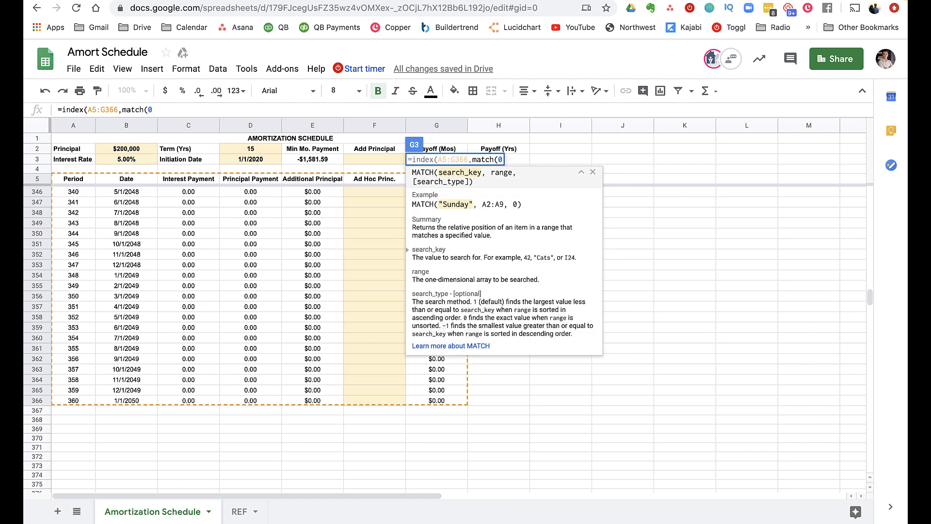
{"action": "type", "text": ","}
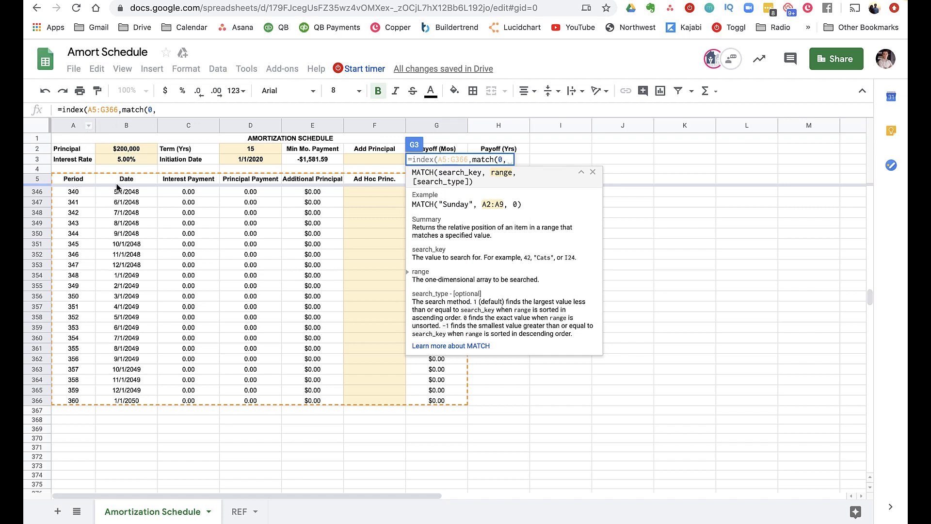
{"action": "scroll", "coordinate": [231, 192], "scroll_direction": "right", "scroll_amount": 2}
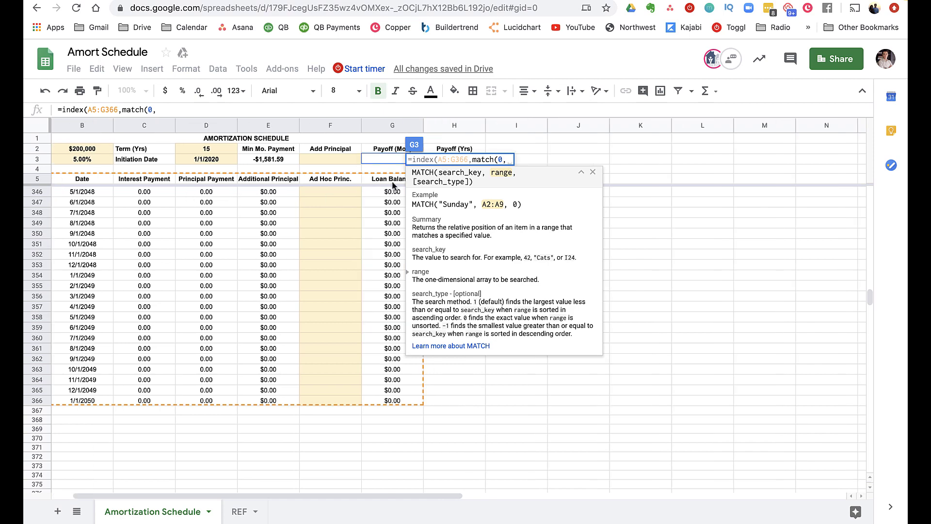
{"action": "left_click", "coordinate": [392, 182]}
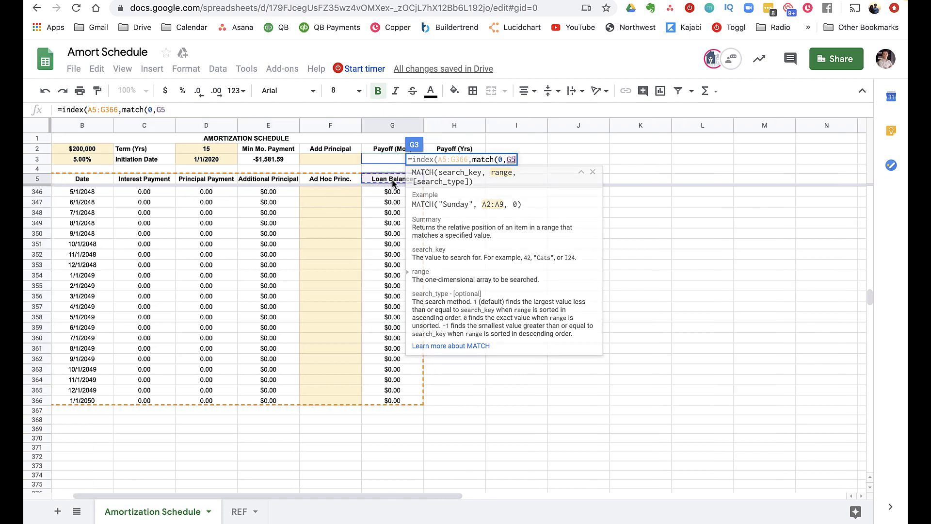
{"action": "left_click", "coordinate": [399, 401], "text": "shift"}
{"action": "type", "text": ","}
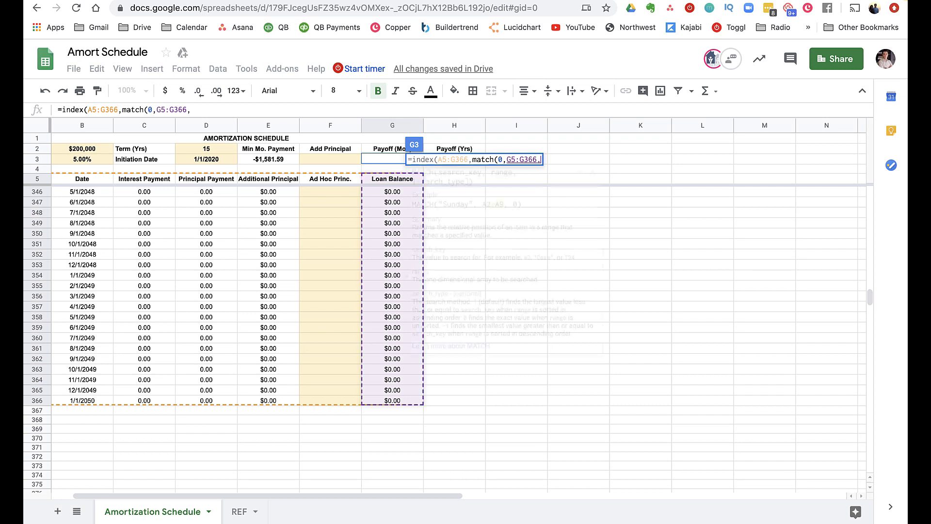
{"action": "type", "text": "0"}
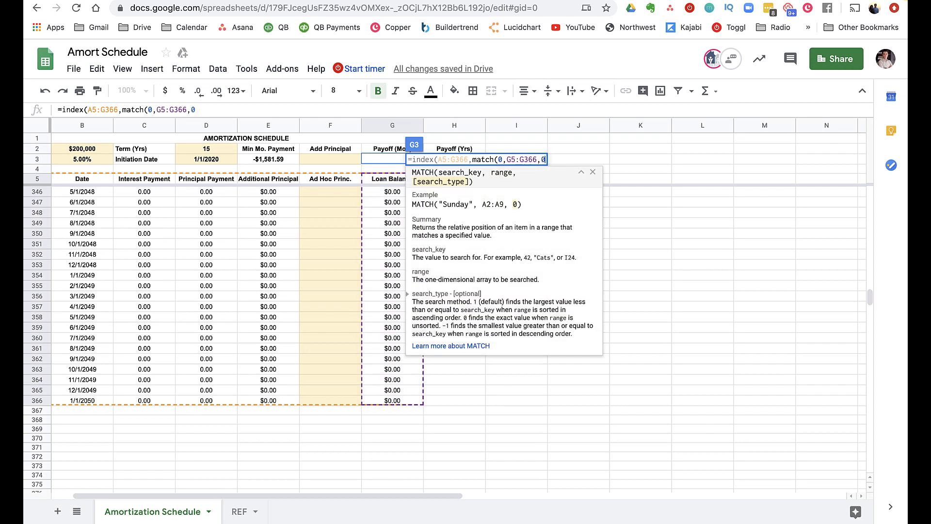
{"action": "type", "text": "),"}
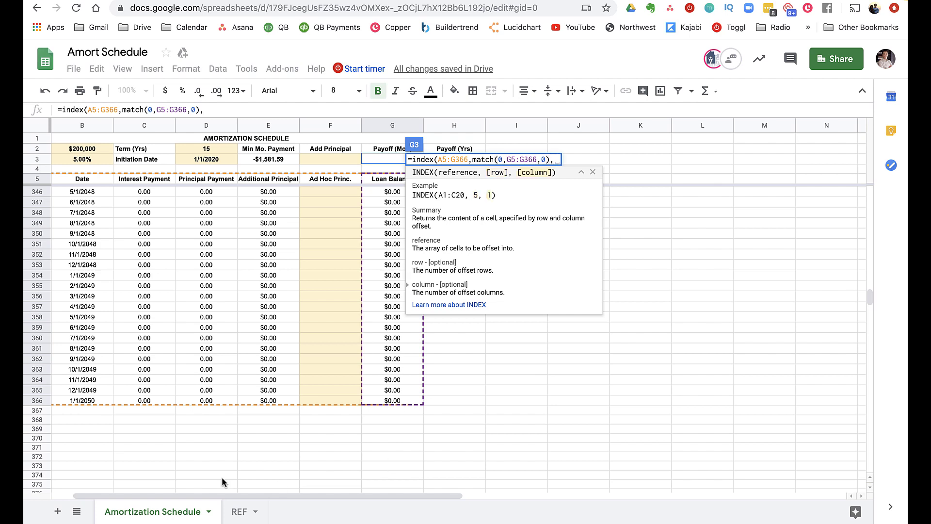
Step: Finish the INDEX formula in G3 with column 1, so it returns the Period number
{"action": "scroll", "coordinate": [216, 370], "scroll_direction": "left", "scroll_amount": 2}
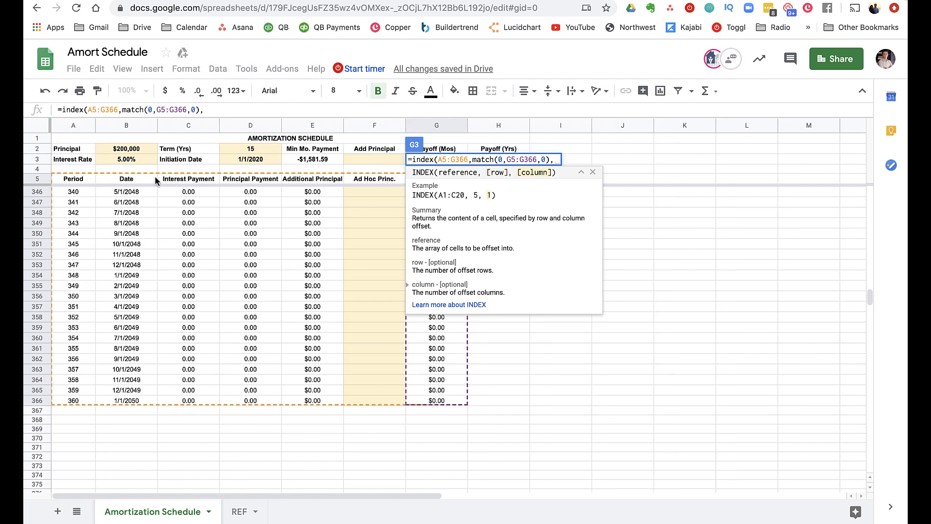
{"action": "type", "text": "1)"}
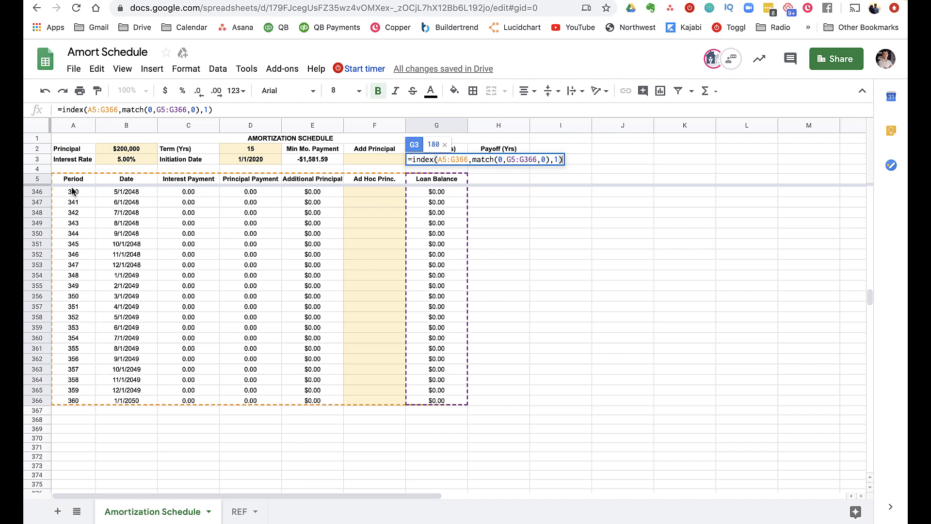
{"action": "key", "text": "Return"}
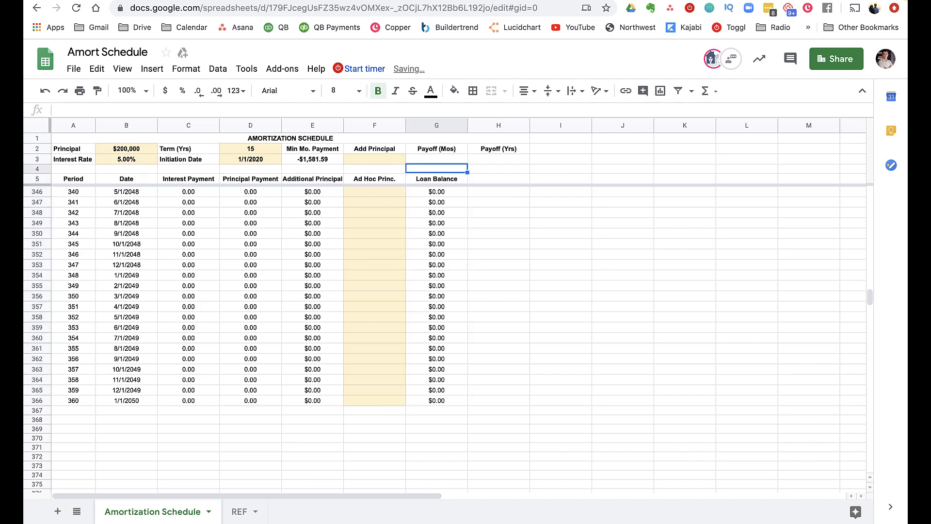
{"action": "key", "text": "Up"}
Step: Calculate Payoff (Yrs) in H3 with =G3/12
{"action": "scroll", "coordinate": [161, 249], "scroll_direction": "up", "scroll_amount": 20}
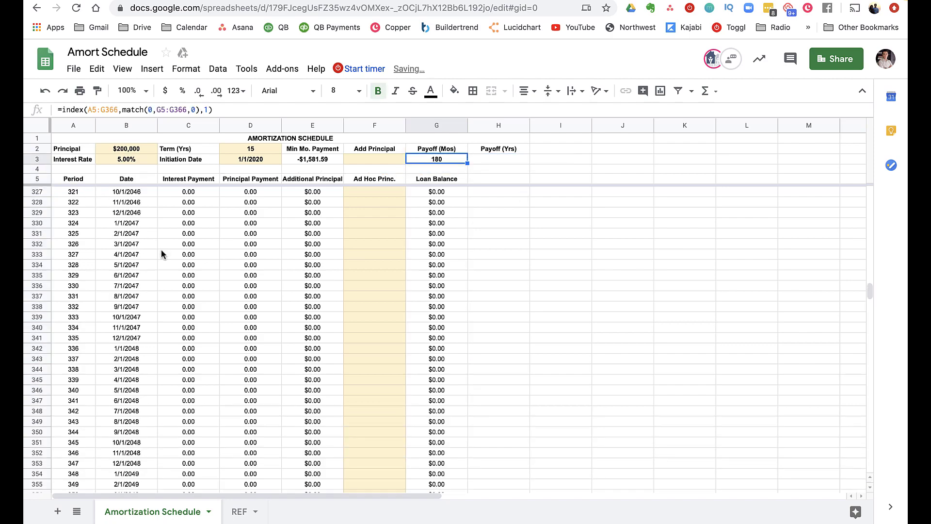
{"action": "scroll", "coordinate": [160, 250], "scroll_direction": "up", "scroll_amount": 9}
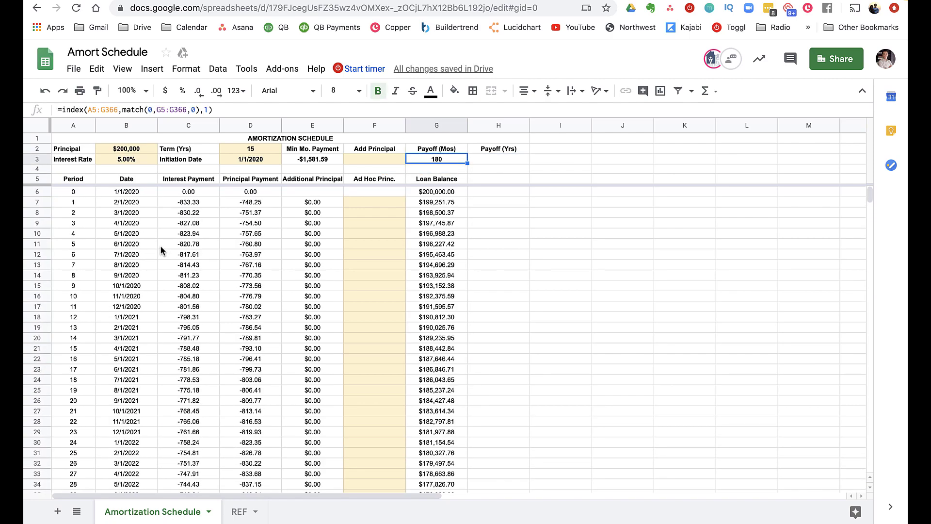
{"action": "left_click", "coordinate": [494, 159]}
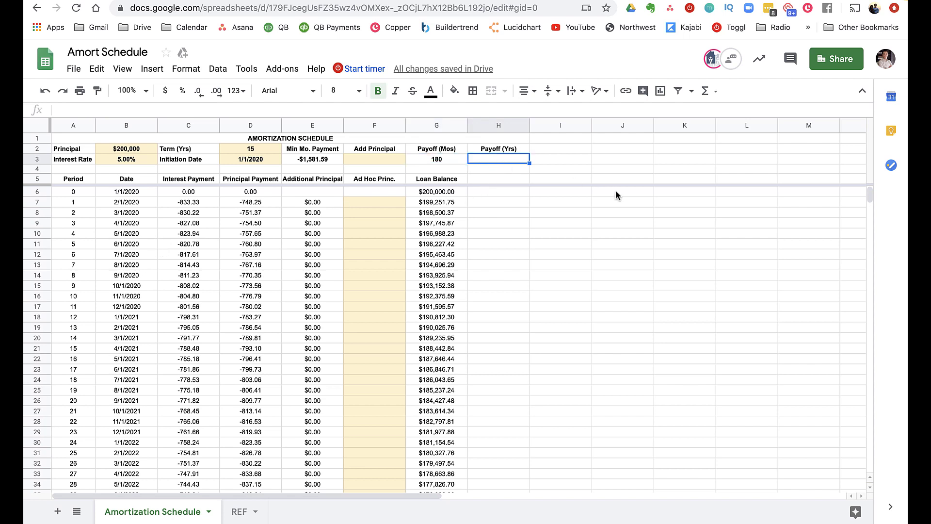
{"action": "type", "text": "=G3/12"}
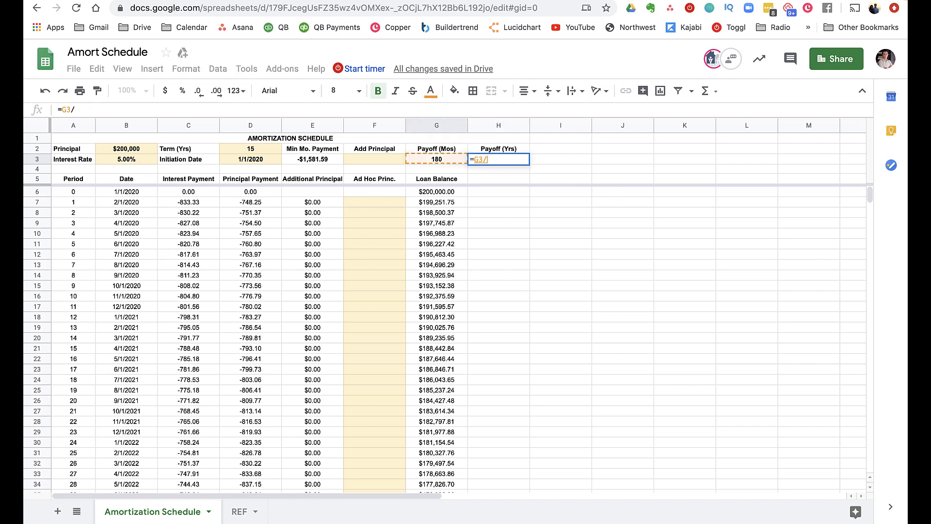
{"action": "key", "text": "Return"}
Step: Test the payoff formulas by setting the monthly Add Principal amount in F3 to 300
{"action": "key", "text": "Up"}
{"action": "key", "text": "Left"}
{"action": "key", "text": "Left"}
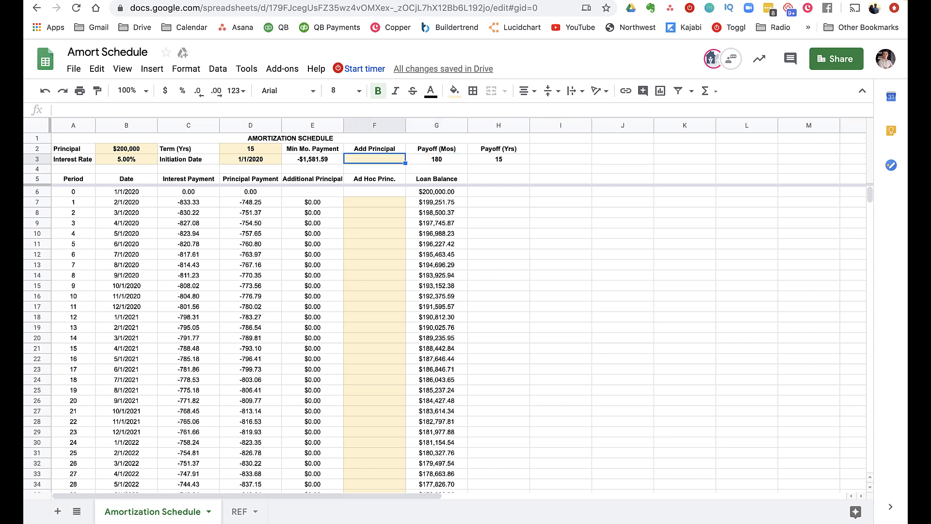
{"action": "type", "text": "300"}
{"action": "key", "text": "Tab"}
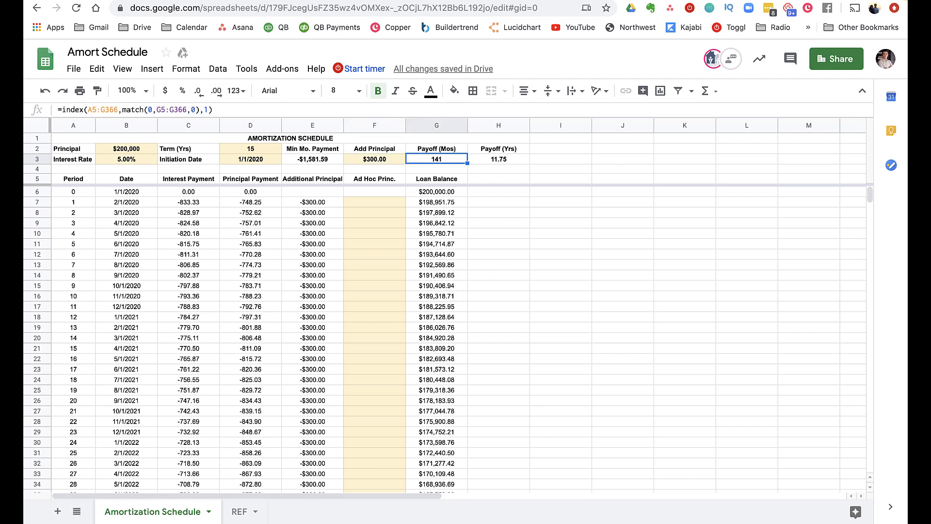
{"action": "key", "text": "Right"}
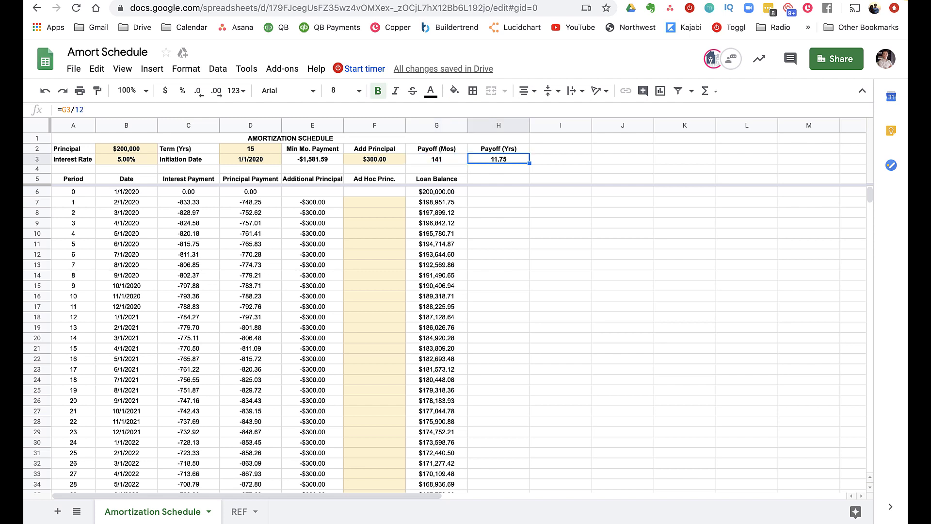
Step: Change the monthly Add Principal amount in F3 to 20 and check the payoff time in months
{"action": "key", "text": "Left"}
{"action": "key", "text": "Left"}
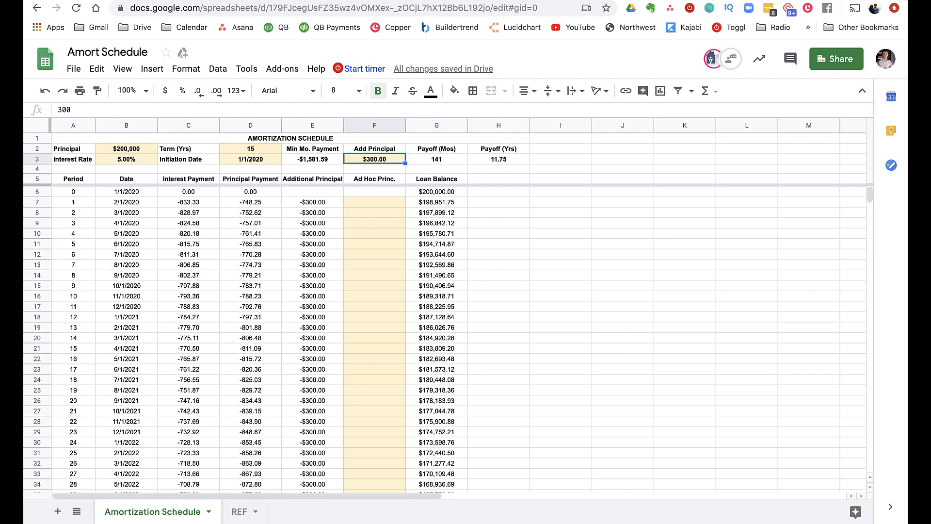
{"action": "type", "text": "20"}
{"action": "key", "text": "Return"}
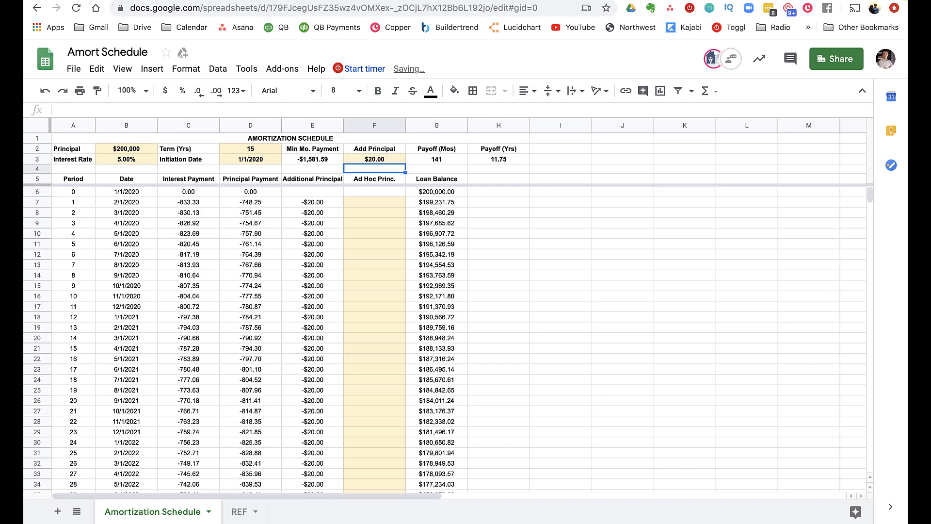
{"action": "key", "text": "Up"}
{"action": "key", "text": "Right"}
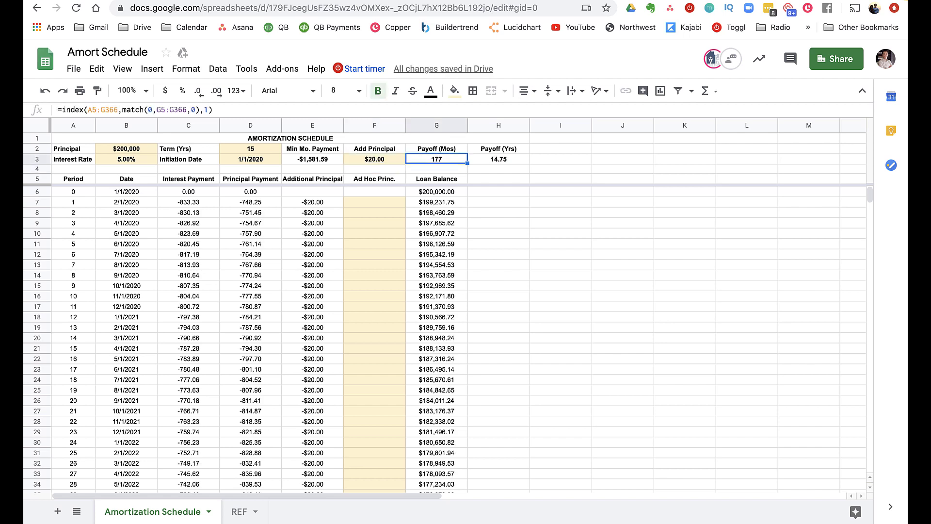
Step: Check the payoff time in years and set the monthly Add Principal amount in F3 to 1000
{"action": "key", "text": "Right"}
{"action": "key", "text": "Left"}
{"action": "key", "text": "Left"}
{"action": "type", "text": "1000"}
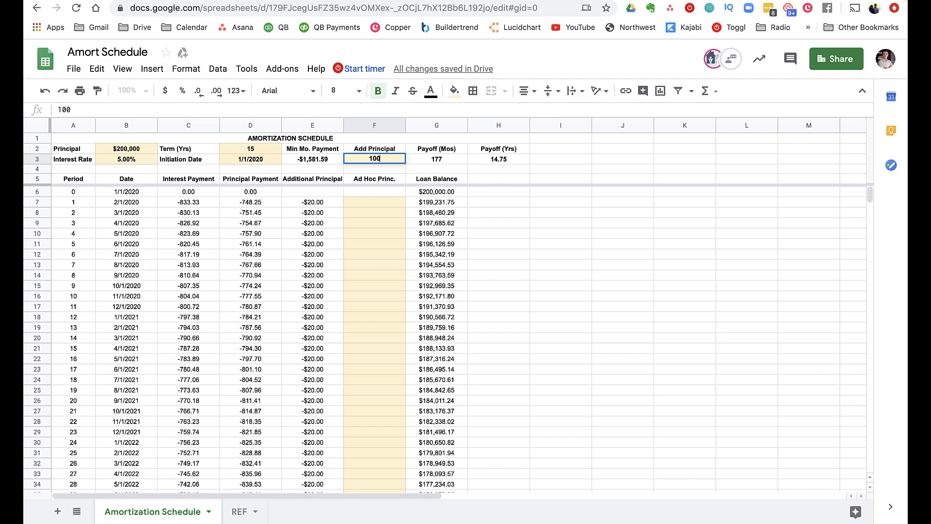
{"action": "key", "text": "Return"}
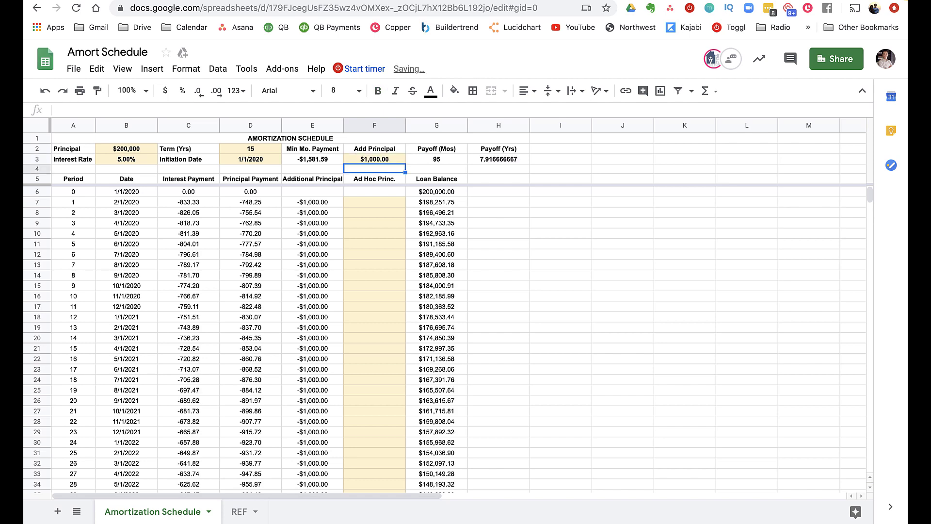
Step: Return the monthly Add Principal amount in F3 to 300
{"action": "key", "text": "Down"}
{"action": "key", "text": "Up"}
{"action": "key", "text": "Up"}
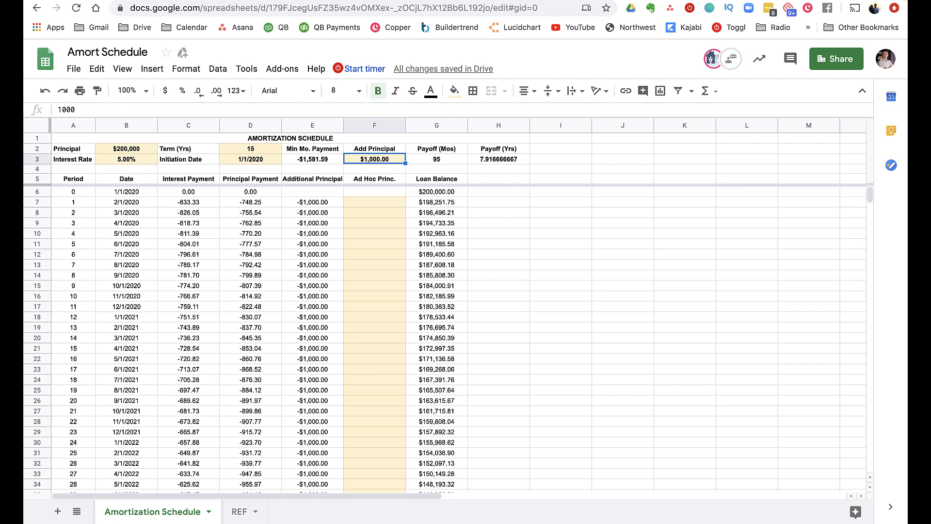
{"action": "type", "text": "300"}
{"action": "key", "text": "Return"}
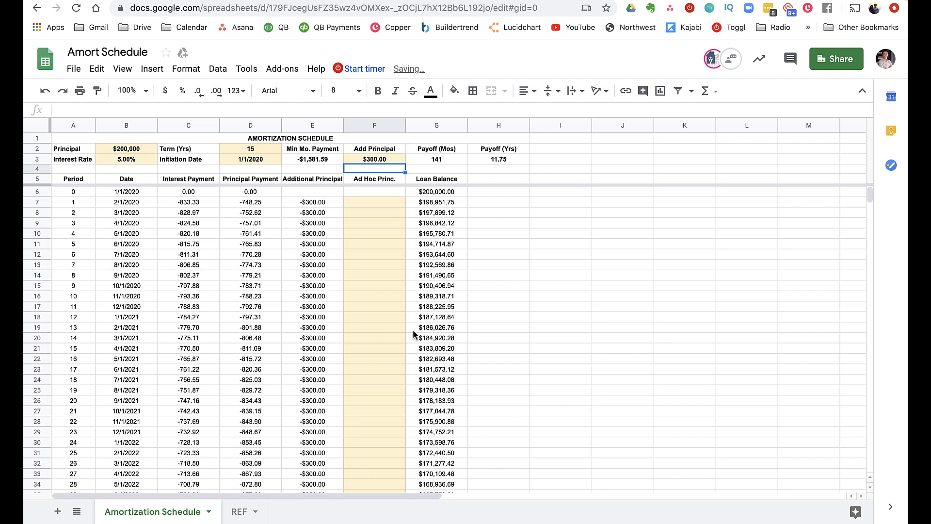
Step: Enter an ad hoc principal payment of -20 for period 3 in F9 and fill the F7:F9 pattern down to F27
{"action": "left_click", "coordinate": [389, 221]}
{"action": "mouse_move", "coordinate": [429, 507]}
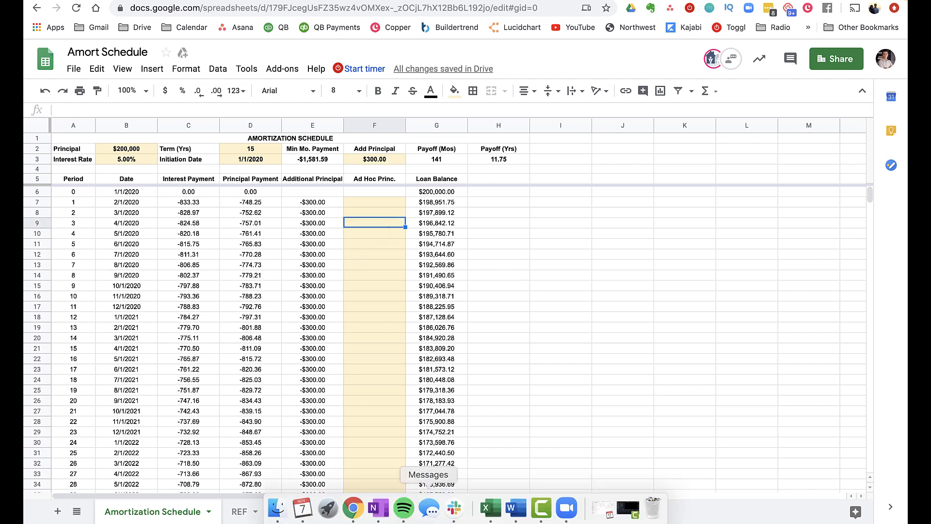
{"action": "type", "text": "-20"}
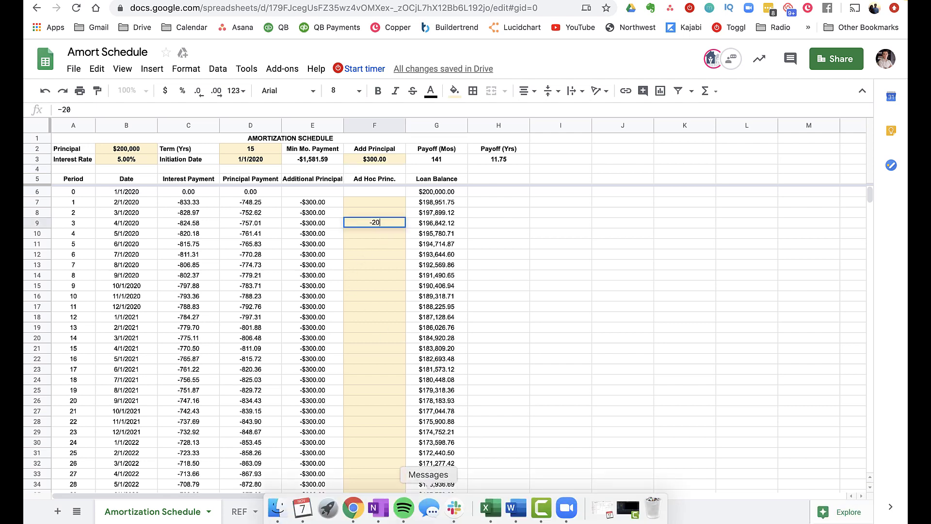
{"action": "key", "text": "Return"}
{"action": "key", "text": "Up"}
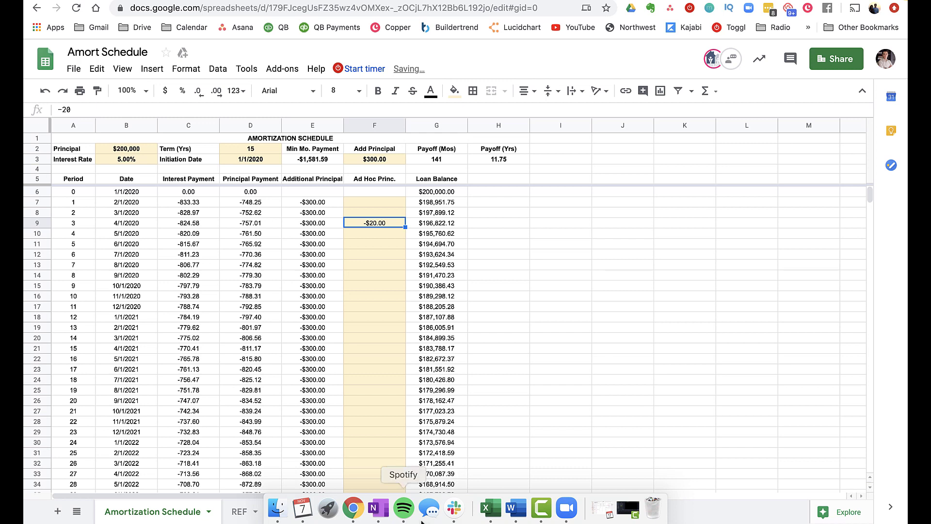
{"action": "left_click_drag", "start_coordinate": [383, 202], "coordinate": [388, 415]}
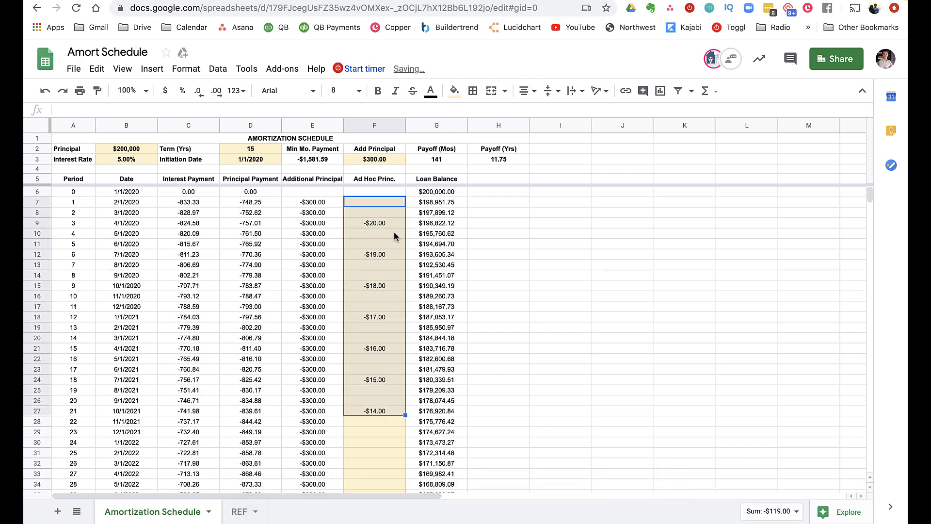
Step: Set the period 6 ad hoc payment in F12 to -20 and fill the pattern from F7:F12 down to F32
{"action": "left_click", "coordinate": [380, 225]}
{"action": "left_click", "coordinate": [387, 255]}
{"action": "type", "text": "-$20"}
{"action": "key", "text": "Return"}
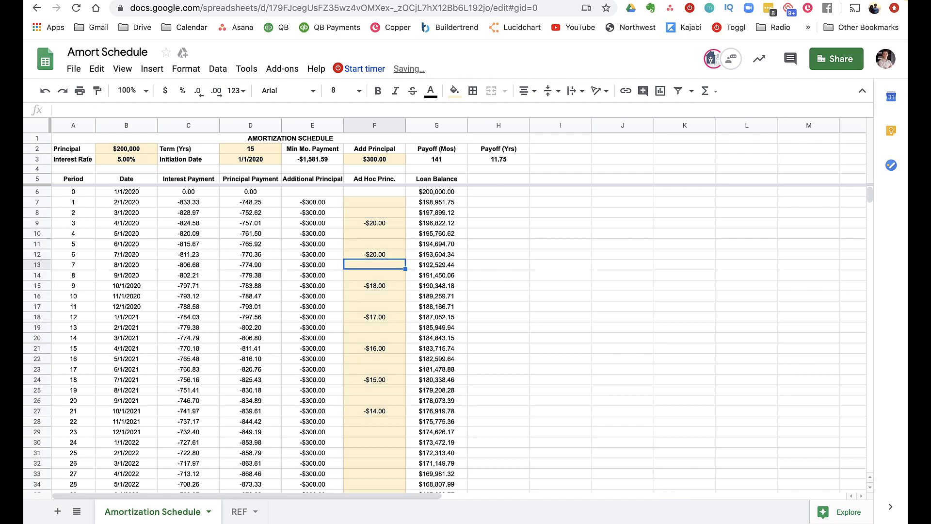
{"action": "left_click_drag", "start_coordinate": [388, 207], "coordinate": [391, 461]}
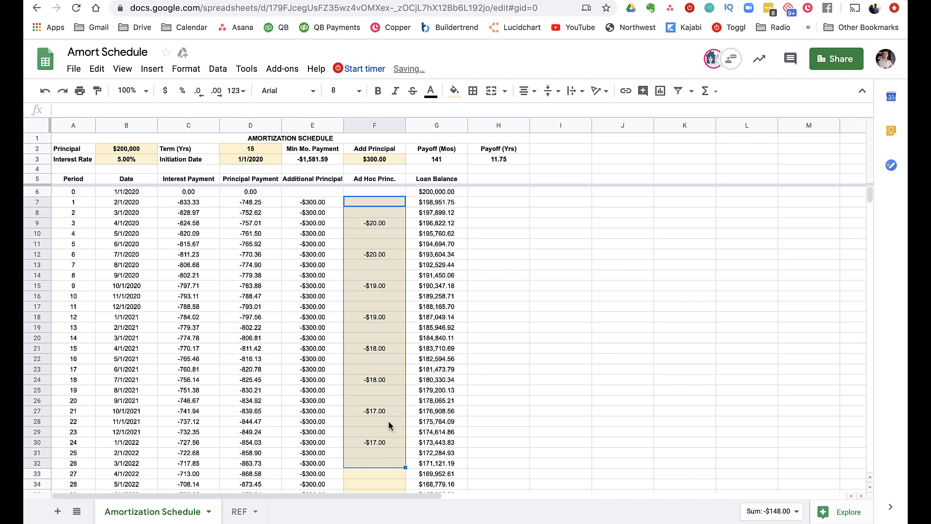
Step: Set the ad hoc principal payments for periods 9 and 12 in F15 and F18 to -20
{"action": "left_click", "coordinate": [372, 286]}
{"action": "type", "text": "-20"}
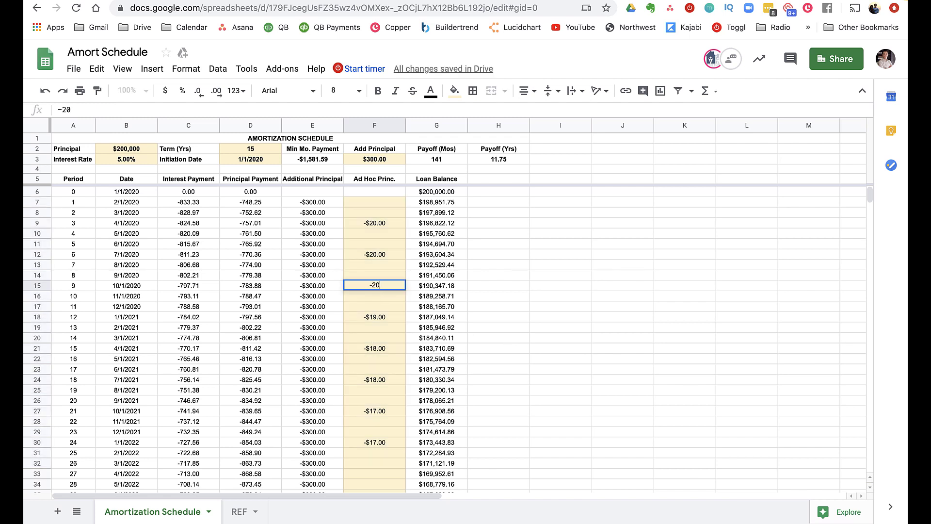
{"action": "key", "text": "Return"}
{"action": "key", "text": "Down"}
{"action": "key", "text": "Down"}
{"action": "key", "text": "Down"}
{"action": "key", "text": "Down"}
{"action": "key", "text": "Up"}
{"action": "key", "text": "Up"}
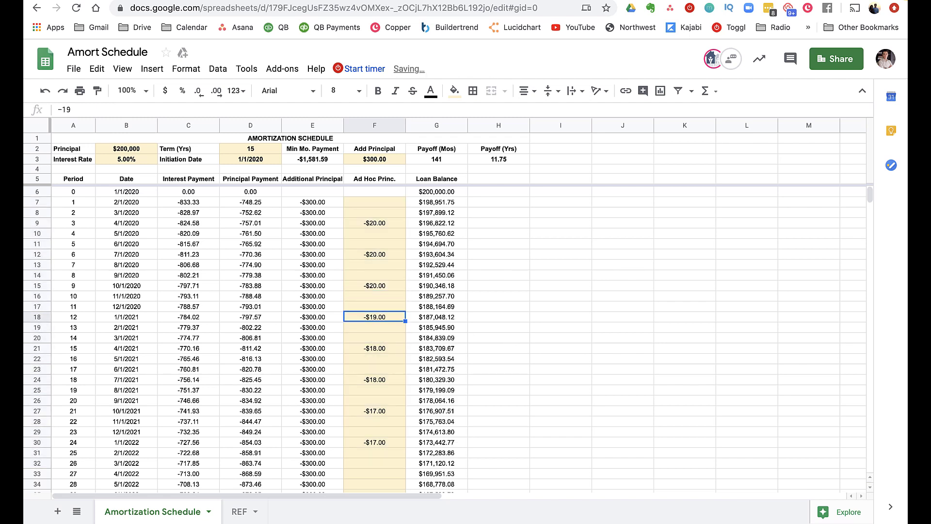
{"action": "type", "text": "-20"}
{"action": "key", "text": "Return"}
{"action": "key", "text": "Down"}
{"action": "key", "text": "Down"}
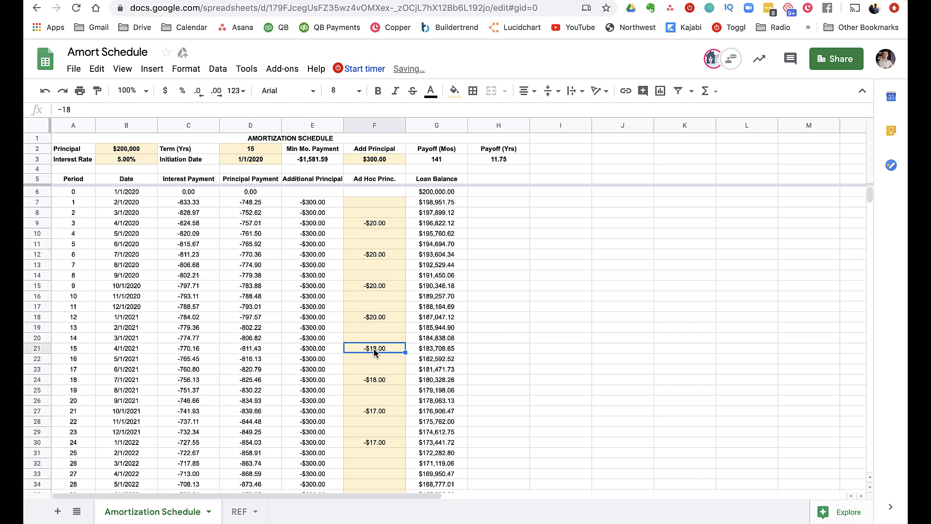
Step: Set the ad hoc principal payments for periods 15 and 18 in F21 and F24 to -20
{"action": "type", "text": "-20"}
{"action": "key", "text": "Return"}
{"action": "left_click", "coordinate": [372, 381]}
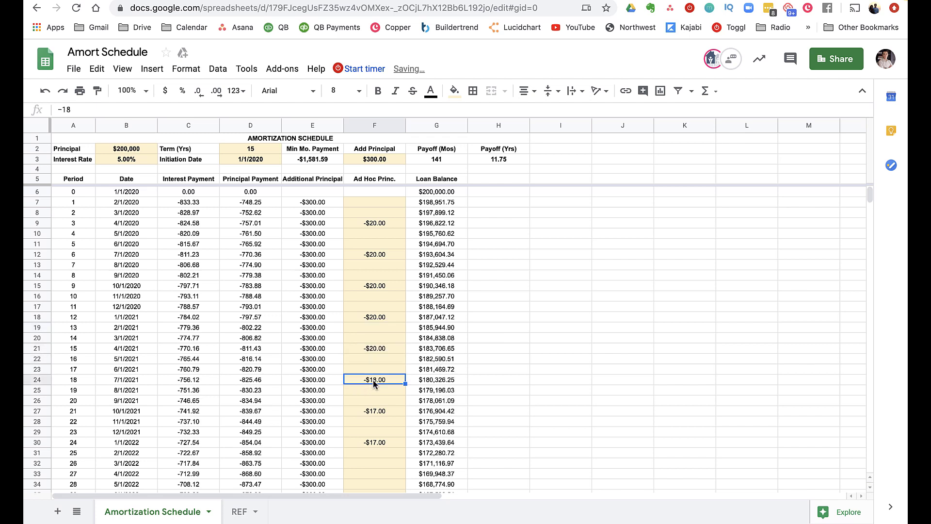
{"action": "type", "text": "=2"}
{"action": "key", "text": "BackSpace"}
{"action": "key", "text": "BackSpace"}
{"action": "type", "text": "-20"}
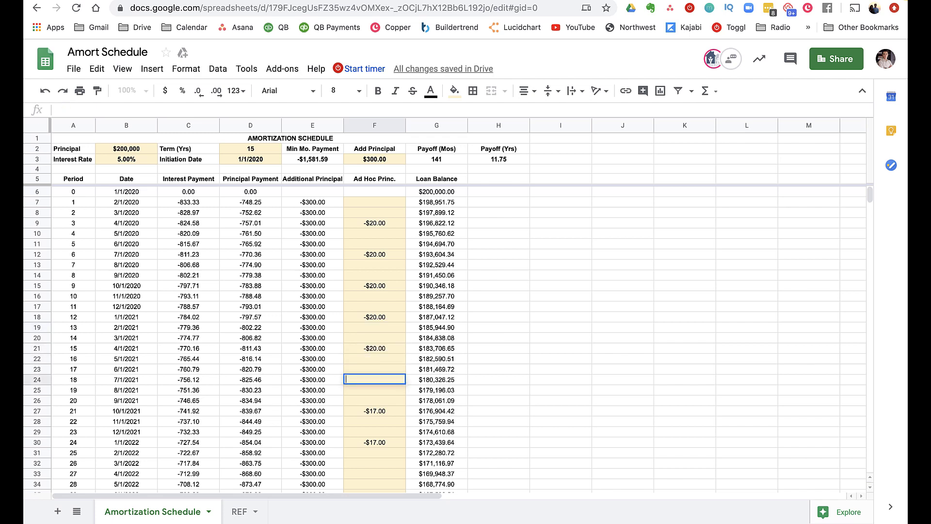
{"action": "key", "text": "Return"}
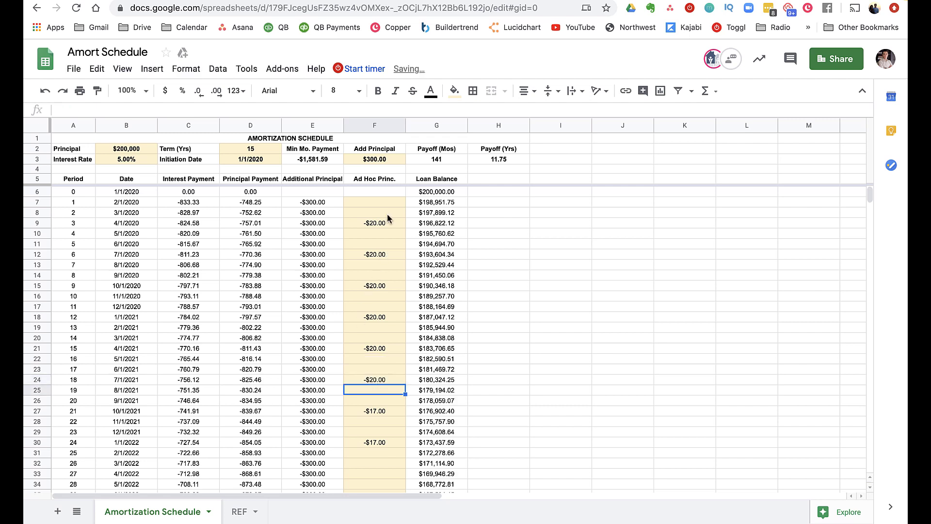
Step: Clear the ad hoc principal payments from F7:F32 and check the schedule rows past the payoff
{"action": "left_click_drag", "start_coordinate": [387, 203], "coordinate": [397, 461]}
{"action": "key", "text": "Delete"}
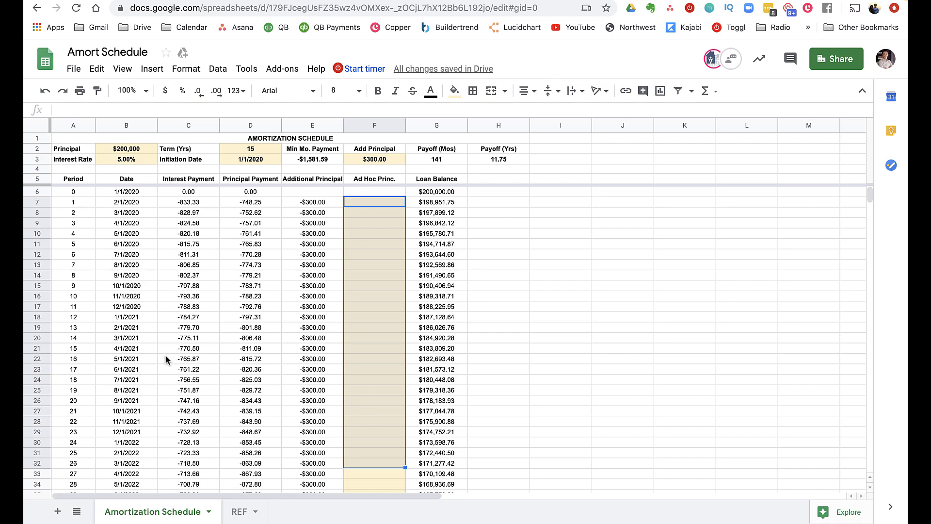
{"action": "scroll", "coordinate": [167, 357], "scroll_direction": "down", "scroll_amount": 20}
{"action": "scroll", "coordinate": [167, 357], "scroll_direction": "down", "scroll_amount": 20}
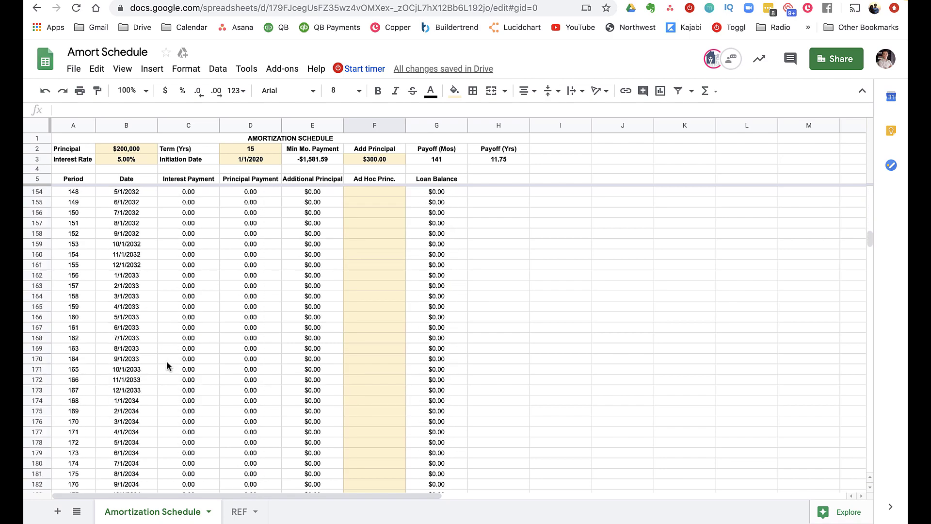
{"action": "scroll", "coordinate": [164, 367], "scroll_direction": "up", "scroll_amount": 17}
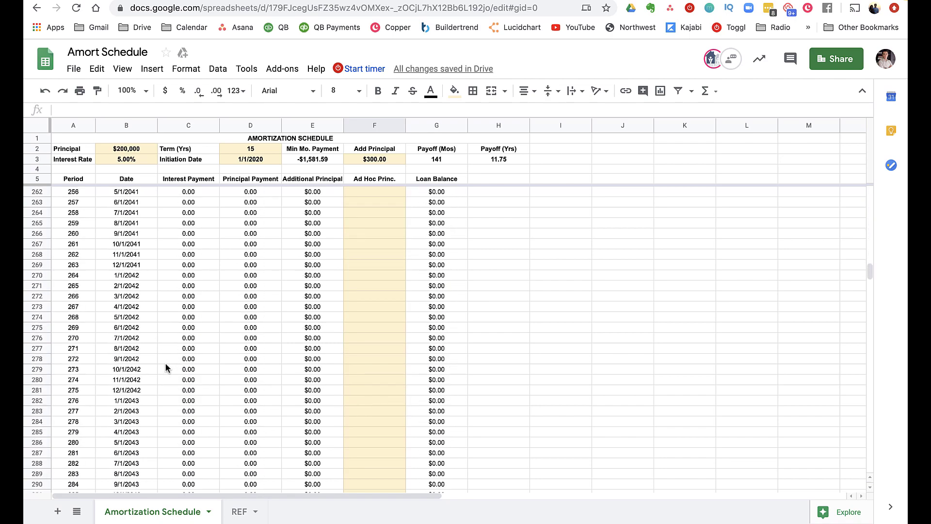
{"action": "scroll", "coordinate": [169, 364], "scroll_direction": "up", "scroll_amount": 20}
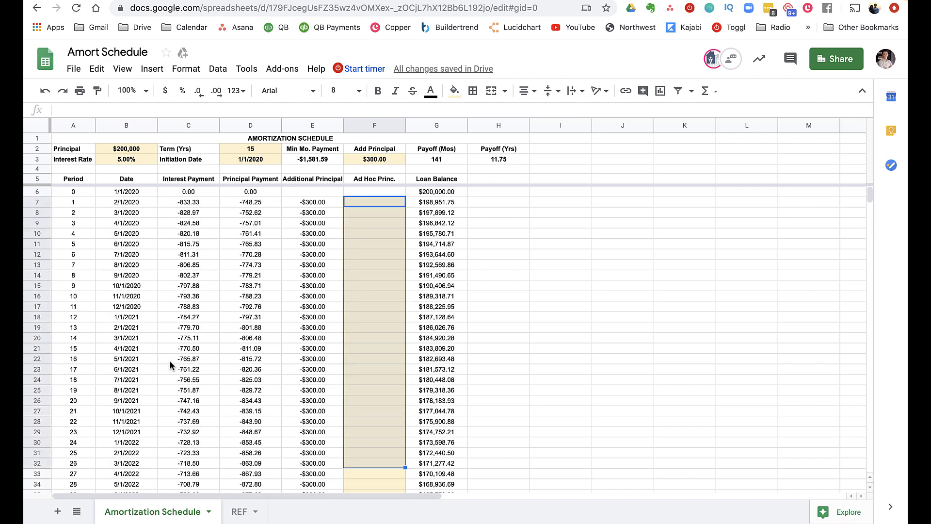
Step: Wrap the date formula in B7 in an IF that returns "" when A7>D2*12
{"action": "left_click", "coordinate": [206, 243]}
{"action": "left_click", "coordinate": [126, 203]}
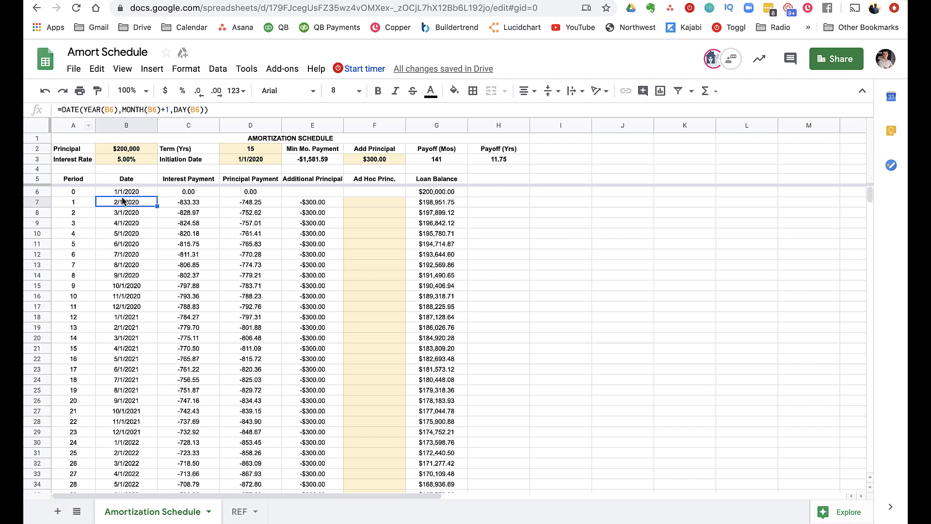
{"action": "left_click", "coordinate": [62, 110]}
{"action": "type", "text": "if("}
{"action": "left_click", "coordinate": [331, 244]}
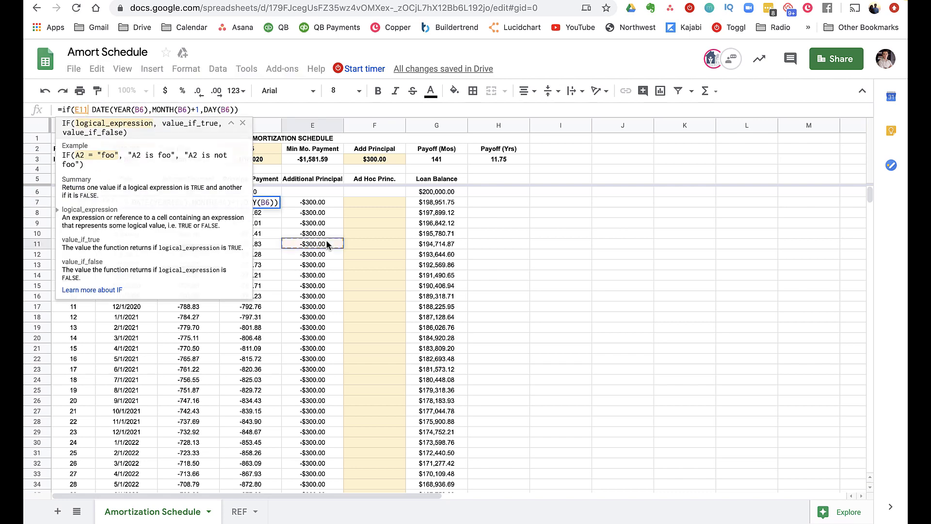
{"action": "left_click", "coordinate": [73, 204]}
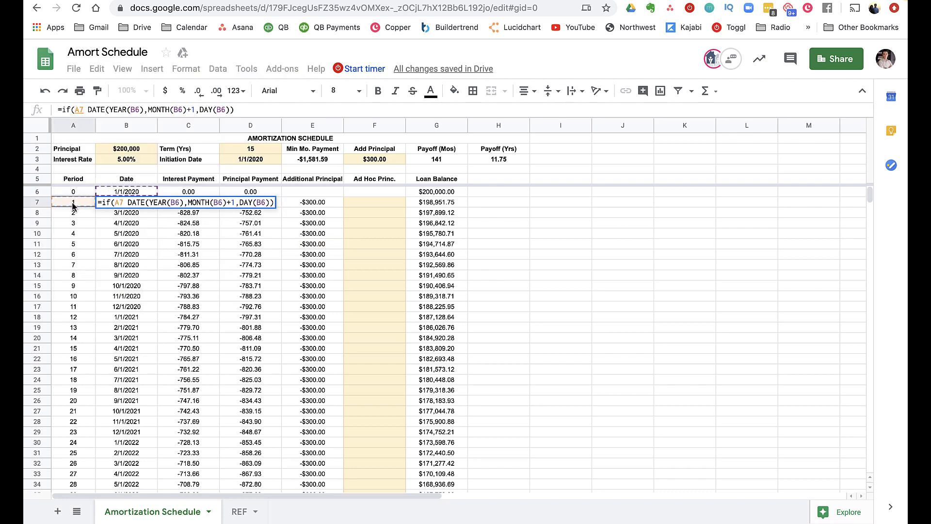
{"action": "type", "text": ">"}
{"action": "left_click", "coordinate": [322, 226]}
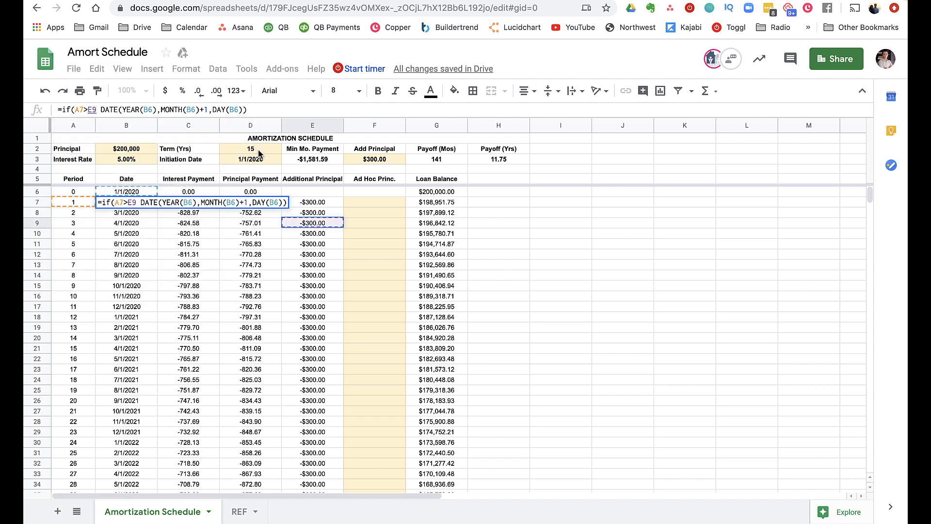
{"action": "left_click", "coordinate": [259, 151]}
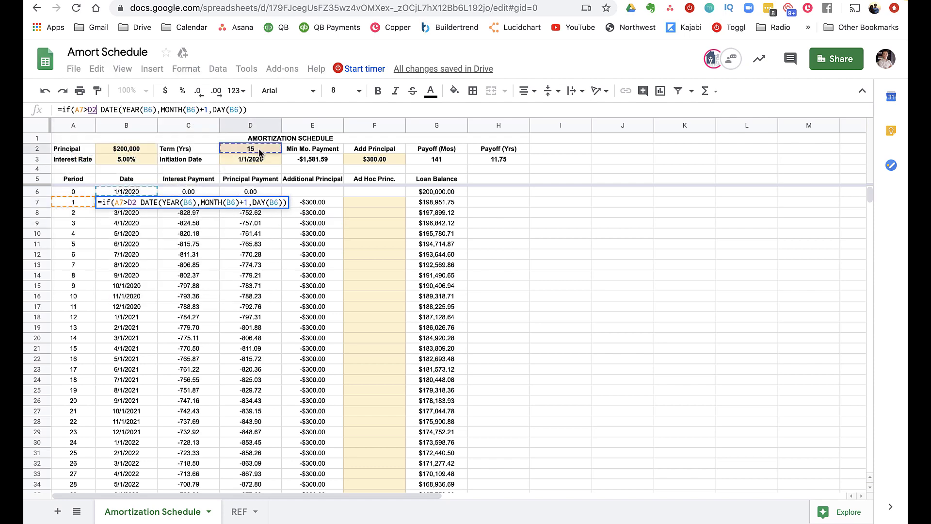
{"action": "type", "text": "*12,\"\""}
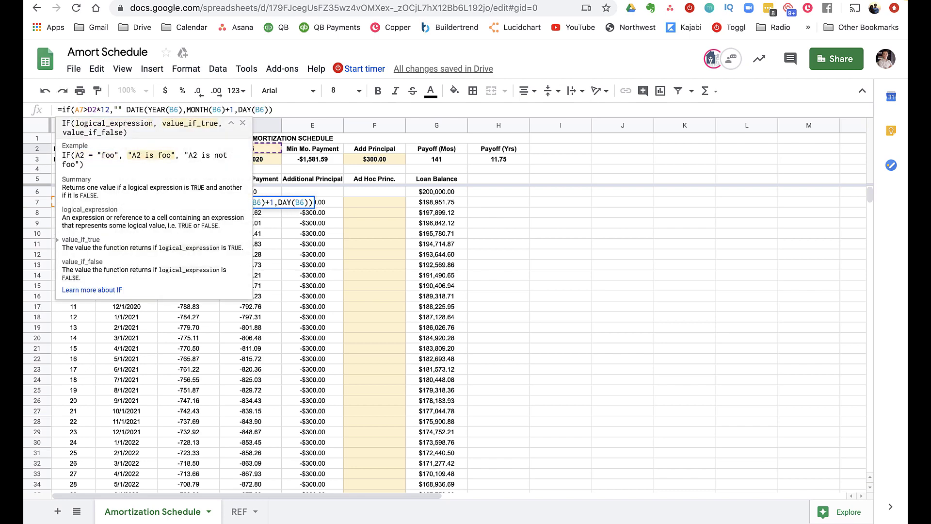
{"action": "key", "text": "Return"}
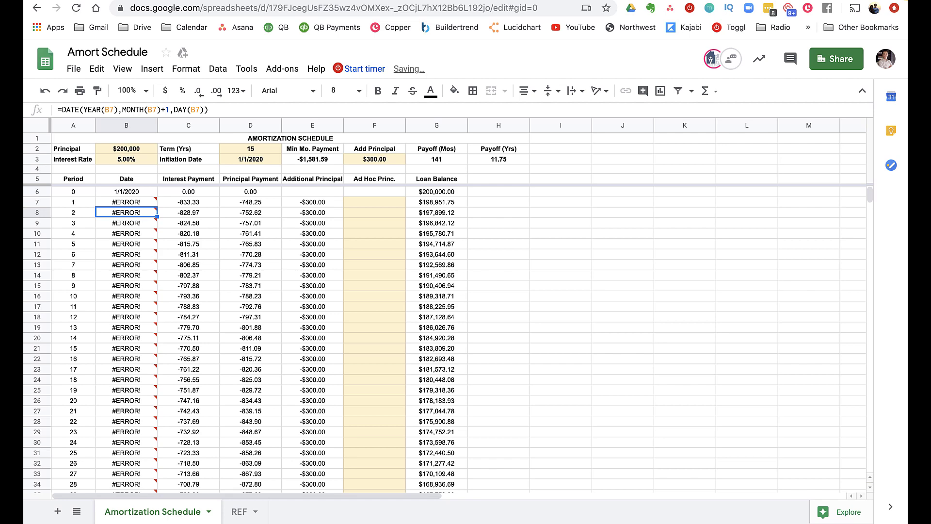
Step: Correct the IF formula in B7 by adding the missing comma between "" and the DATE function
{"action": "key", "text": "Up"}
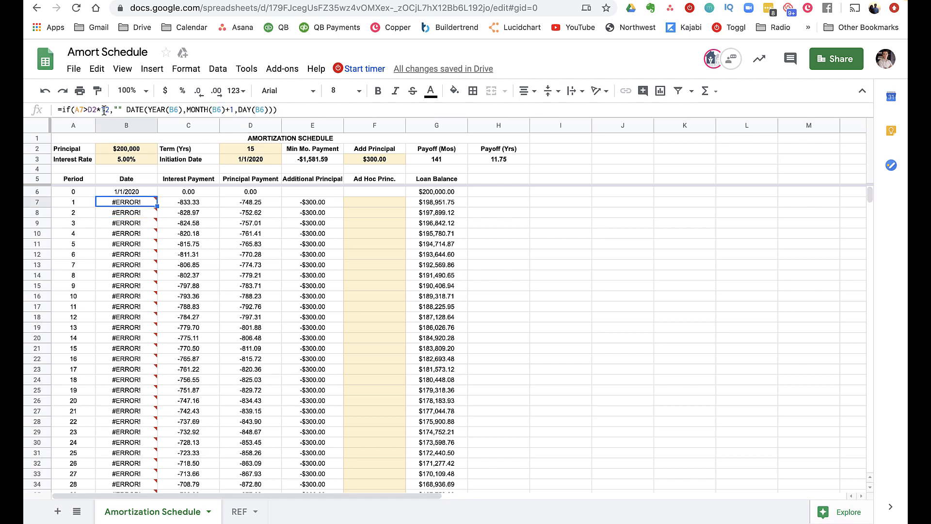
{"action": "left_click", "coordinate": [125, 110]}
{"action": "key", "text": "BackSpace"}
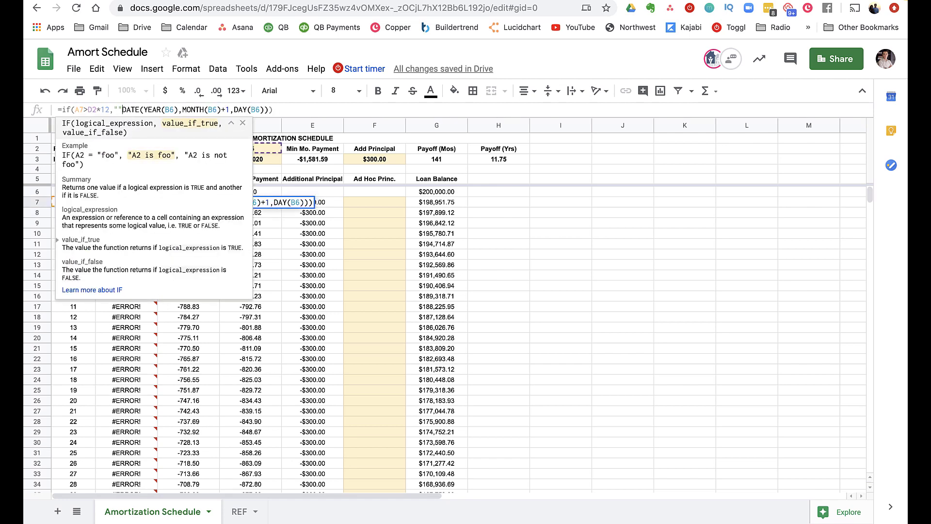
{"action": "key", "text": "BackSpace"}
{"action": "key", "text": "BackSpace"}
{"action": "key", "text": "BackSpace"}
{"action": "key", "text": "BackSpace"}
{"action": "key", "text": "BackSpace"}
{"action": "key", "text": "BackSpace"}
{"action": "key", "text": "BackSpace"}
{"action": "key", "text": "BackSpace"}
{"action": "key", "text": "BackSpace"}
{"action": "key", "text": "BackSpace"}
{"action": "key", "text": "BackSpace"}
{"action": "key", "text": "BackSpace"}
{"action": "key", "text": "BackSpace"}
{"action": "key", "text": "BackSpace"}
{"action": "key", "text": "Return"}
{"action": "key", "text": "ctrl+z"}
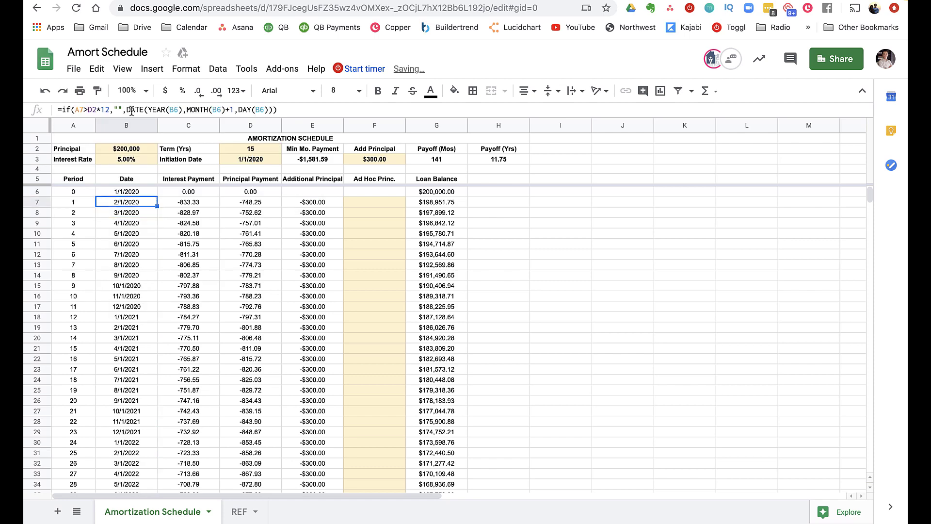
Step: Copy the if(A7>D2*12,"" condition from B7 and wrap the interest payment formula in C7 with it
{"action": "left_click_drag", "start_coordinate": [121, 110], "coordinate": [64, 109]}
{"action": "key", "text": "ctrl+c"}
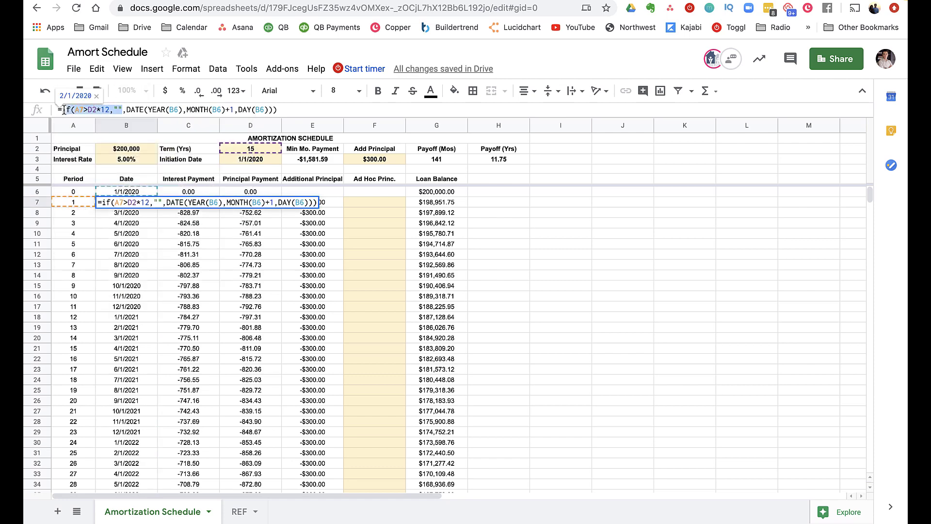
{"action": "key", "text": "Tab"}
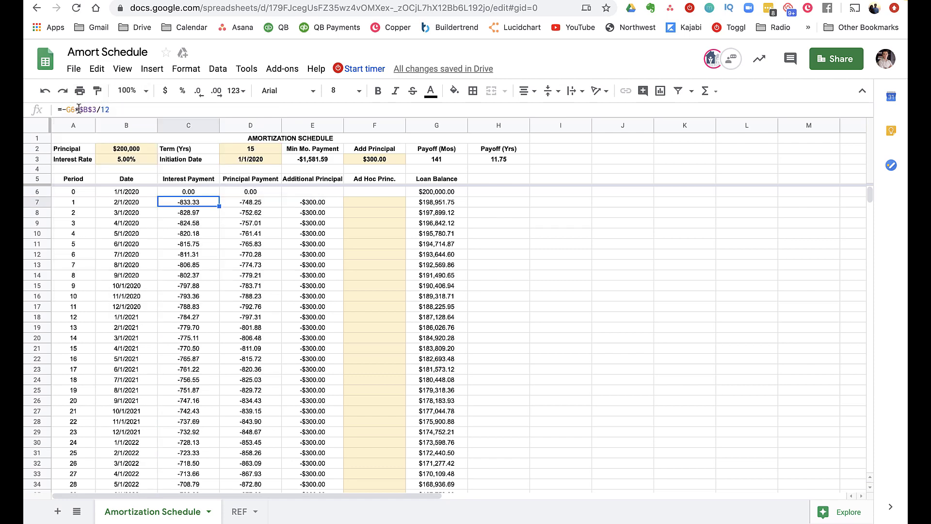
{"action": "left_click", "coordinate": [63, 110]}
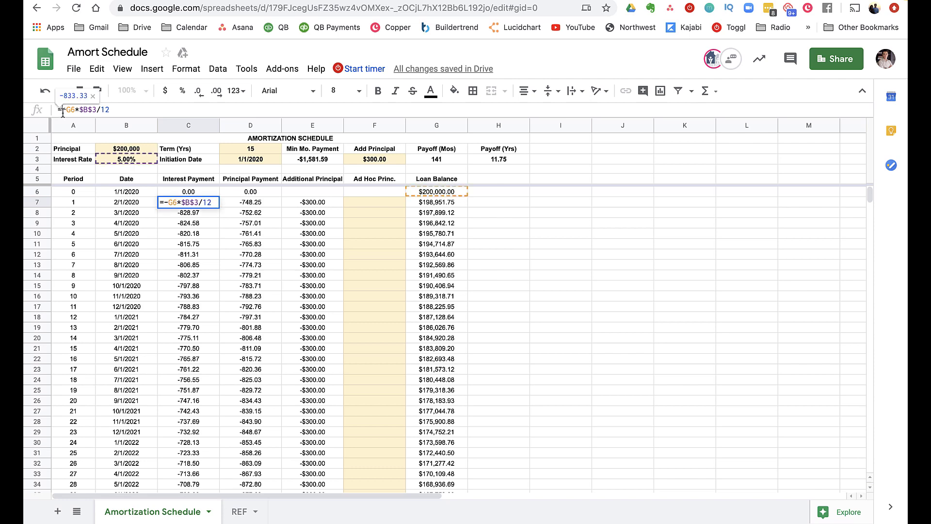
{"action": "key", "text": "ctrl+v"}
{"action": "type", "text": ","}
{"action": "key", "text": "Return"}
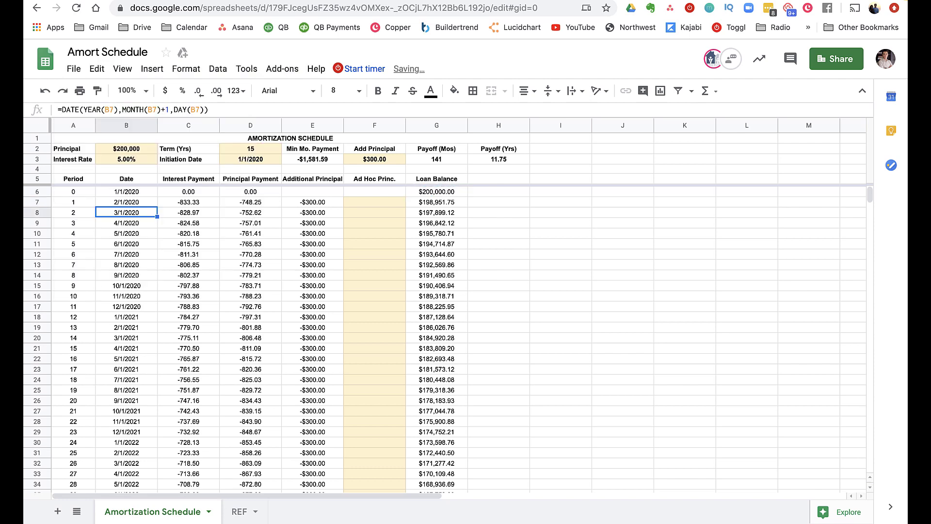
Step: Wrap the principal payment formula in D7 with the same if(A7>D2*12,"", condition
{"action": "key", "text": "Up"}
{"action": "key", "text": "Right"}
{"action": "key", "text": "Right"}
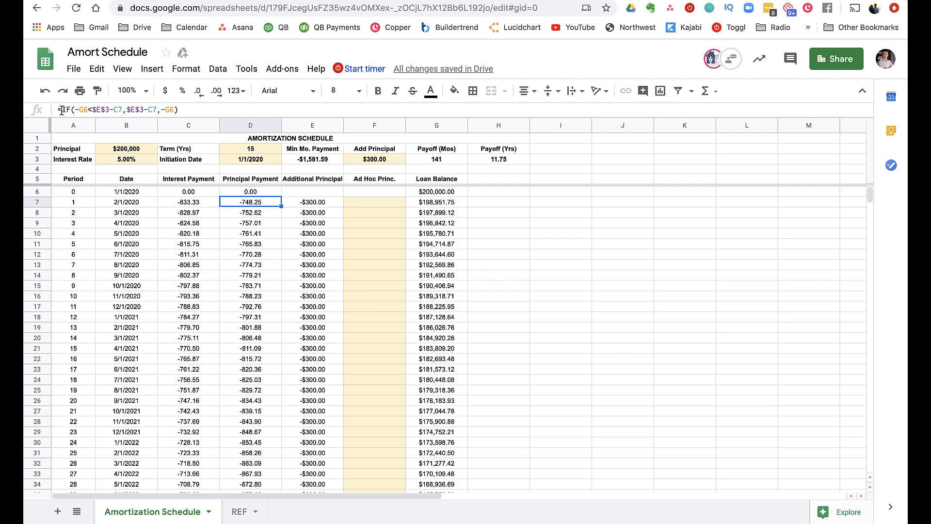
{"action": "left_click", "coordinate": [61, 110]}
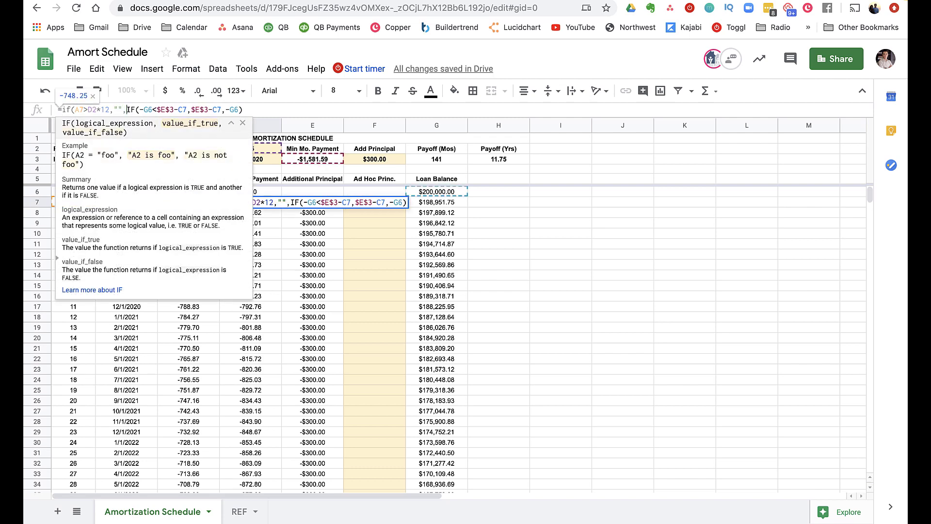
{"action": "key", "text": "Tab"}
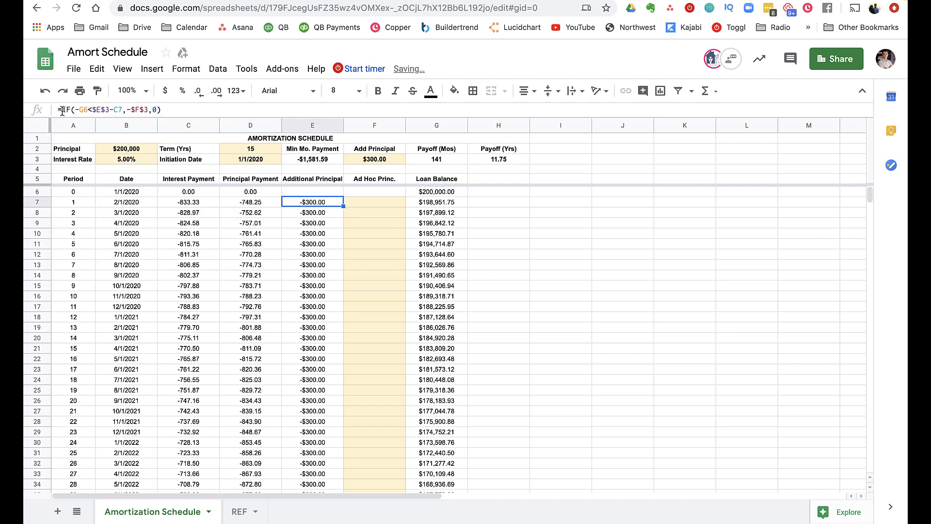
Step: Wrap the additional principal formula in E7 with the if(A7>D2*12,"", condition
{"action": "left_click", "coordinate": [59, 109]}
{"action": "type", "text": "if(A7>D2*12,\"\","}
{"action": "key", "text": "Escape"}
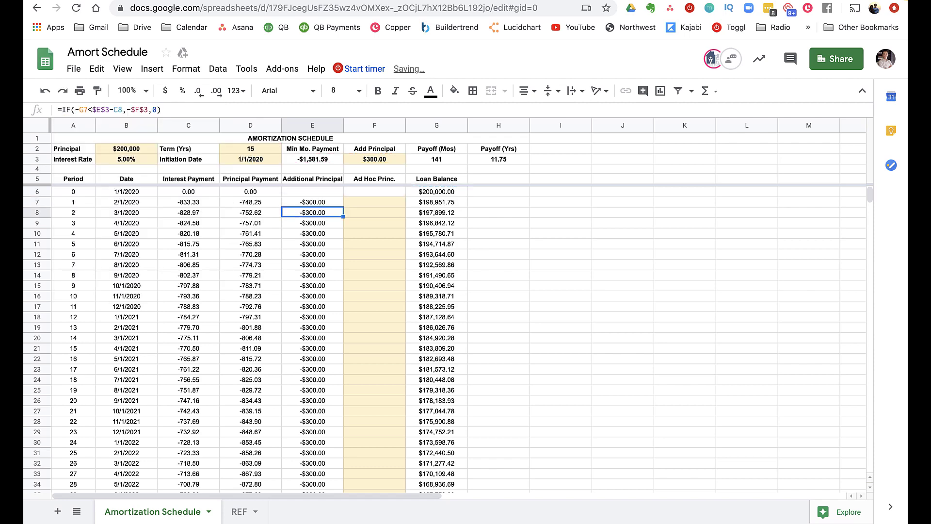
Step: Wrap the loan balance formula G6+SUM(D7:F7) in G7 with the if(A7>D2*12,"", condition
{"action": "key", "text": "Right"}
{"action": "key", "text": "Right"}
{"action": "left_click", "coordinate": [62, 112]}
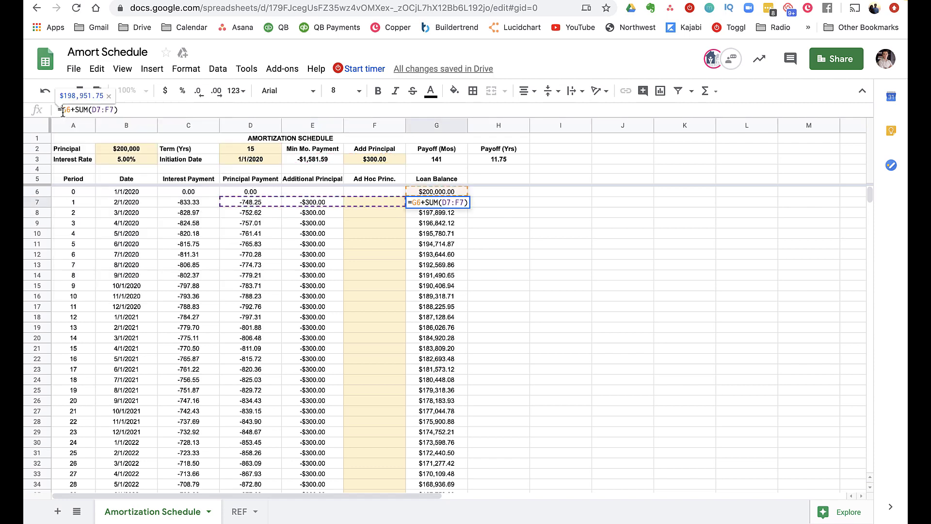
{"action": "key", "text": "super+v"}
{"action": "type", "text": ","}
{"action": "key", "text": "Return"}
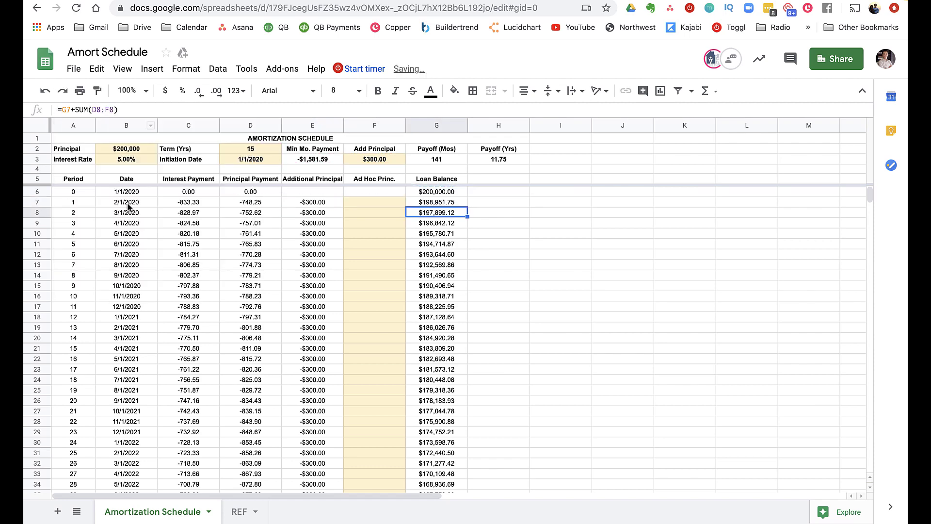
Step: Fill the row 7 formulas in B7:G7 down through the remaining schedule rows and review the filled range
{"action": "left_click_drag", "start_coordinate": [130, 203], "coordinate": [109, 329]}
{"action": "scroll", "coordinate": [122, 325], "scroll_direction": "up", "scroll_amount": 10}
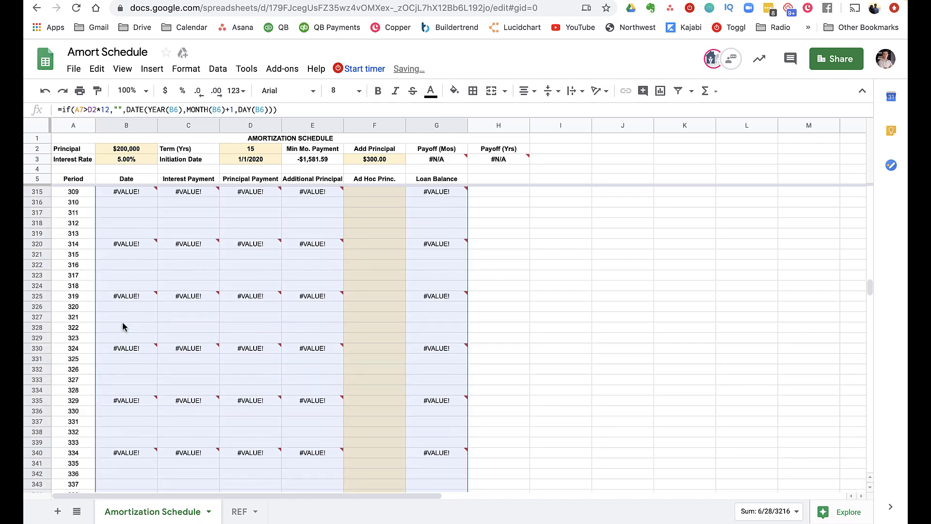
{"action": "scroll", "coordinate": [122, 326], "scroll_direction": "up", "scroll_amount": 20}
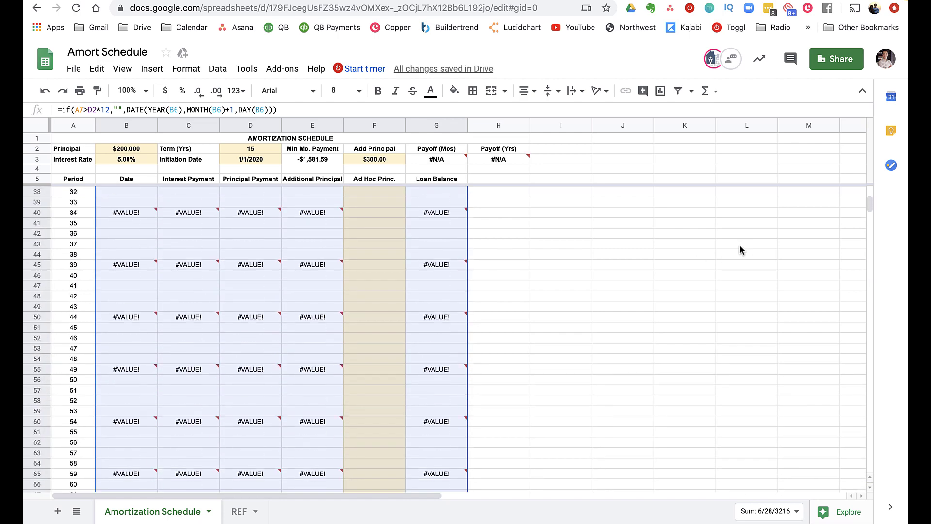
{"action": "scroll", "coordinate": [740, 250], "scroll_direction": "up", "scroll_amount": 7}
Step: Make the loan term reference in the B7 date formula absolute as $D$2
{"action": "left_click", "coordinate": [126, 201]}
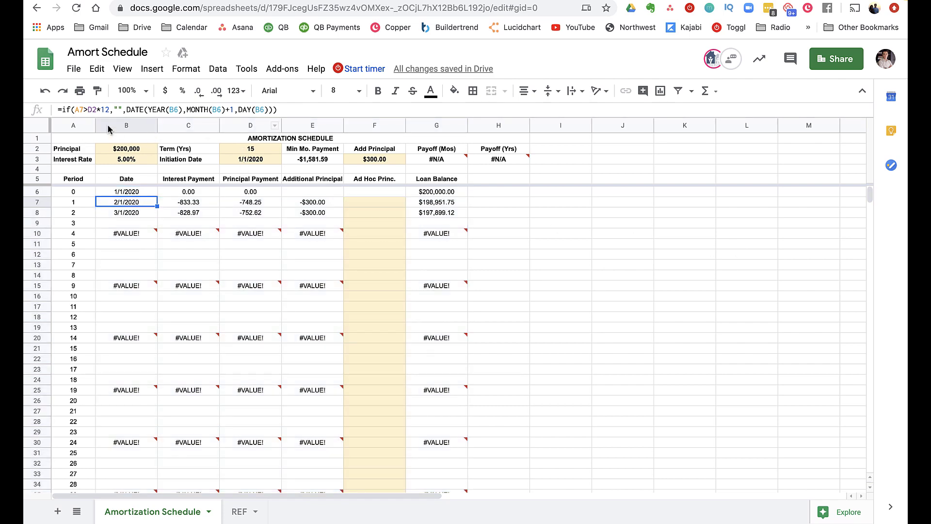
{"action": "left_click", "coordinate": [87, 109]}
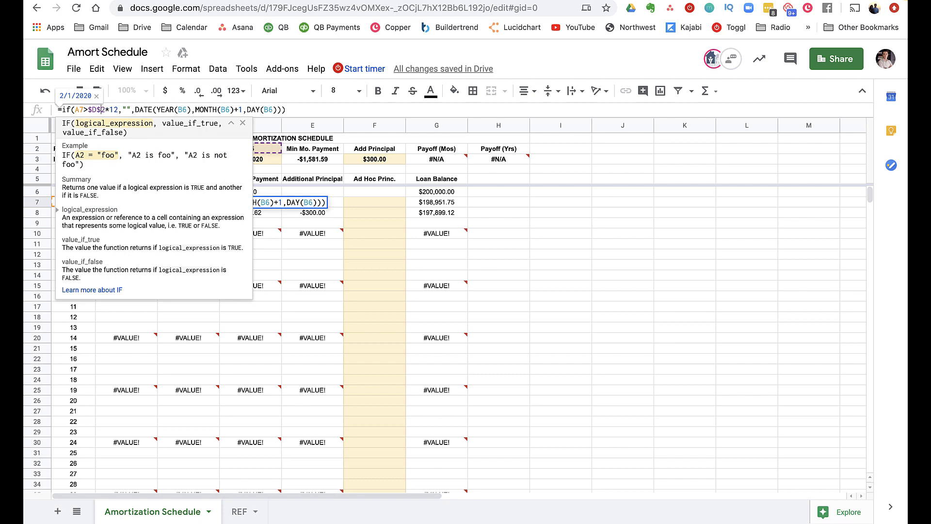
{"action": "key", "text": "Tab"}
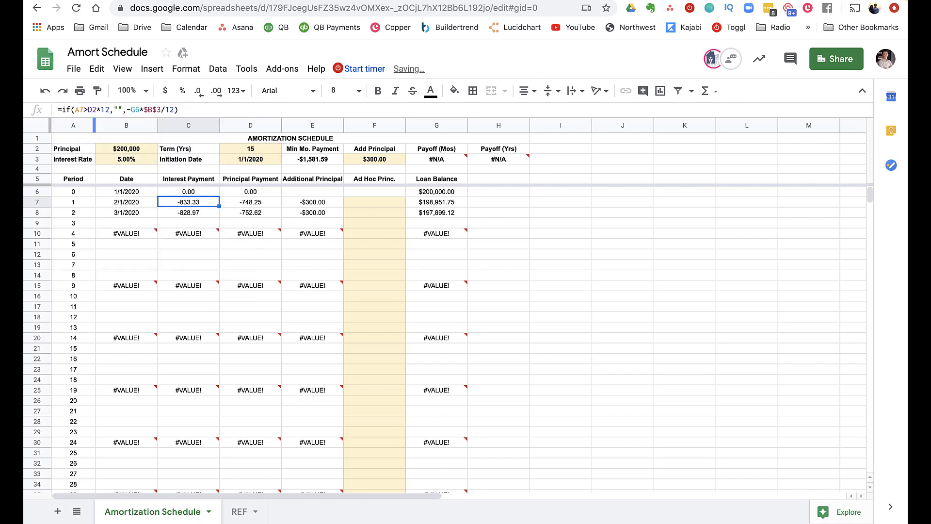
Step: Make the loan term reference in the C7 interest payment formula absolute as $D$2
{"action": "left_click", "coordinate": [88, 110]}
{"action": "type", "text": "$"}
{"action": "key", "text": "Right"}
{"action": "type", "text": "$"}
{"action": "key", "text": "Tab"}
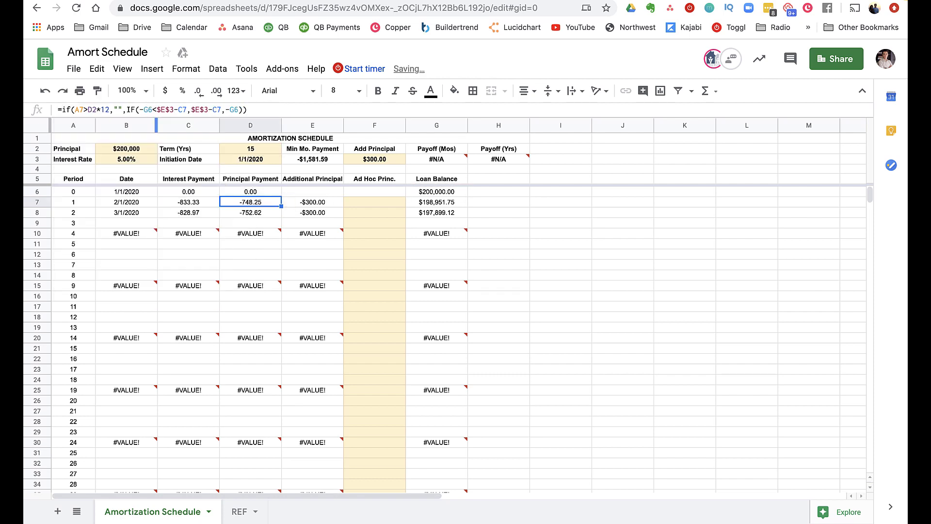
Step: Make the loan term reference in the D7 principal payment formula absolute as $D$2
{"action": "left_click", "coordinate": [89, 110]}
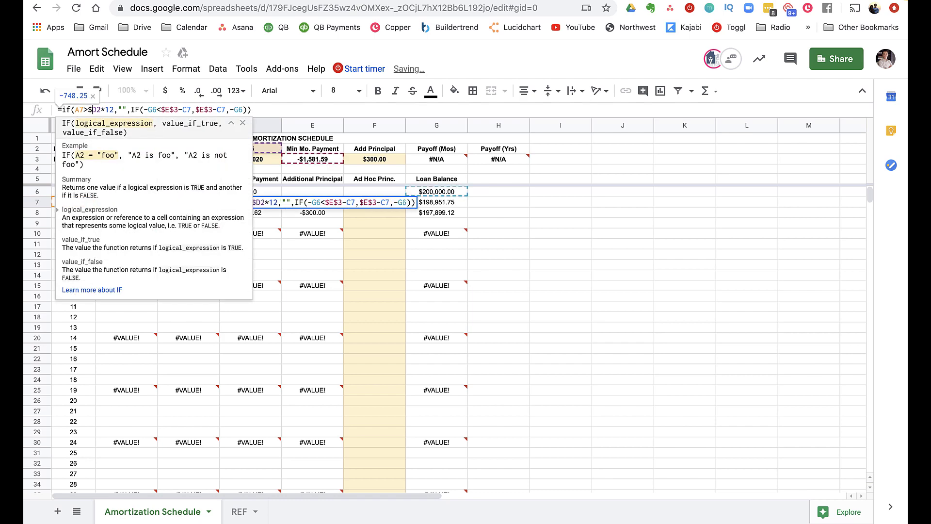
{"action": "type", "text": "$"}
{"action": "key", "text": "Right"}
{"action": "type", "text": "$"}
{"action": "key", "text": "Tab"}
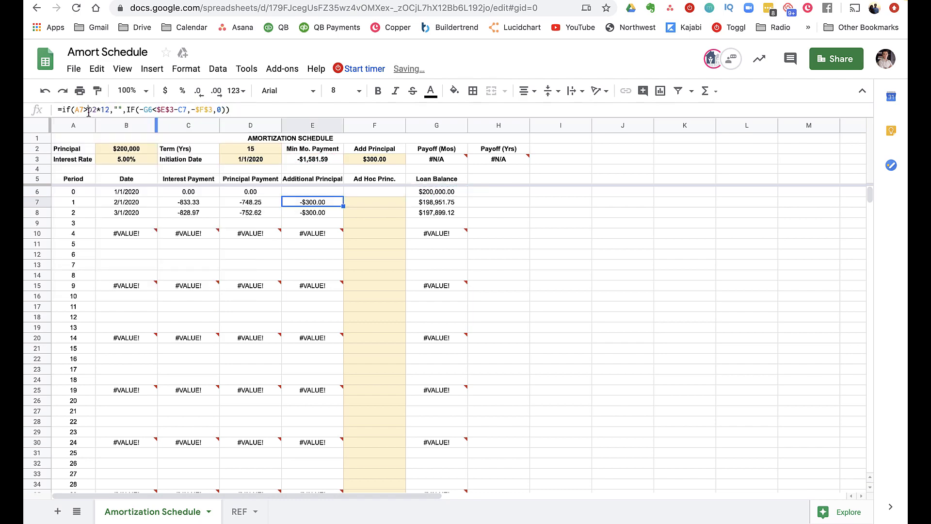
Step: Anchor the column of the loan term reference in the E7 additional principal formula as $D2
{"action": "left_click", "coordinate": [89, 110]}
{"action": "type", "text": "$"}
{"action": "key", "text": "Right"}
{"action": "type", "text": "$"}
{"action": "key", "text": "Tab"}
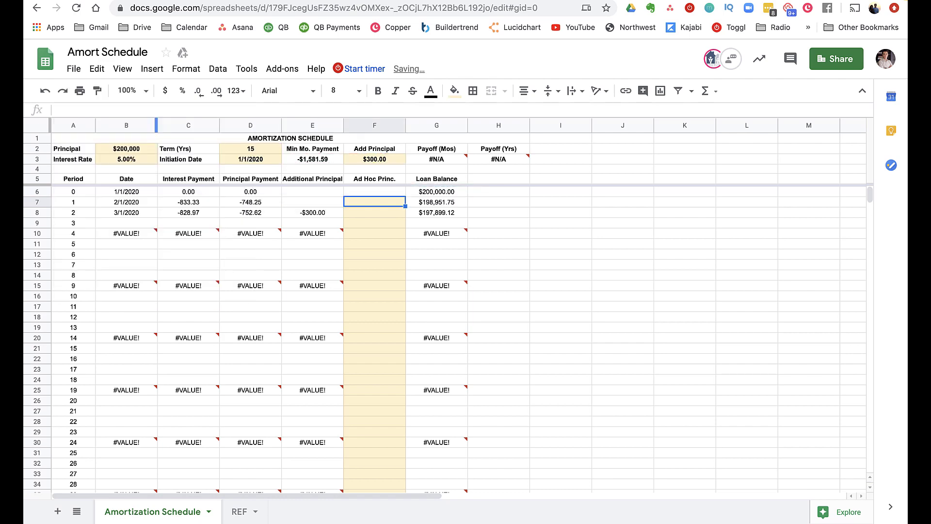
{"action": "key", "text": "Left"}
{"action": "key", "text": "Left"}
{"action": "key", "text": "Right"}
{"action": "left_click", "coordinate": [93, 112]}
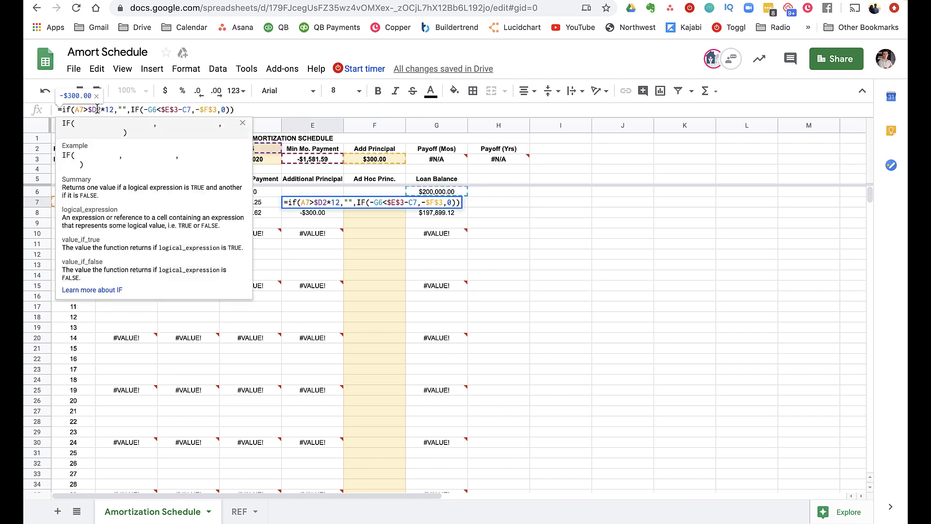
{"action": "type", "text": "$"}
{"action": "key", "text": "Tab"}
{"action": "key", "text": "Right"}
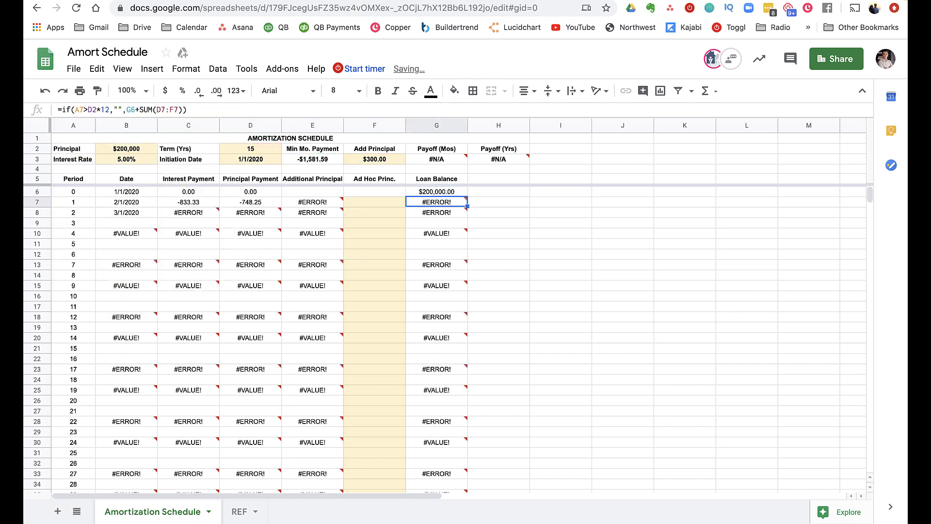
{"action": "key", "text": "Left"}
{"action": "key", "text": "Left"}
{"action": "key", "text": "ctrl+z"}
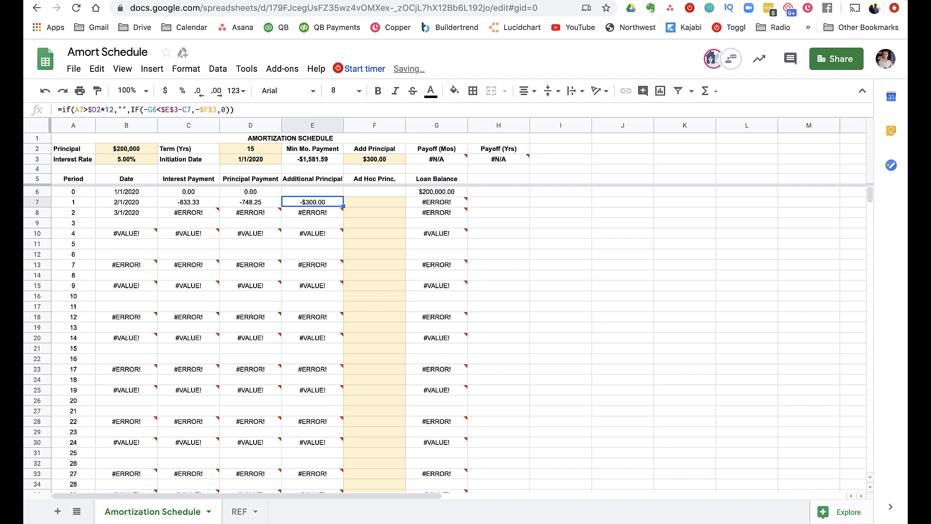
Step: Anchor the row of the loan term reference in the E7 additional principal formula as well, as $D$2
{"action": "left_click", "coordinate": [97, 110]}
{"action": "type", "text": "$"}
{"action": "key", "text": "Tab"}
{"action": "key", "text": "Tab"}
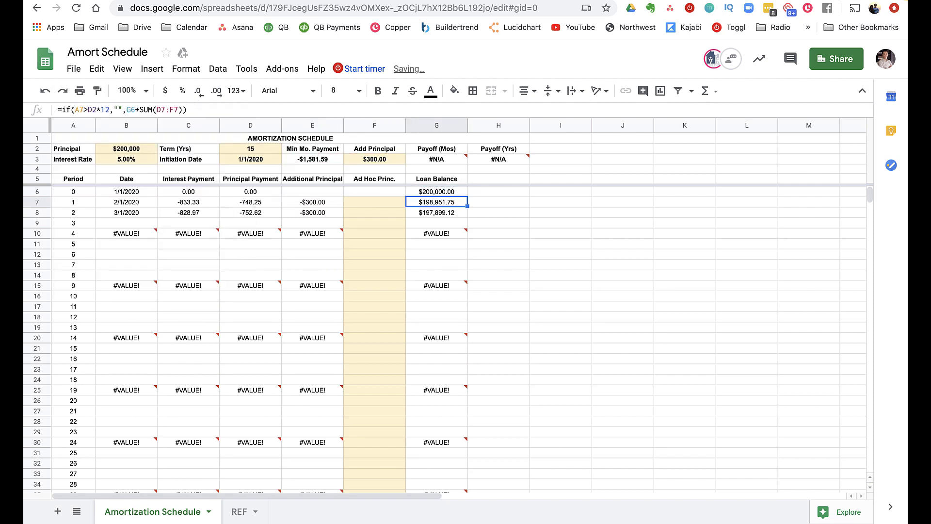
Step: Make the loan term reference in the G7 loan balance formula absolute as $D$2 and fill B7:G7 down through row 366
{"action": "left_click", "coordinate": [89, 110]}
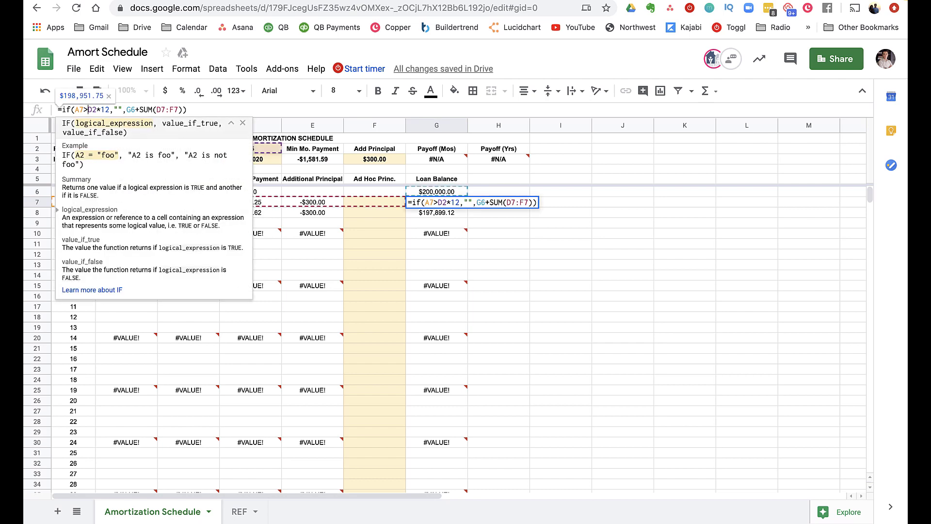
{"action": "type", "text": "$D$"}
{"action": "key", "text": "Return"}
{"action": "left_click_drag", "start_coordinate": [131, 199], "coordinate": [237, 303]}
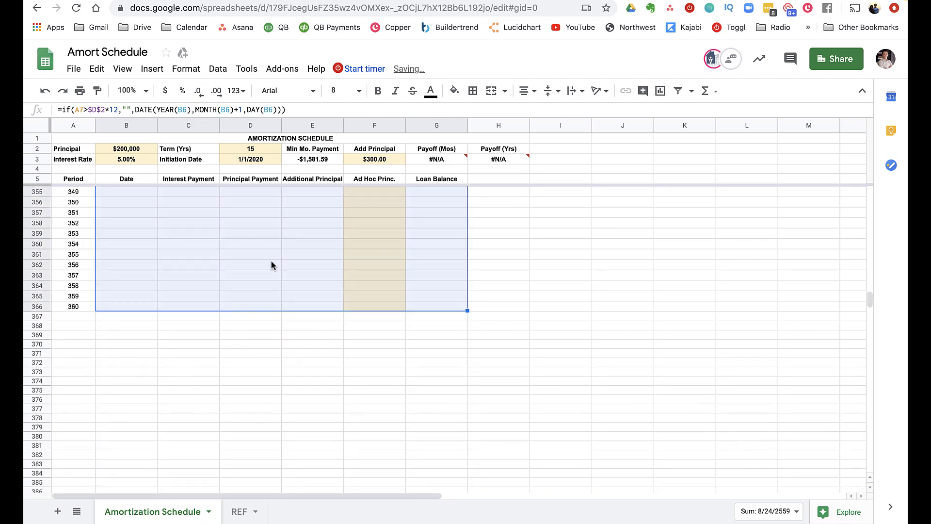
Step: Examine the filled schedule for blank rows beyond the loan term, the final term row, and the period where the loan balance is paid off
{"action": "scroll", "coordinate": [235, 249], "scroll_direction": "up", "scroll_amount": 15}
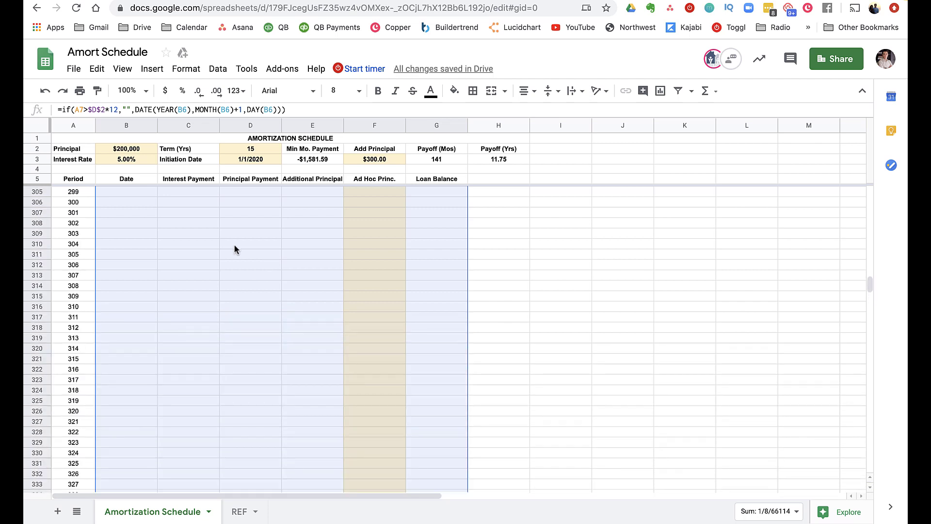
{"action": "scroll", "coordinate": [234, 248], "scroll_direction": "up", "scroll_amount": 20}
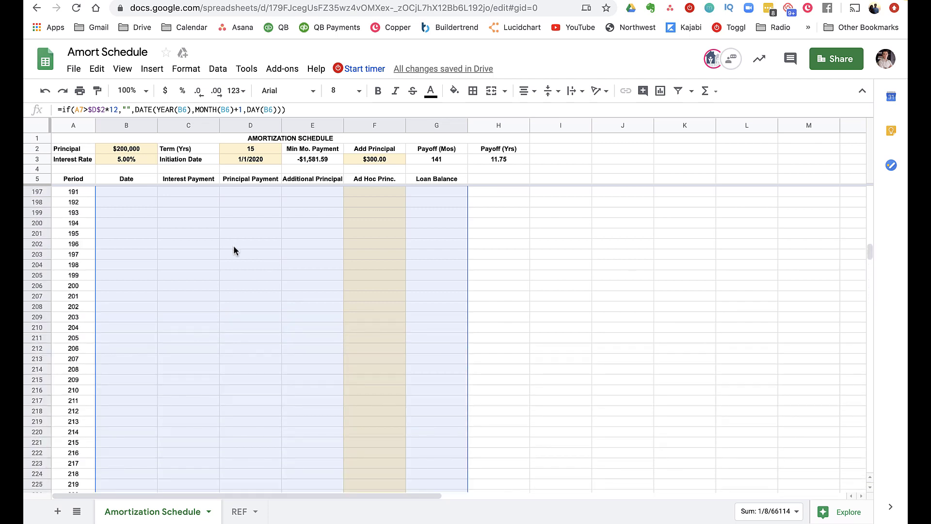
{"action": "scroll", "coordinate": [233, 250], "scroll_direction": "up", "scroll_amount": 1}
{"action": "left_click", "coordinate": [124, 433]}
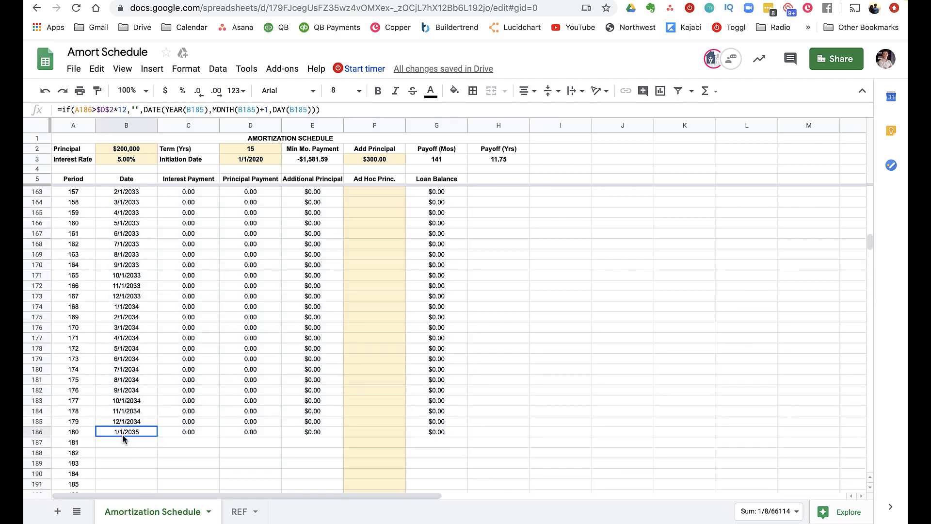
{"action": "scroll", "coordinate": [288, 383], "scroll_direction": "up", "scroll_amount": 5}
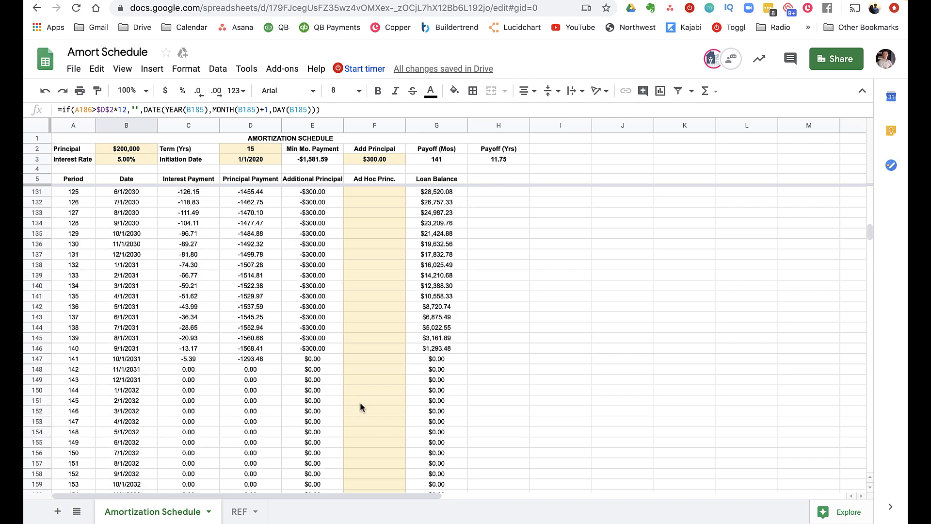
{"action": "scroll", "coordinate": [360, 401], "scroll_direction": "down", "scroll_amount": 4}
{"action": "scroll", "coordinate": [359, 402], "scroll_direction": "up", "scroll_amount": 12}
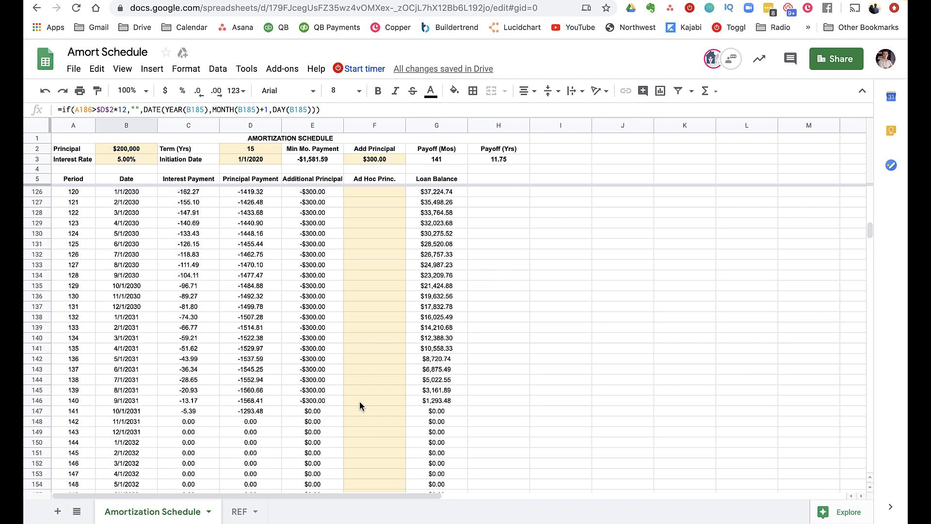
{"action": "scroll", "coordinate": [357, 403], "scroll_direction": "right", "scroll_amount": 3}
{"action": "scroll", "coordinate": [357, 402], "scroll_direction": "up", "scroll_amount": 20}
{"action": "scroll", "coordinate": [357, 403], "scroll_direction": "left", "scroll_amount": 3}
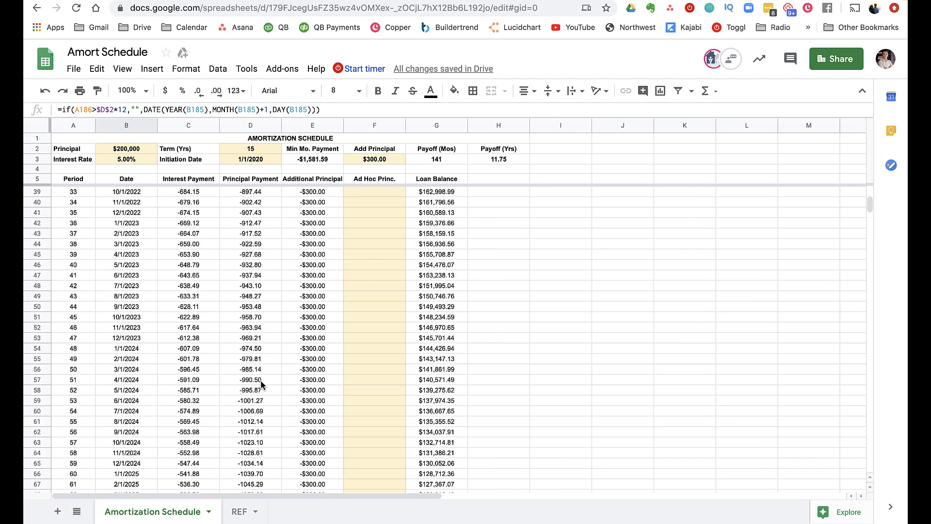
{"action": "scroll", "coordinate": [261, 383], "scroll_direction": "up", "scroll_amount": 1}
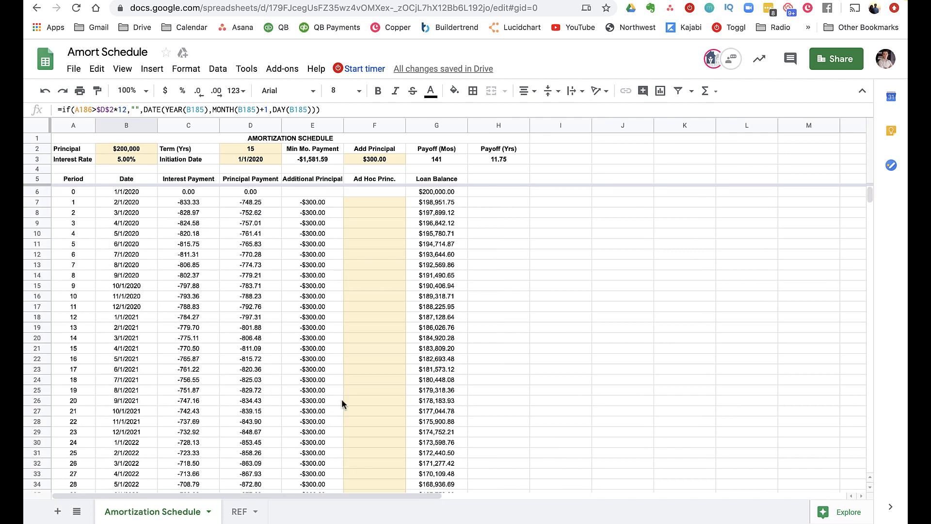